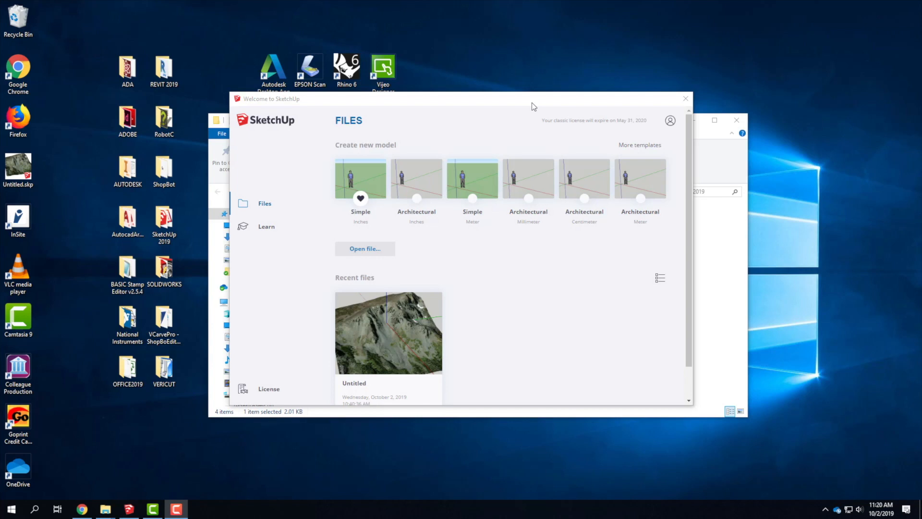
Create a new model from the Architectural Inches template and delete the default scale figure
mouse_move(539, 102)
mouse_down()
mouse_move(570, 85)
mouse_move(578, 68)
mouse_up()
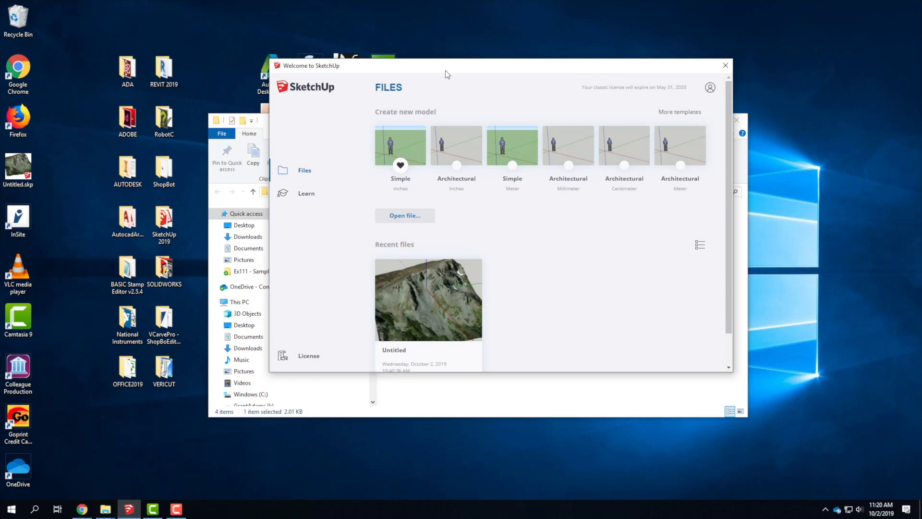
drag(446, 69, 403, 87)
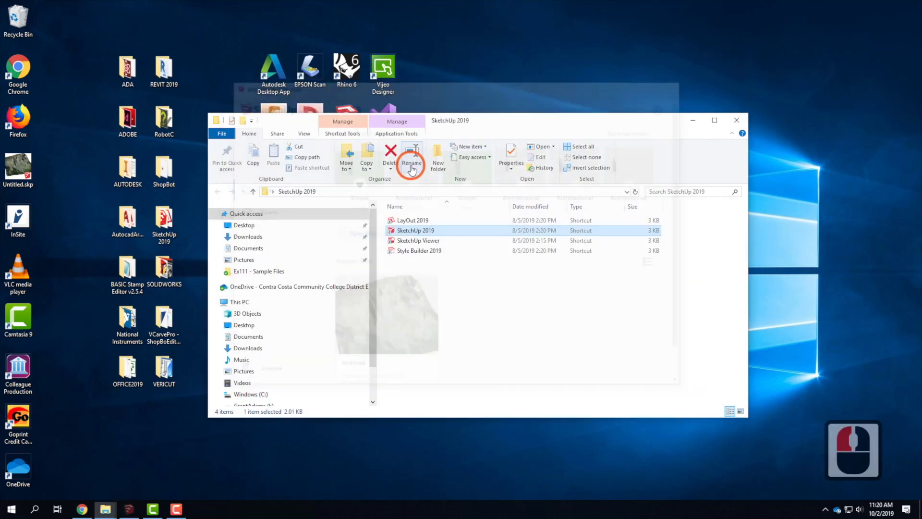
click(412, 165)
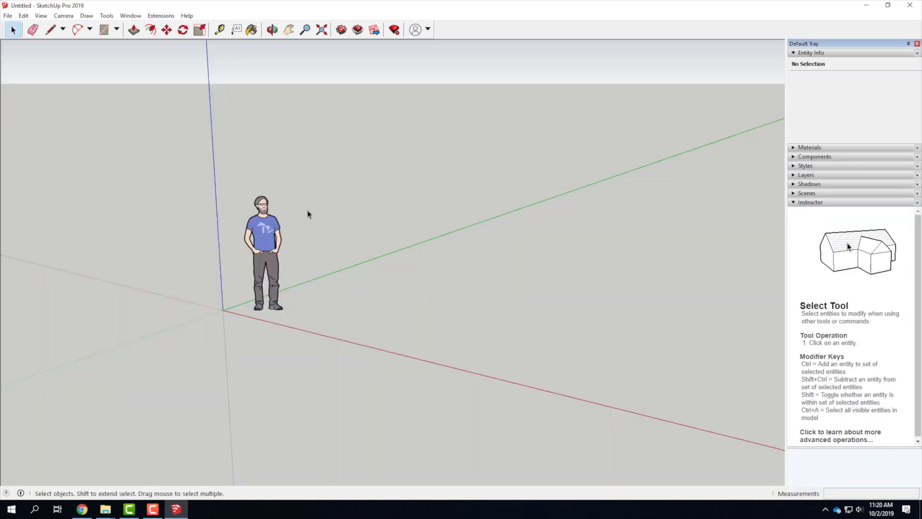
click(267, 224)
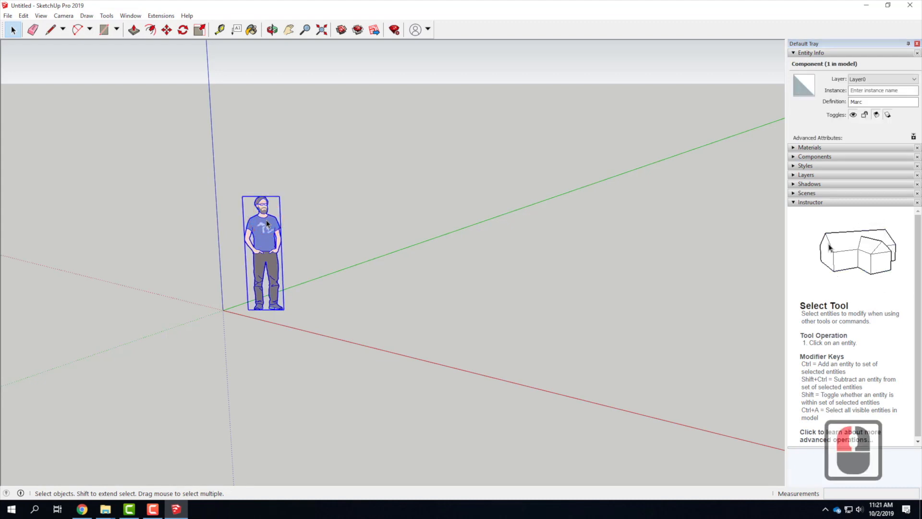
key(Delete)
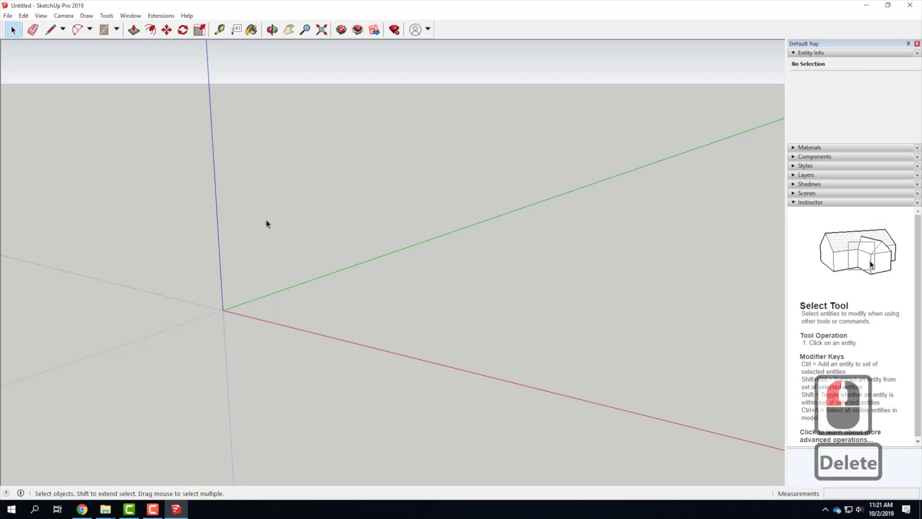
Open the Add Location map for geo-locating the model and reposition its window over the modeling area
click(8, 16)
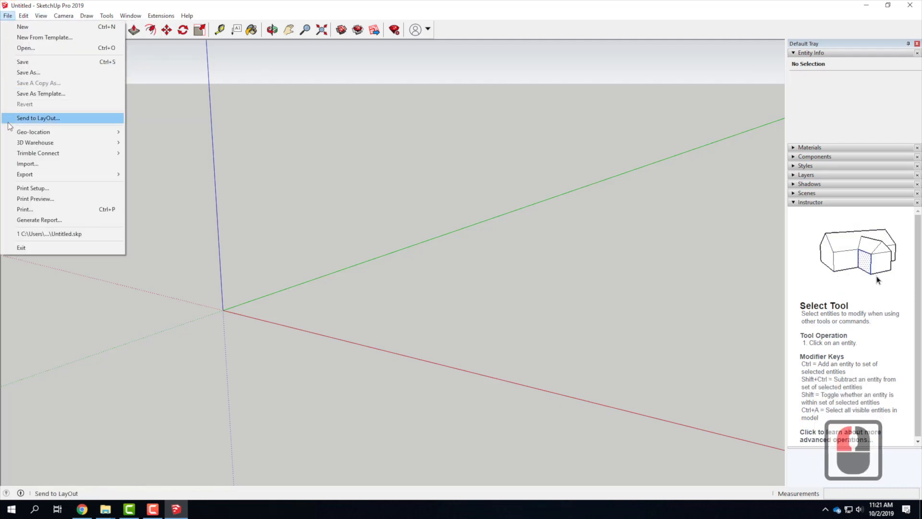
mouse_move(107, 132)
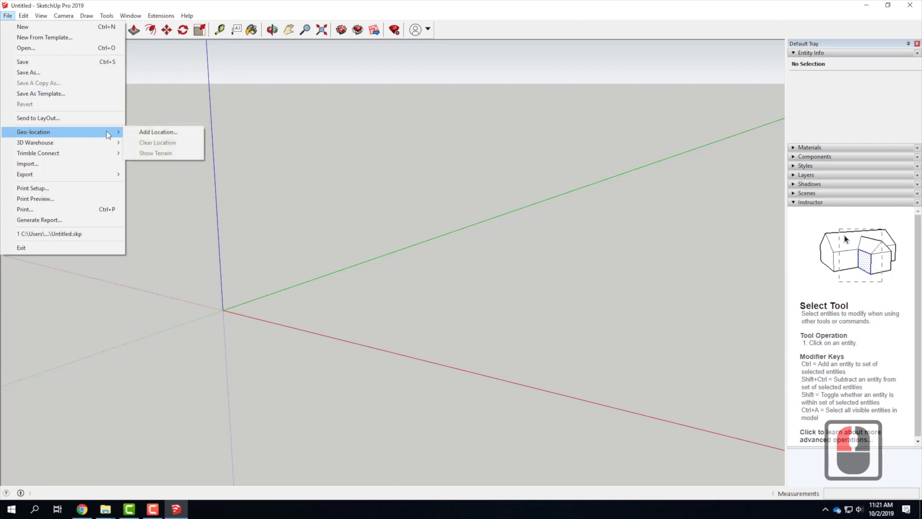
click(155, 132)
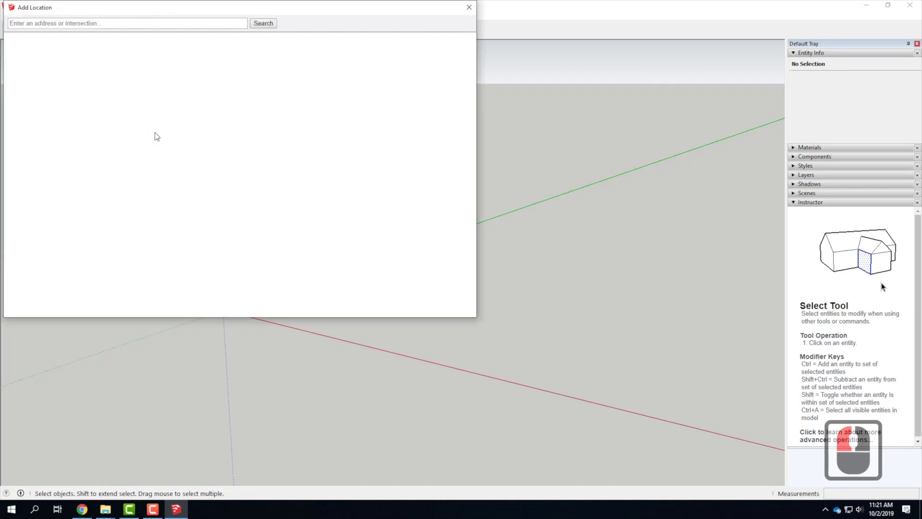
drag(137, 6, 254, 82)
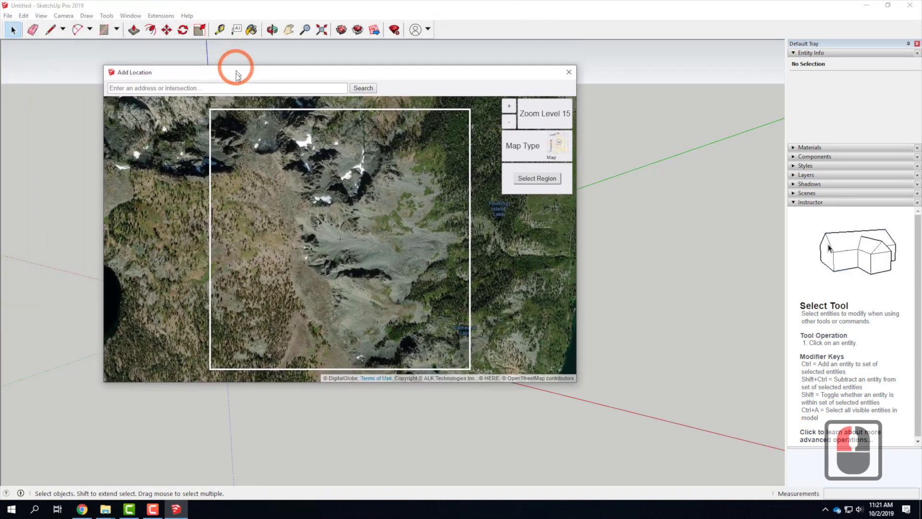
Examine the satellite map of California and the mountains southwest of Lake Tahoe for a suitable terrain site
scroll(384, 197, down, 14)
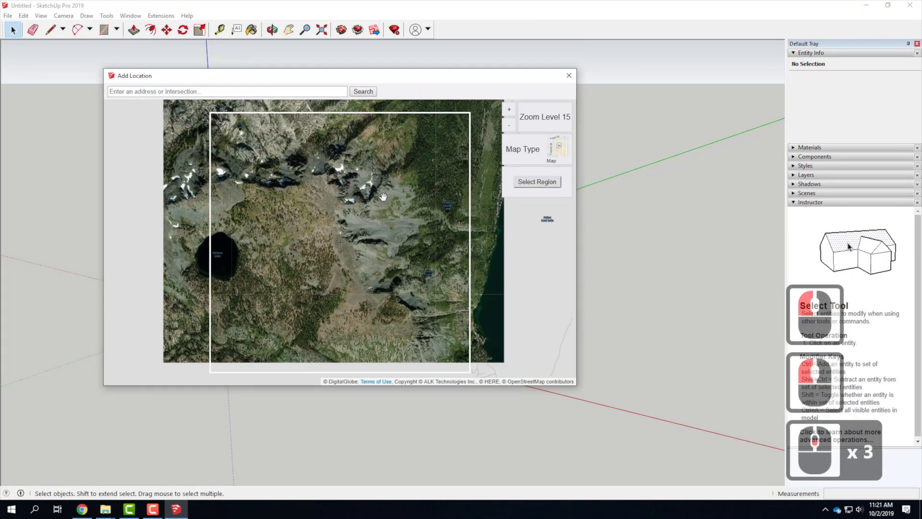
scroll(383, 196, down, 5)
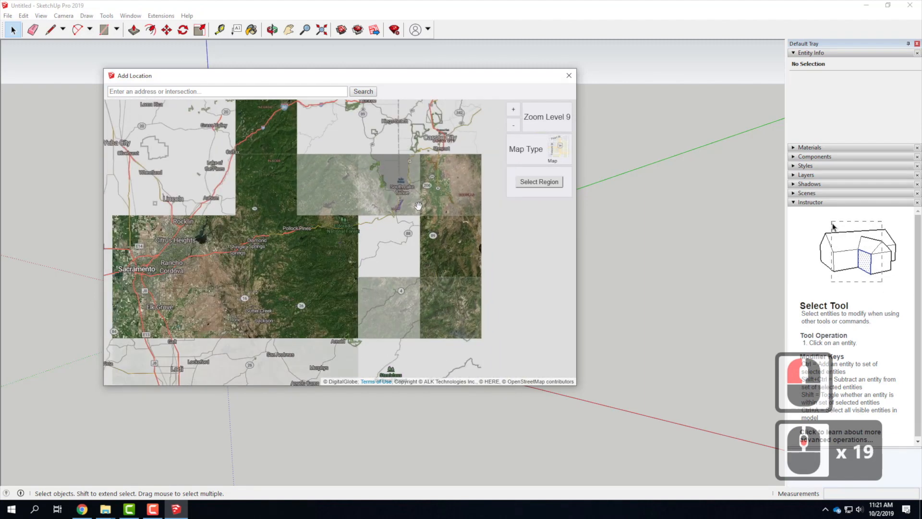
drag(327, 242, 381, 212)
scroll(381, 212, down, 5)
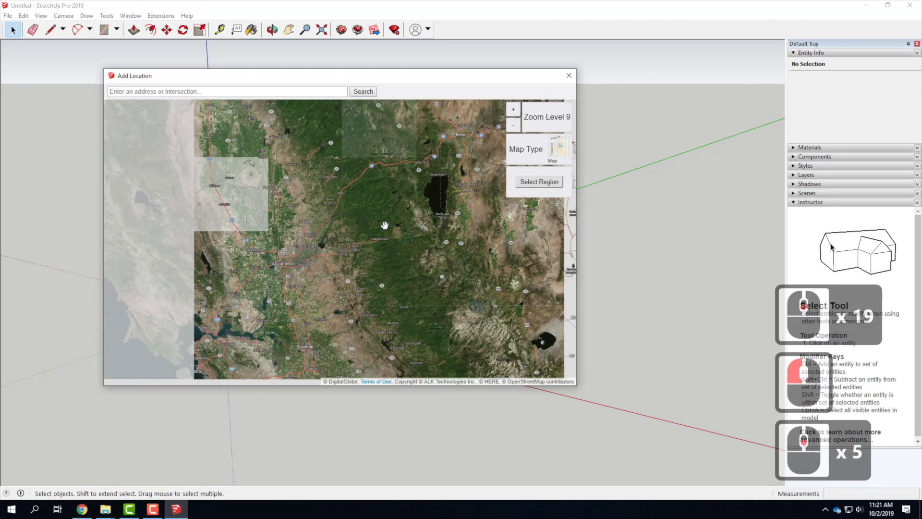
scroll(379, 250, up, 3)
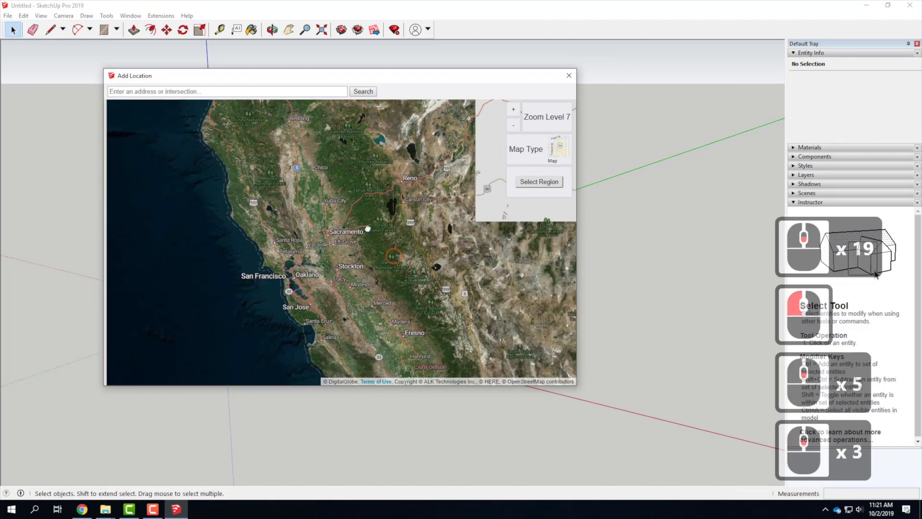
drag(379, 239, 304, 218)
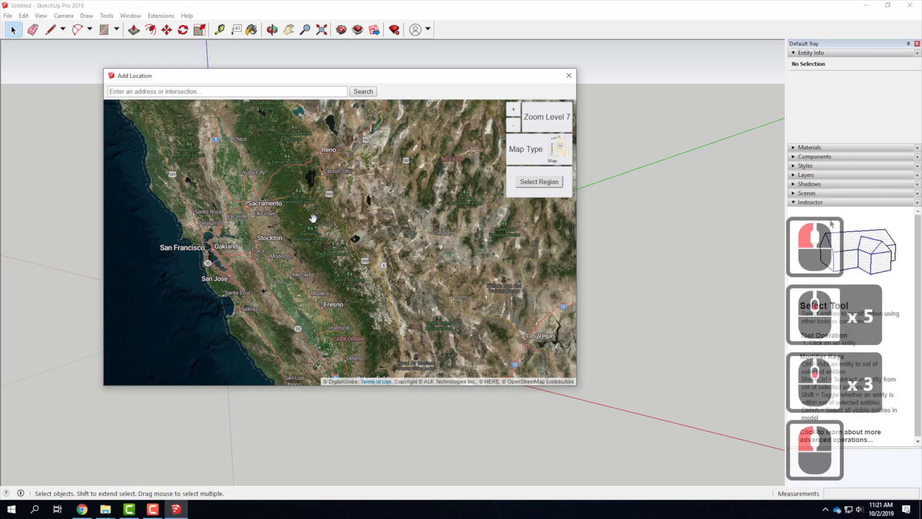
scroll(313, 219, down, 2)
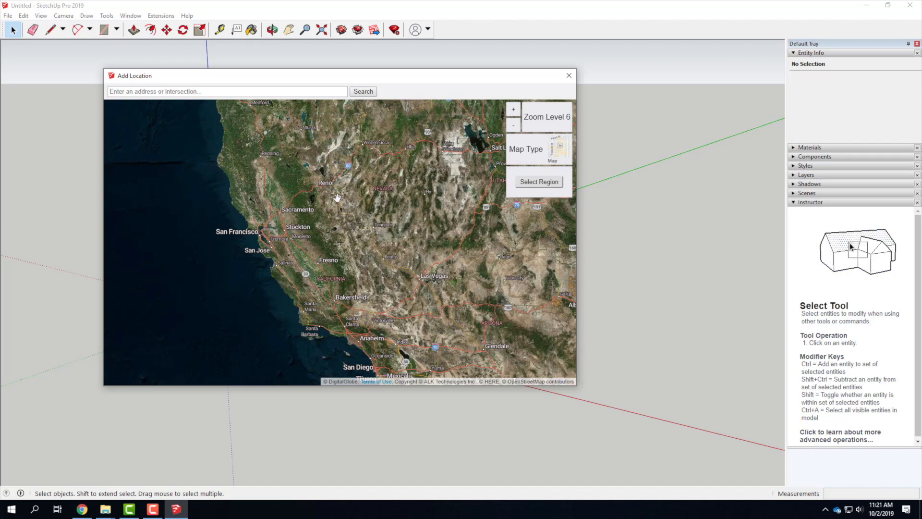
scroll(306, 189, up, 4)
scroll(277, 199, up, 14)
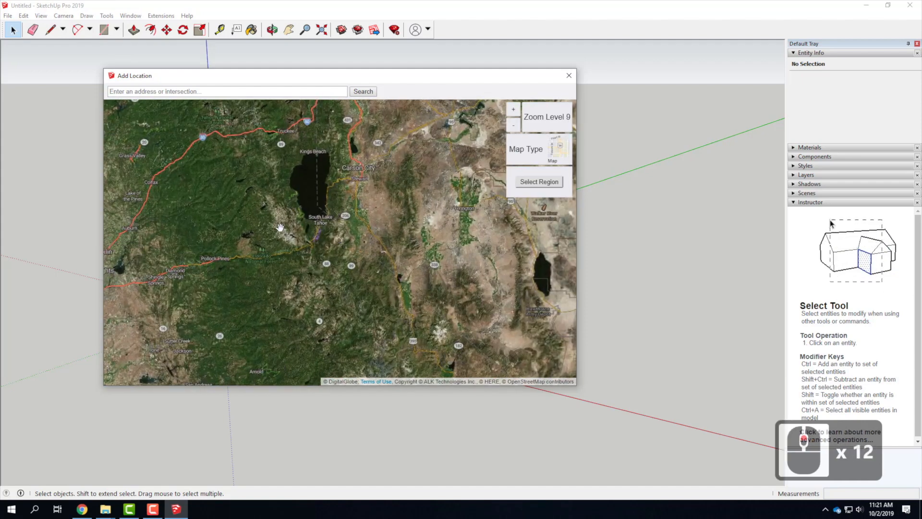
scroll(234, 236, down, 3)
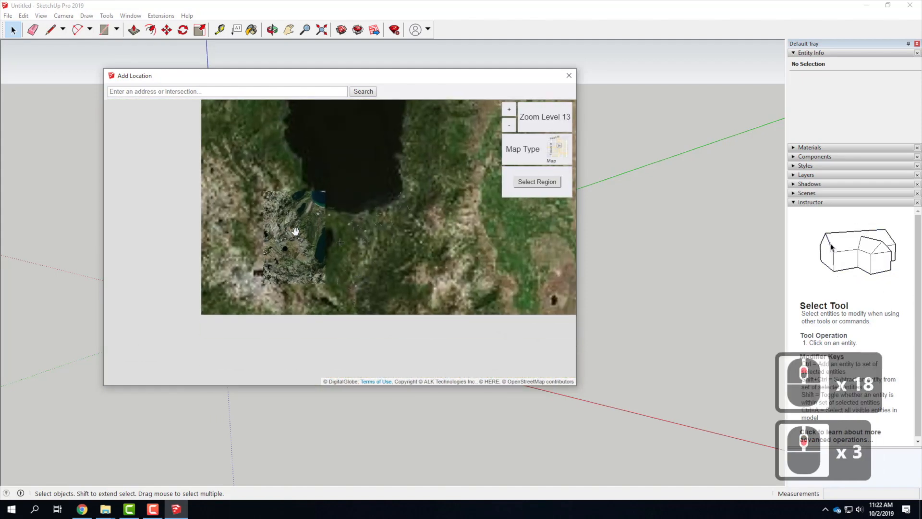
scroll(238, 245, up, 4)
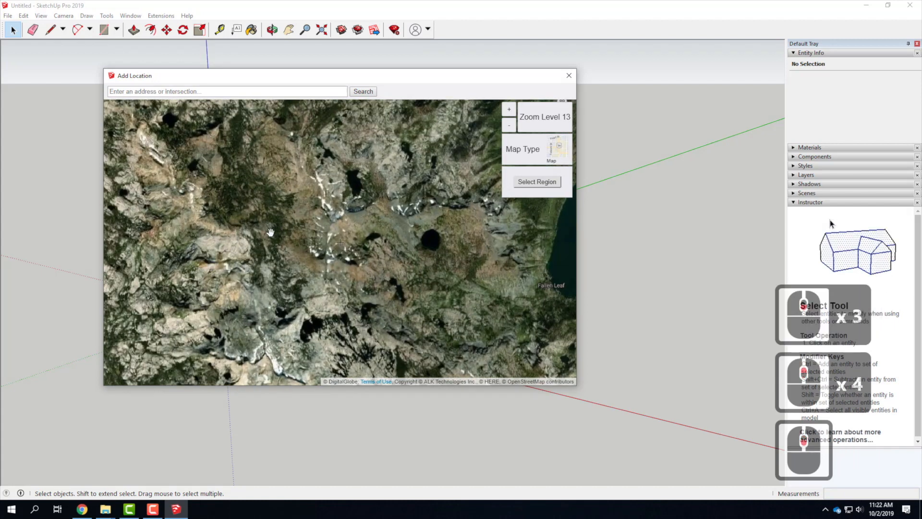
scroll(279, 268, down, 2)
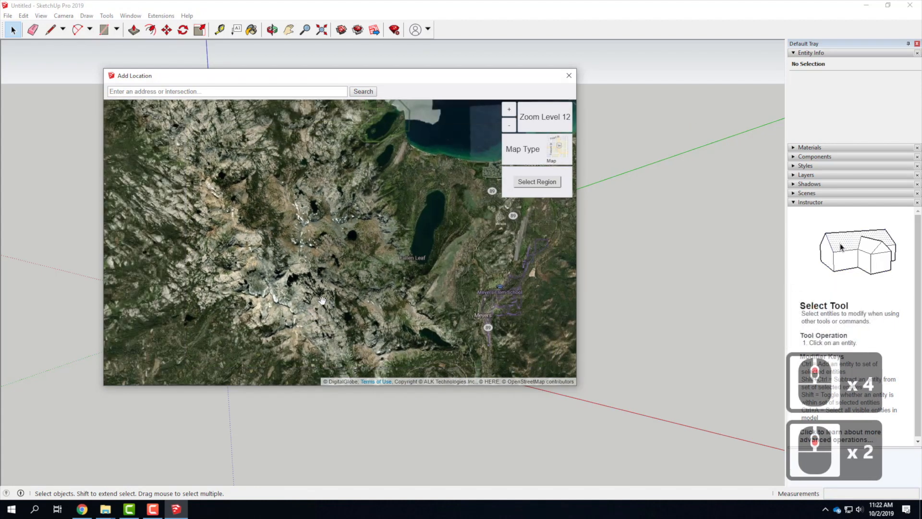
scroll(326, 312, up, 3)
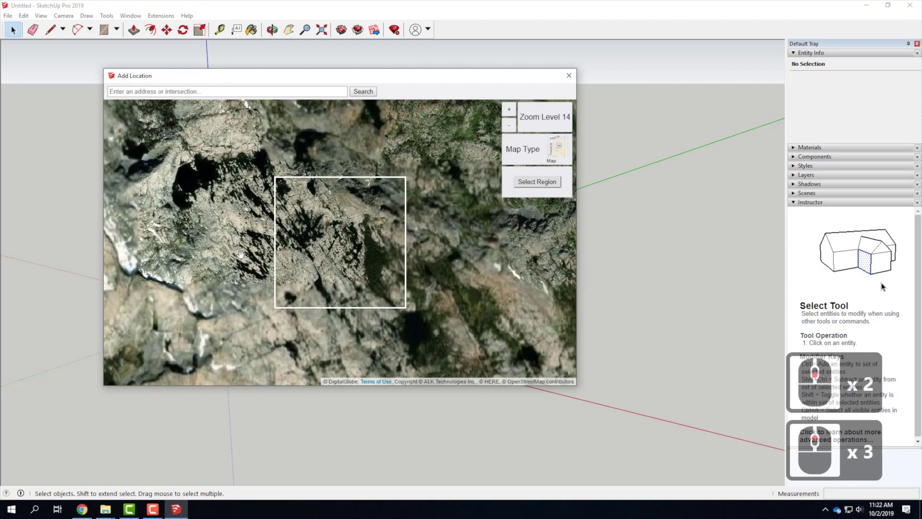
scroll(233, 268, up, 1)
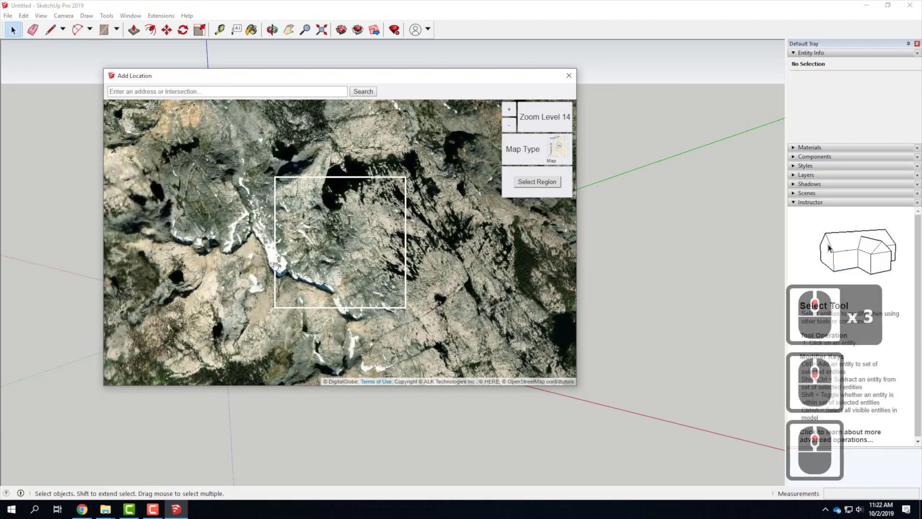
scroll(317, 268, up, 1)
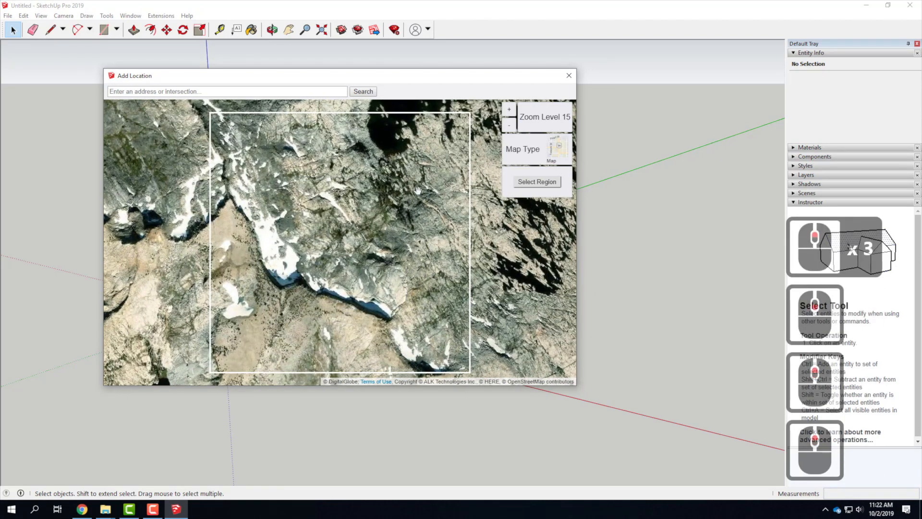
Select and import the map region at zoom level 15 covering the snow-patched rocky ridge northeast of Lake Sylvia
scroll(298, 163, down, 4)
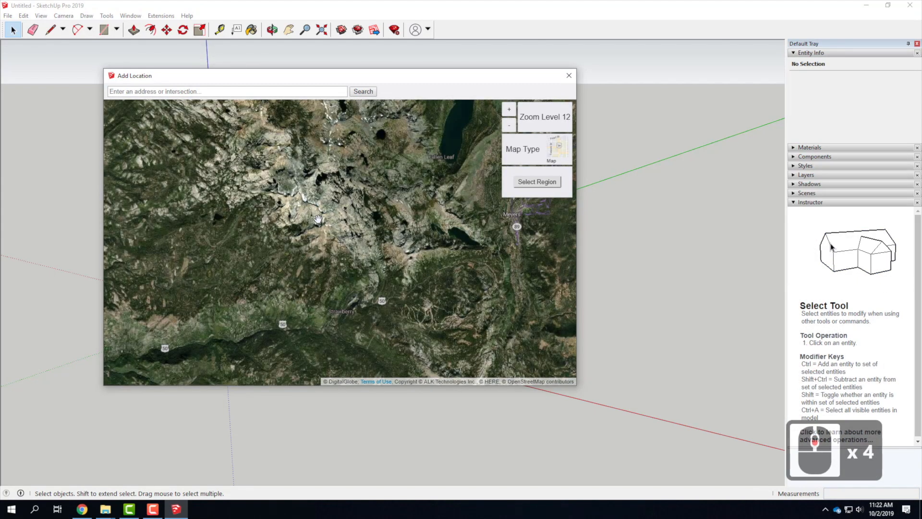
scroll(318, 219, up, 1)
scroll(318, 219, up, 1)
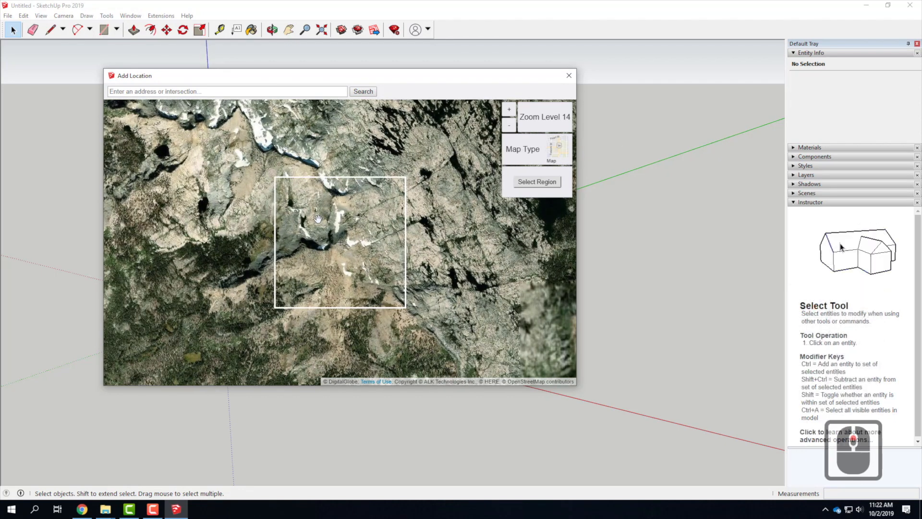
scroll(318, 219, up, 1)
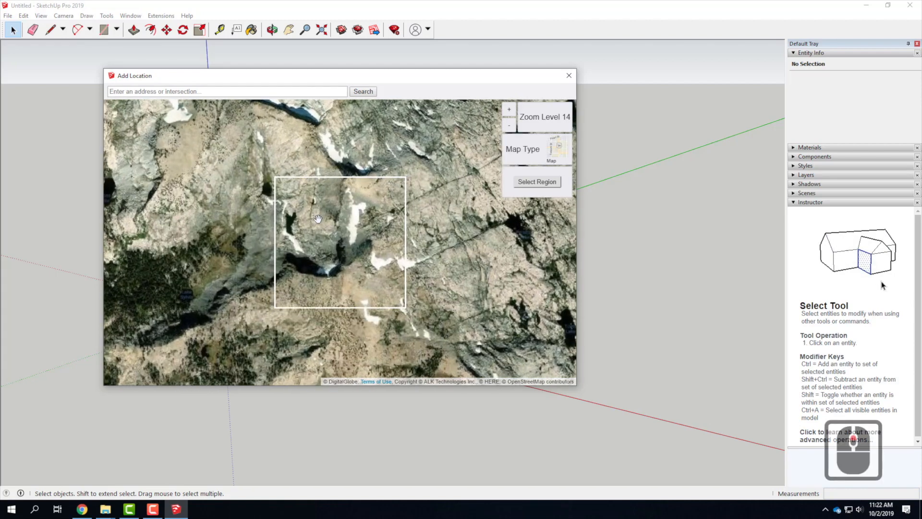
scroll(318, 219, up, 2)
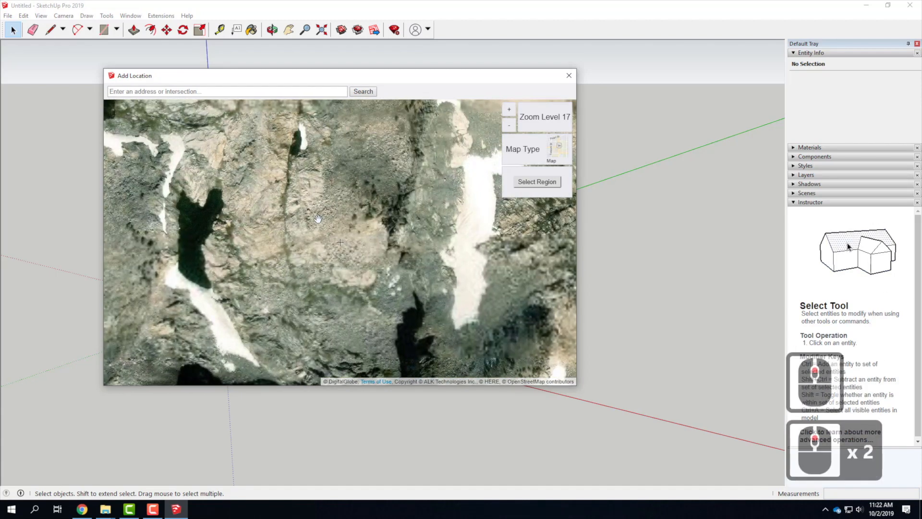
scroll(318, 219, down, 2)
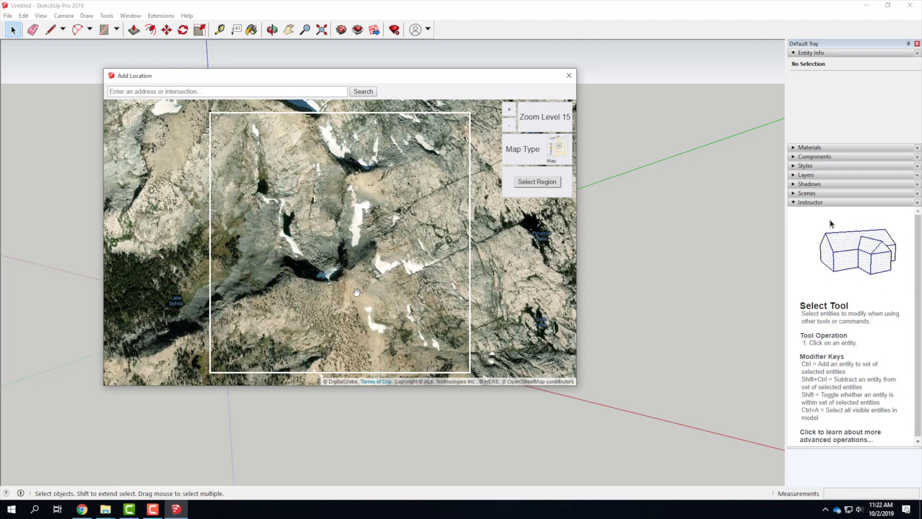
click(538, 181)
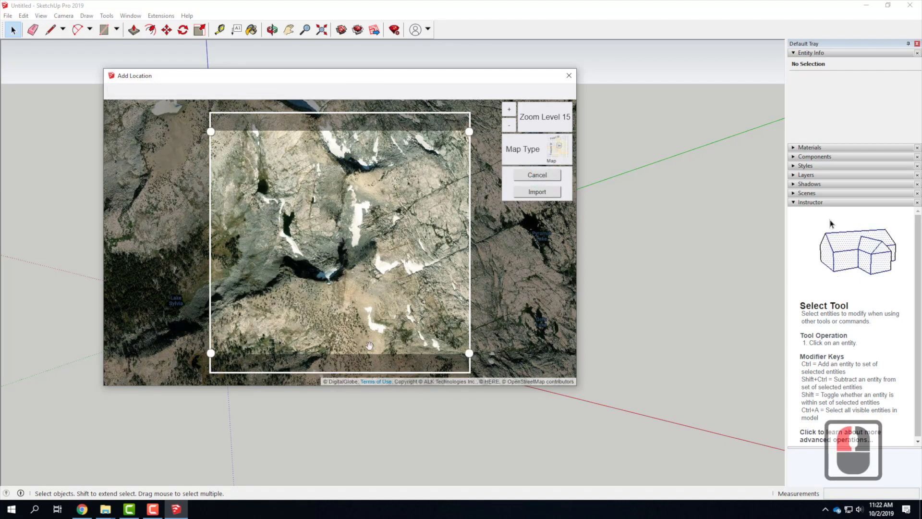
click(538, 192)
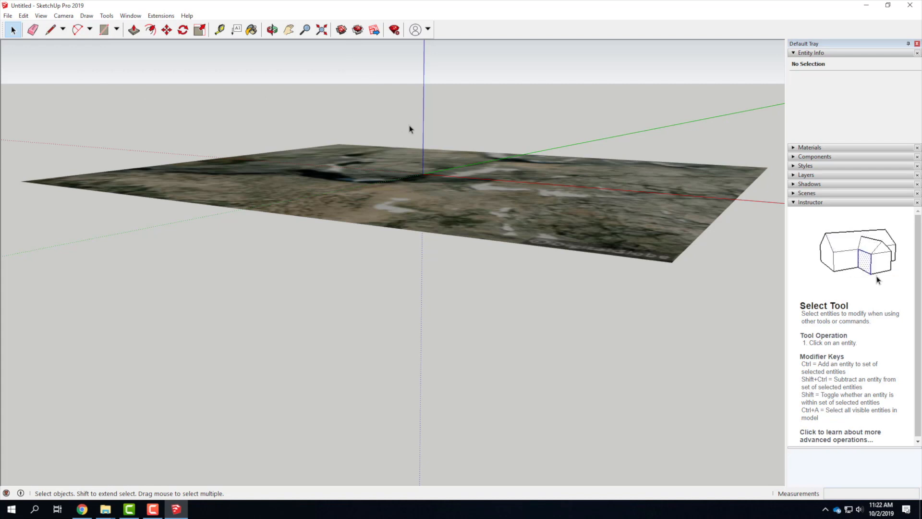
Show the 3D terrain for the imported satellite imagery and inspect the mountain from several sides
scroll(417, 147, down, 2)
middle_drag(457, 112, 389, 272)
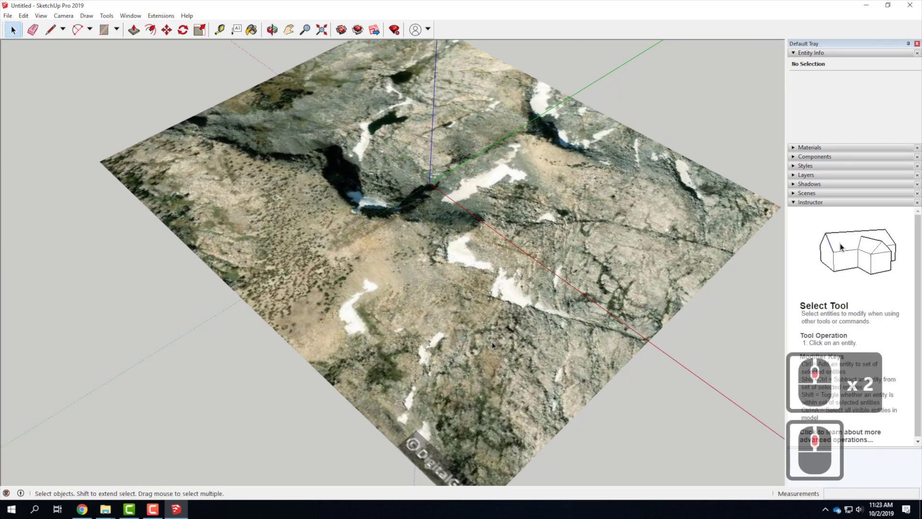
click(8, 16)
mouse_move(34, 137)
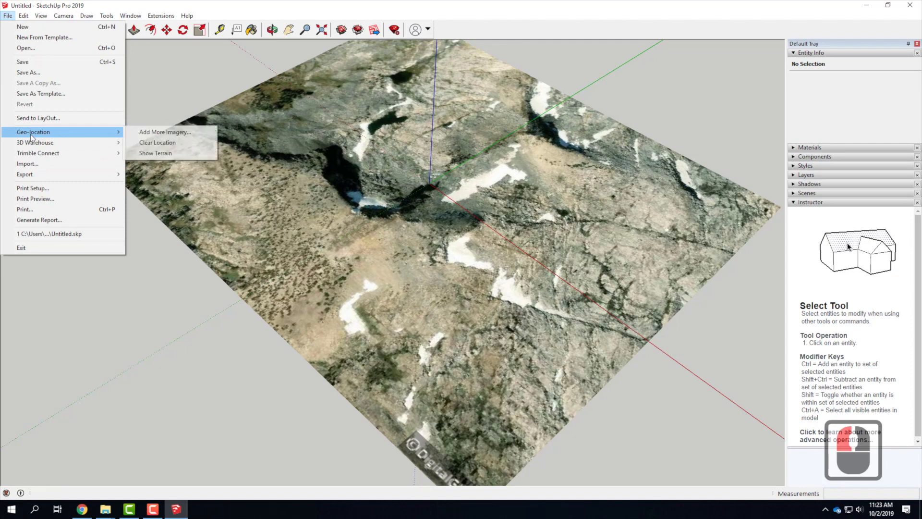
click(163, 157)
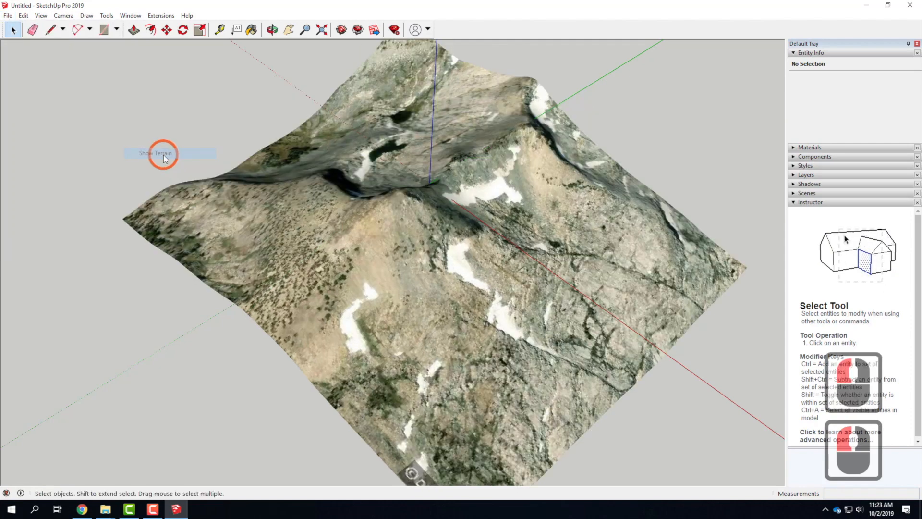
scroll(411, 247, down, 2)
middle_drag(534, 283, 684, 177)
middle_drag(284, 201, 240, 234)
middle_drag(527, 233, 307, 240)
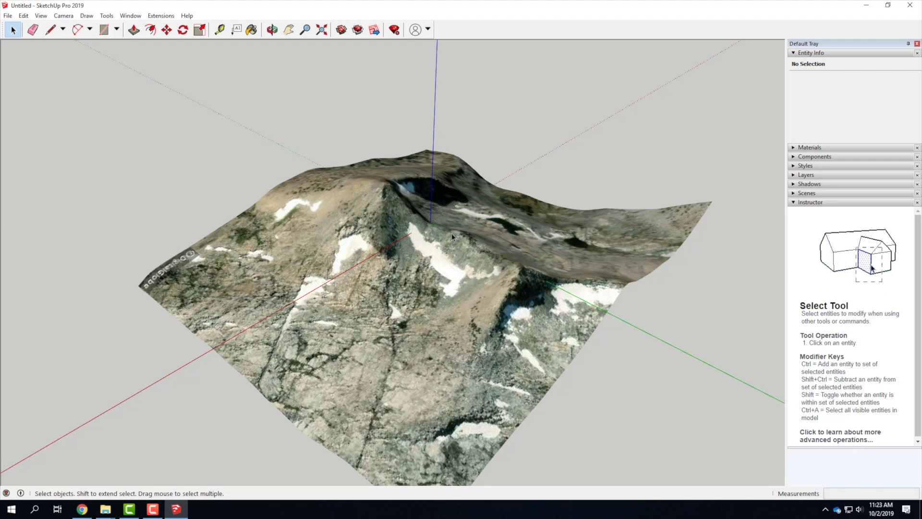
Save the terrain model as Sierra.skp in the OneDrive folder Live Demonstrations > Live - A136 Exercises > Ex211 - Topography from SketchUp
click(7, 15)
click(29, 72)
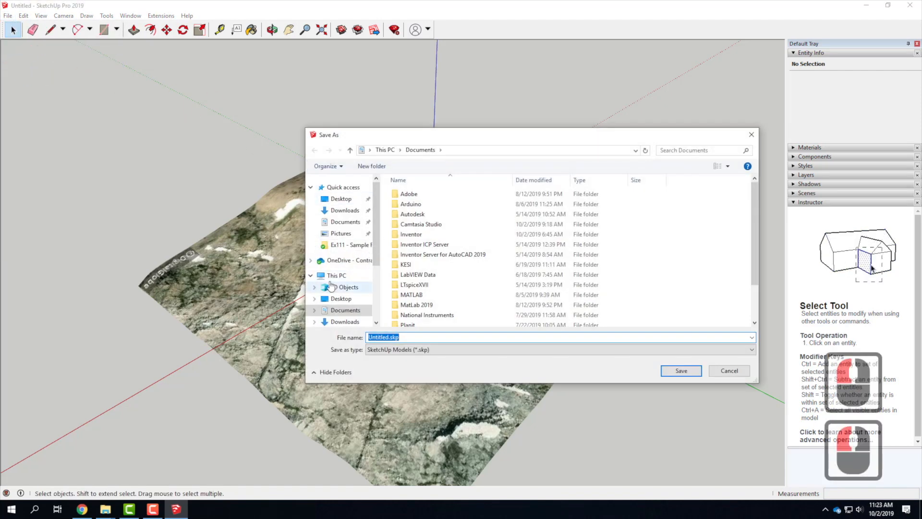
click(344, 260)
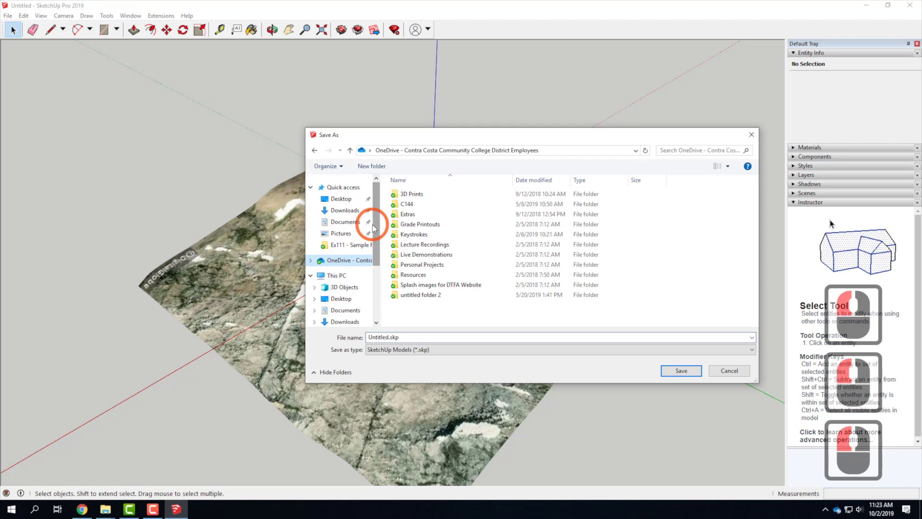
double_click(421, 254)
double_click(426, 204)
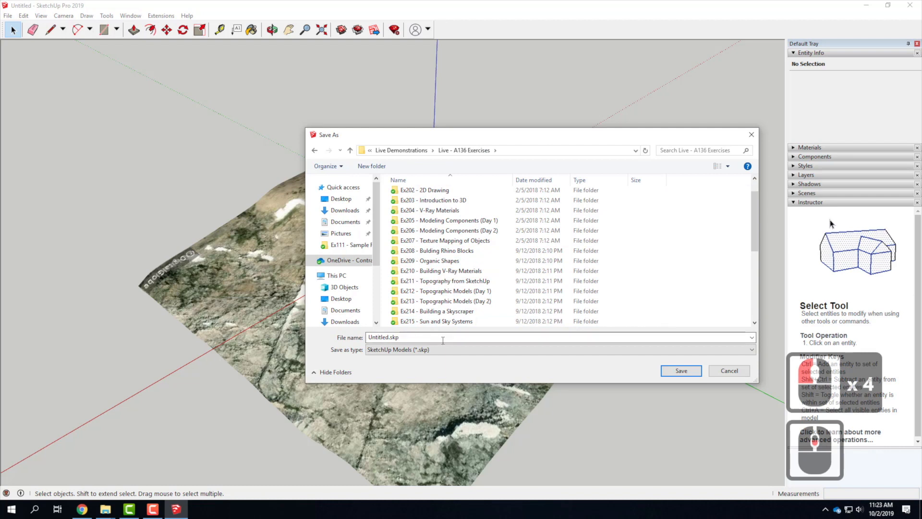
double_click(456, 281)
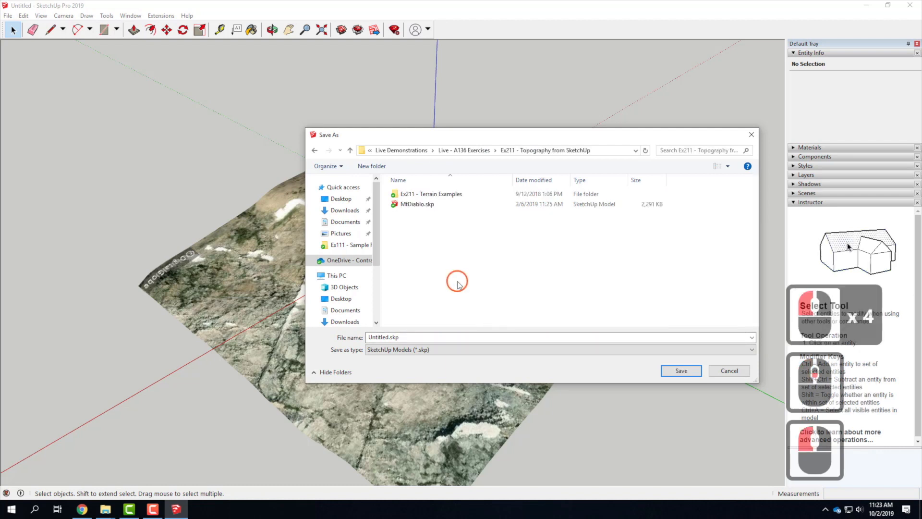
double_click(390, 337)
click(310, 339)
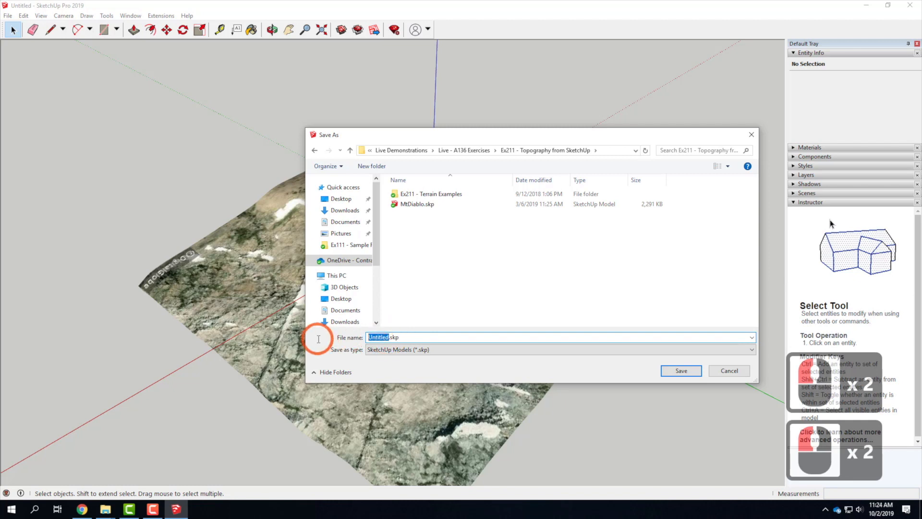
text(Sierra)
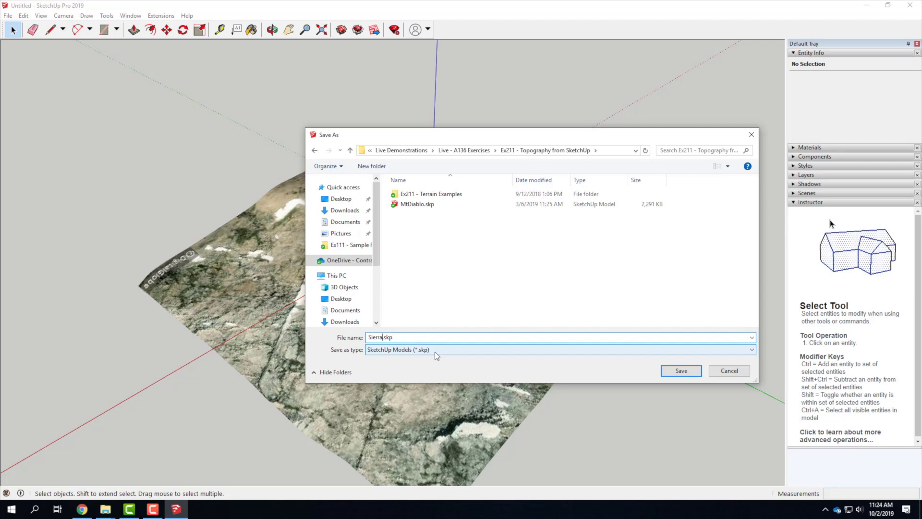
click(680, 371)
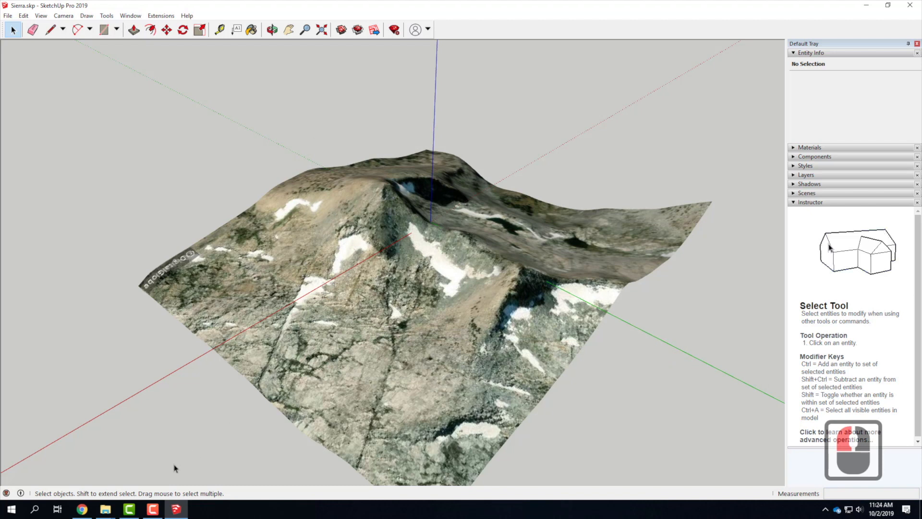
Minimize SketchUp and switch to the open Rhino 6 session
click(864, 5)
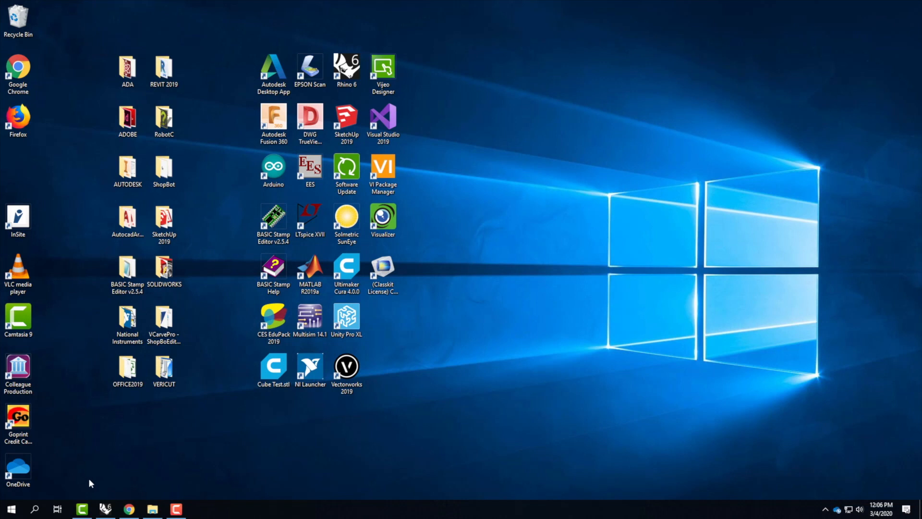
mouse_move(105, 513)
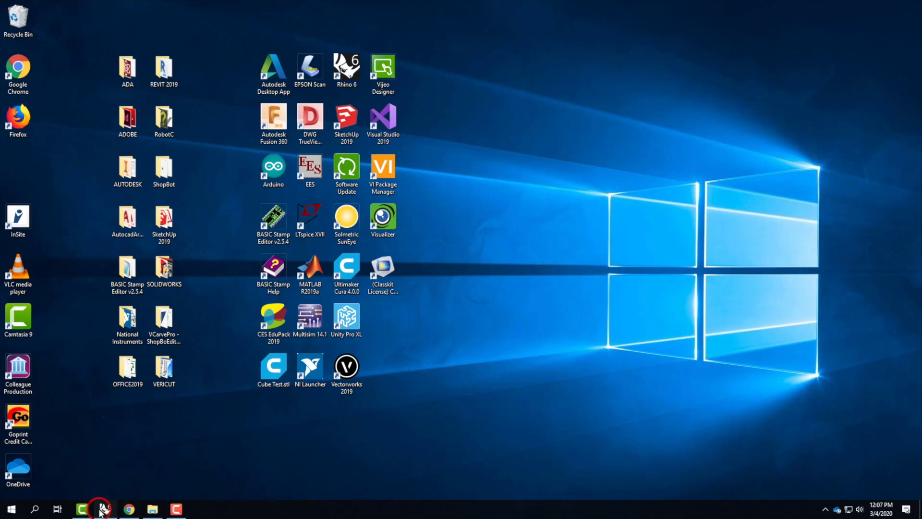
click(105, 509)
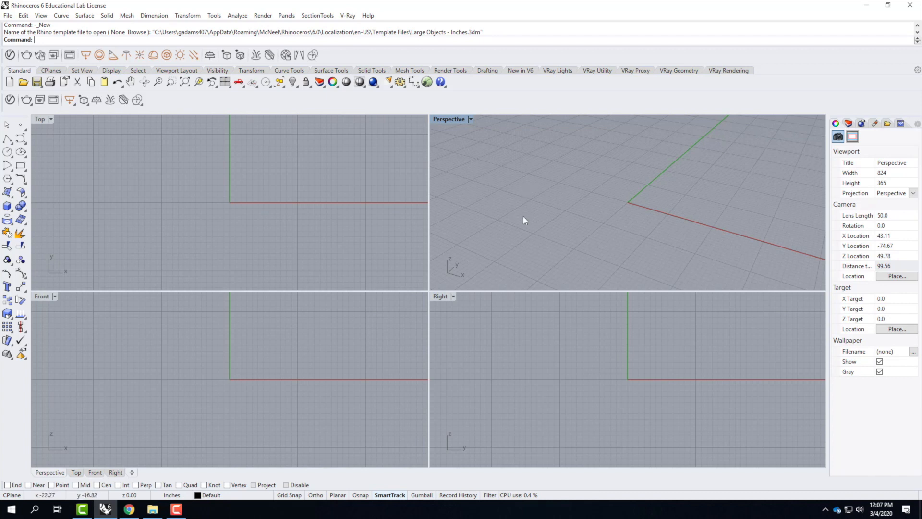
Import Wilderness.skp from the Ex211 - Topography from SketchUp folder as a mesh, with joined edges and faces, 22.5-degree weld angle and embedded textures
click(8, 16)
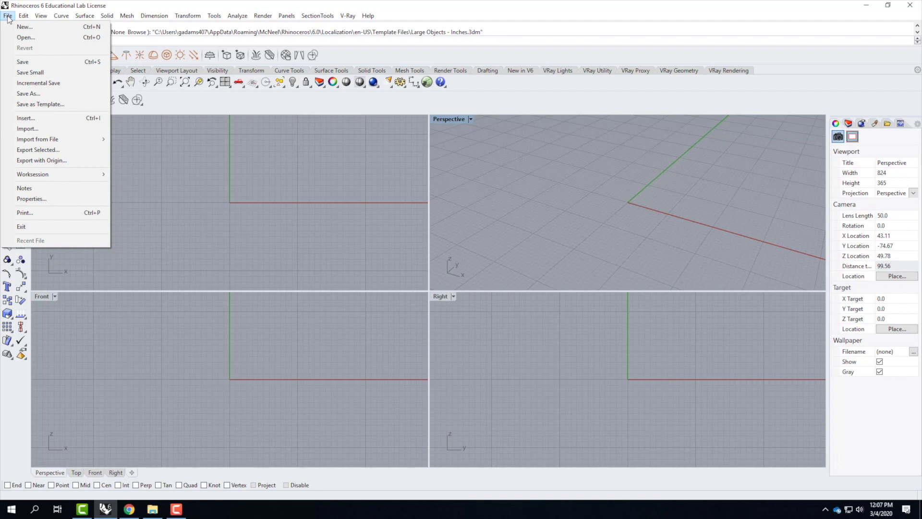
click(26, 129)
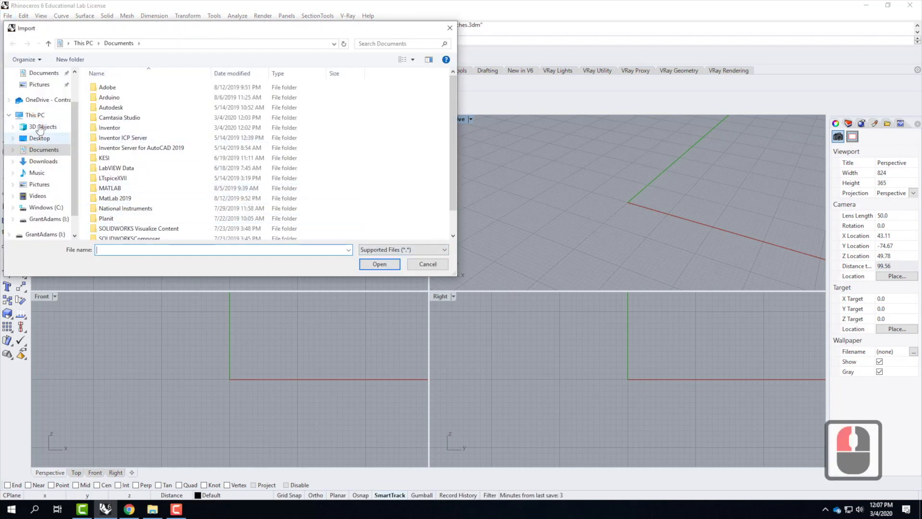
double_click(35, 100)
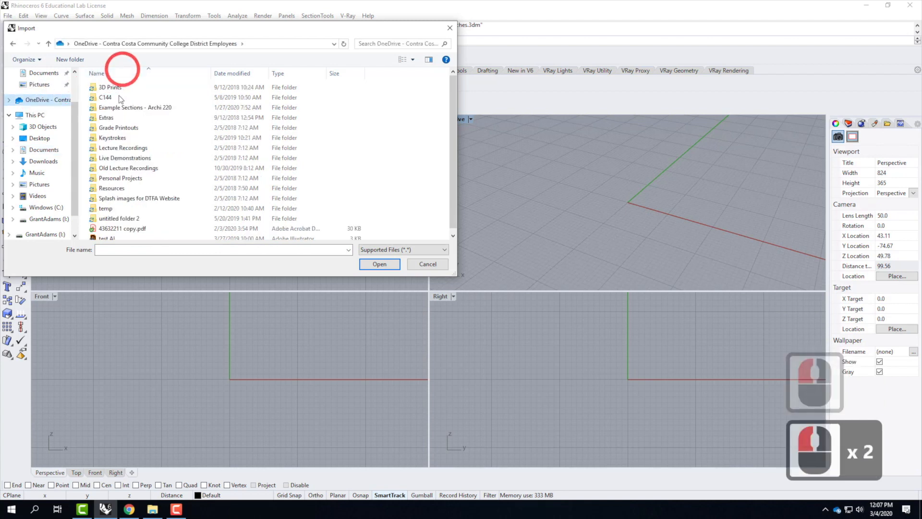
double_click(120, 160)
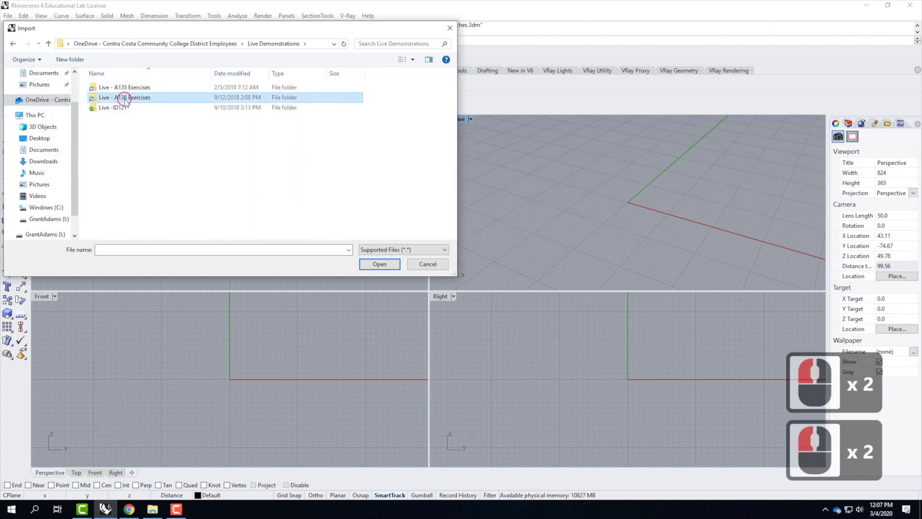
double_click(127, 98)
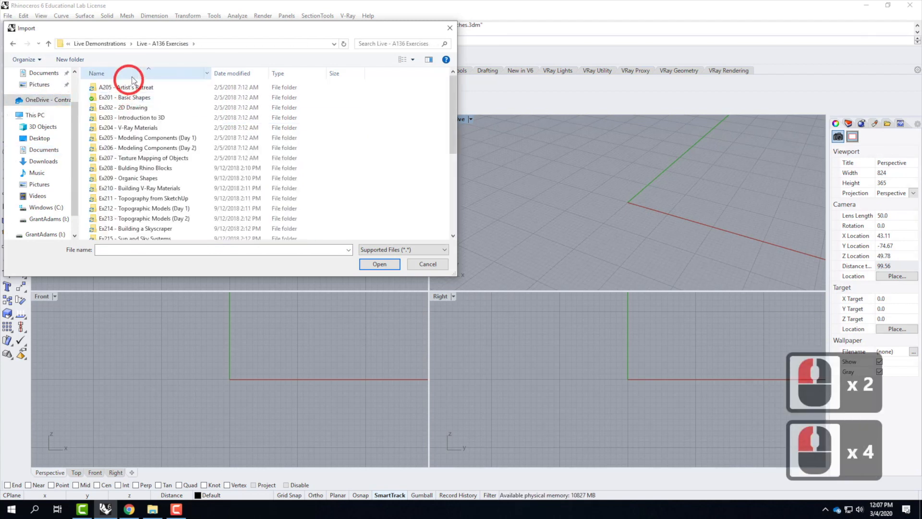
double_click(151, 198)
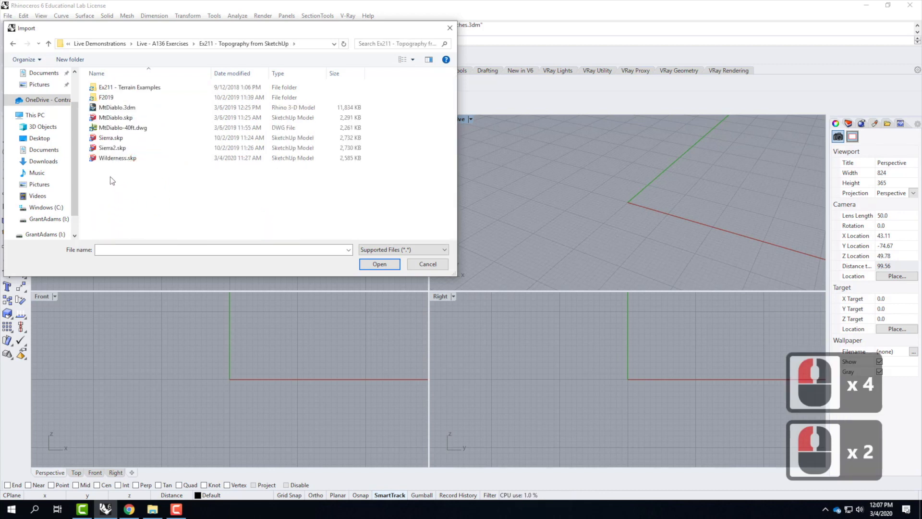
click(113, 159)
click(313, 249)
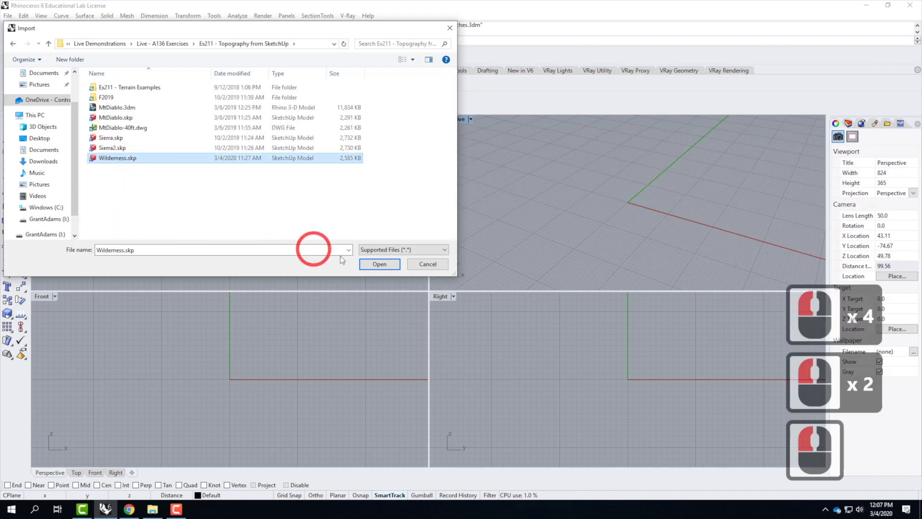
click(387, 267)
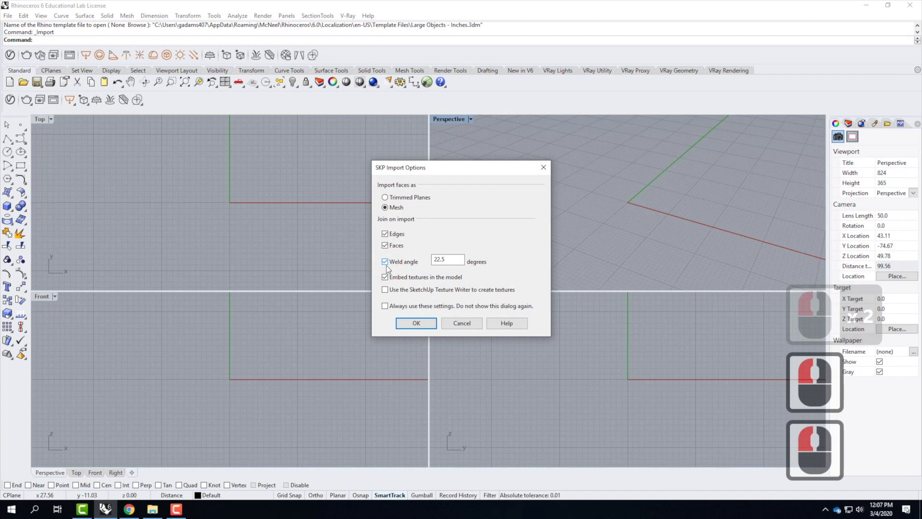
drag(417, 176, 277, 169)
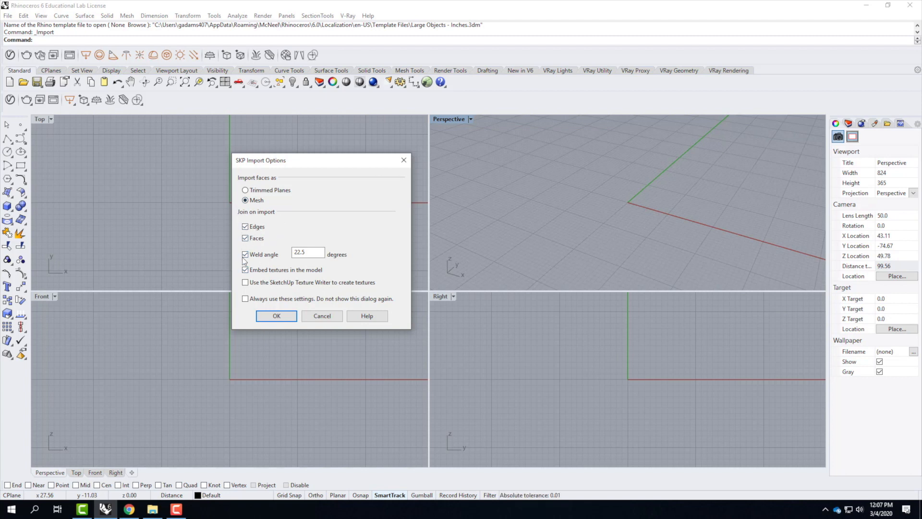
click(278, 316)
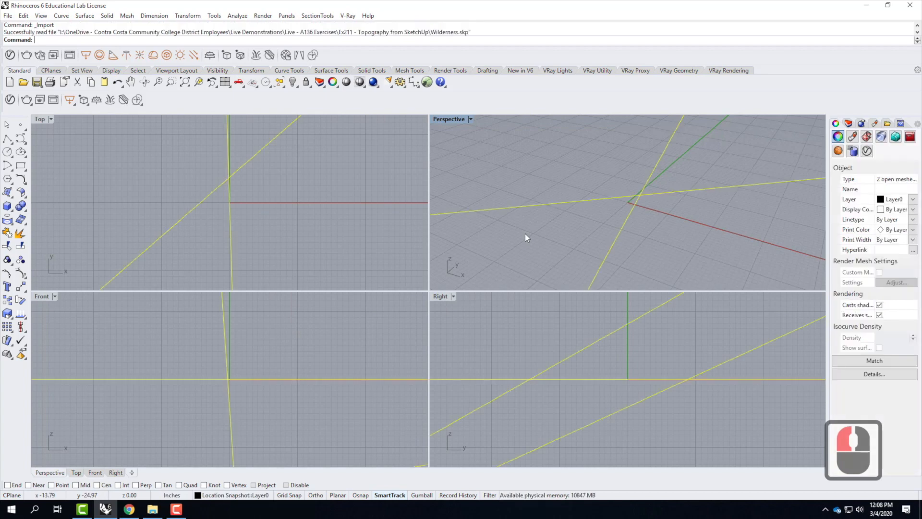
Maximize the Perspective viewport, deselect the imported terrain meshes and set the display mode to Shaded
double_click(458, 119)
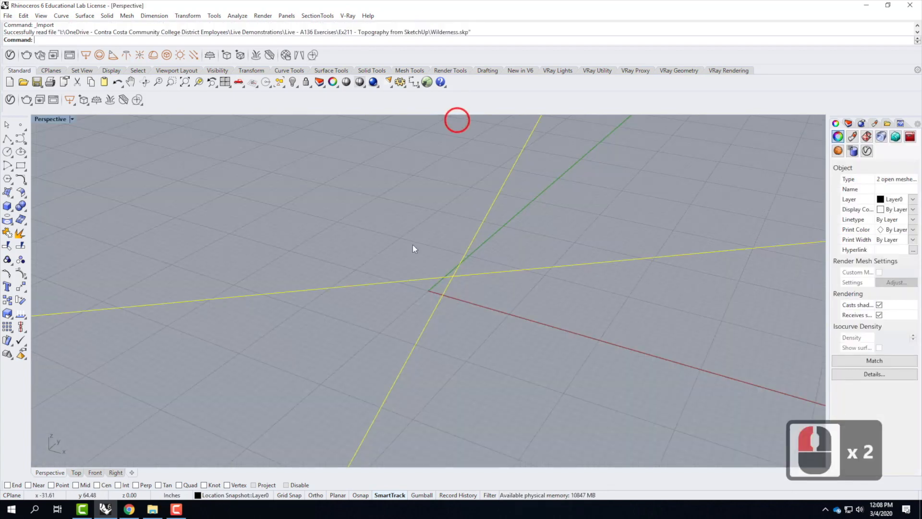
scroll(350, 298, down, 12)
scroll(350, 298, down, 20)
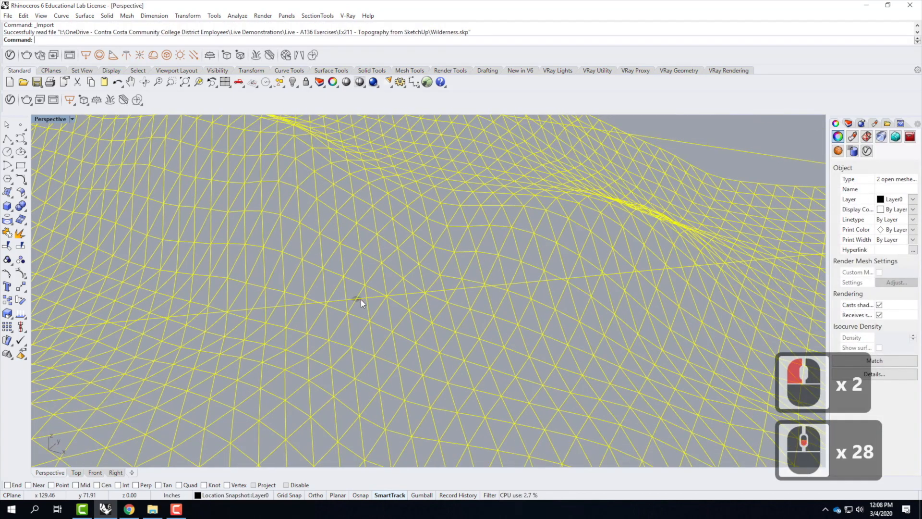
click(612, 180)
scroll(612, 182, down, 4)
right_drag(611, 207, 541, 216)
scroll(541, 217, up, 4)
right_drag(518, 276, 478, 307)
click(70, 120)
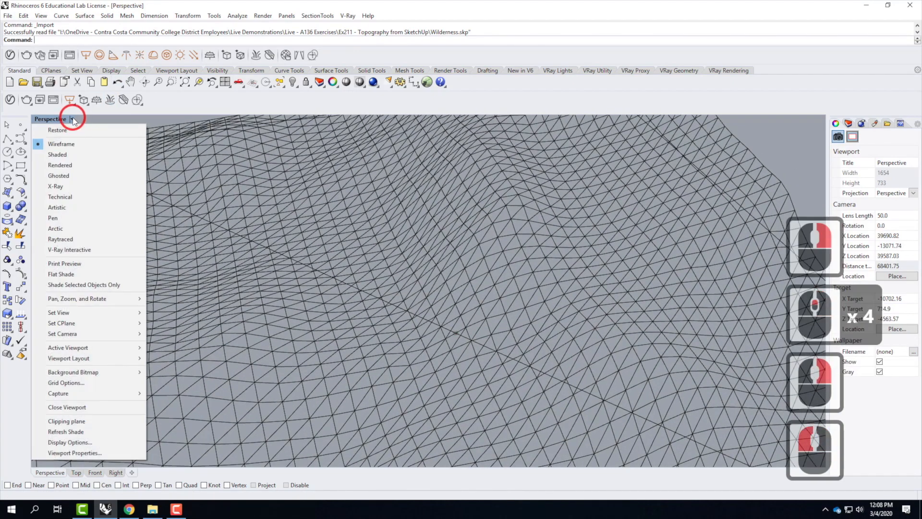
click(67, 155)
Examine the shaded terrain mesh and the flat plane cutting through it from several sides, briefly selecting the relief mesh to distinguish the two
scroll(536, 195, up, 2)
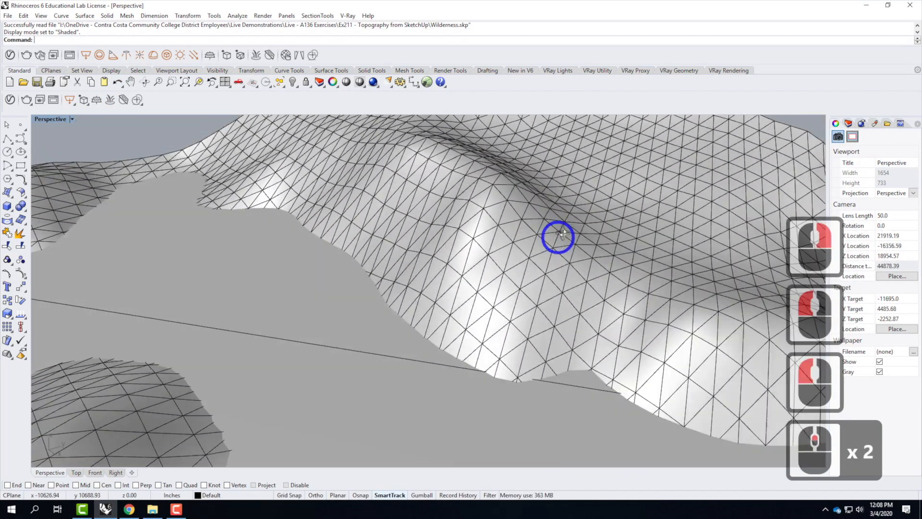
right_drag(563, 234, 583, 224)
scroll(499, 184, up, 4)
right_drag(498, 184, 451, 208)
scroll(508, 171, up, 3)
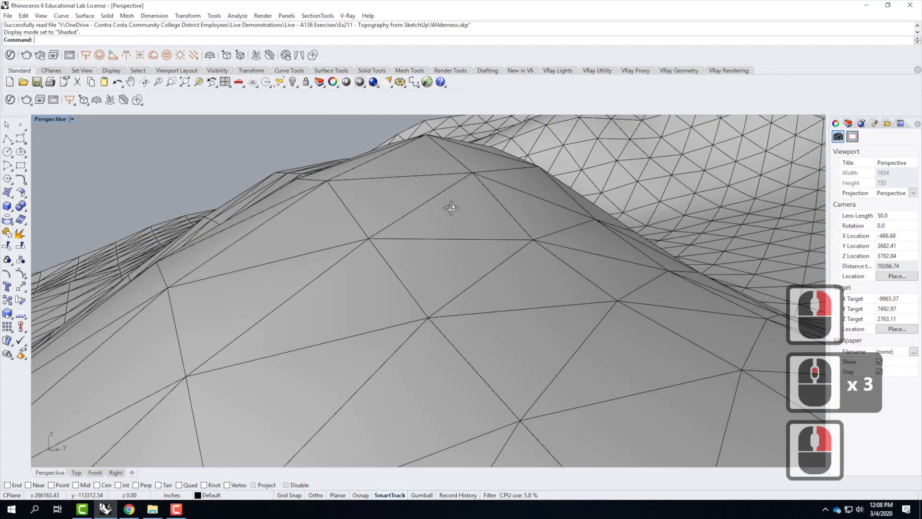
scroll(451, 207, down, 3)
right_drag(451, 207, 470, 283)
scroll(469, 283, down, 4)
right_drag(424, 310, 390, 297)
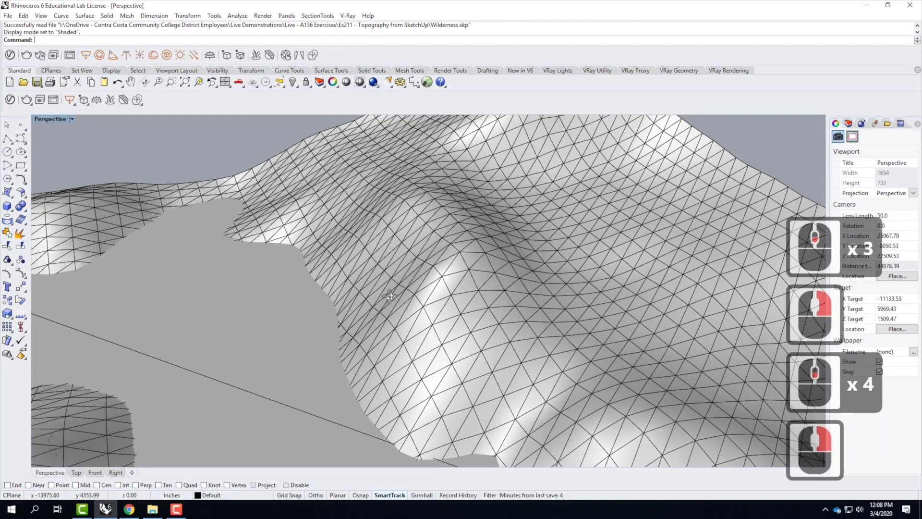
scroll(400, 229, down, 3)
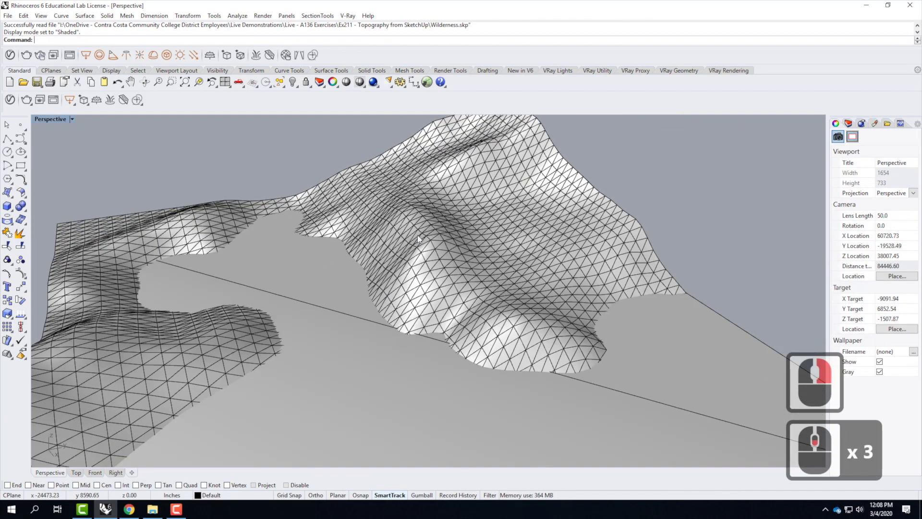
scroll(469, 259, down, 3)
scroll(483, 252, up, 2)
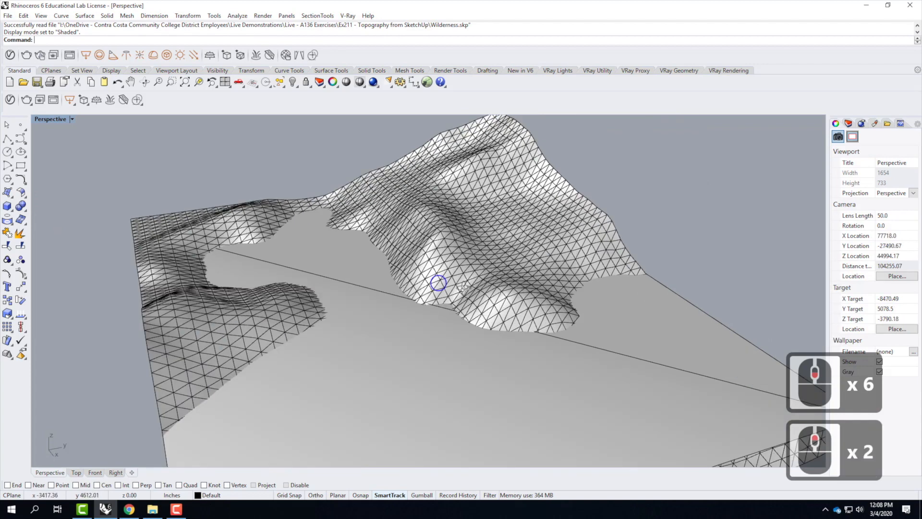
right_drag(440, 286, 519, 299)
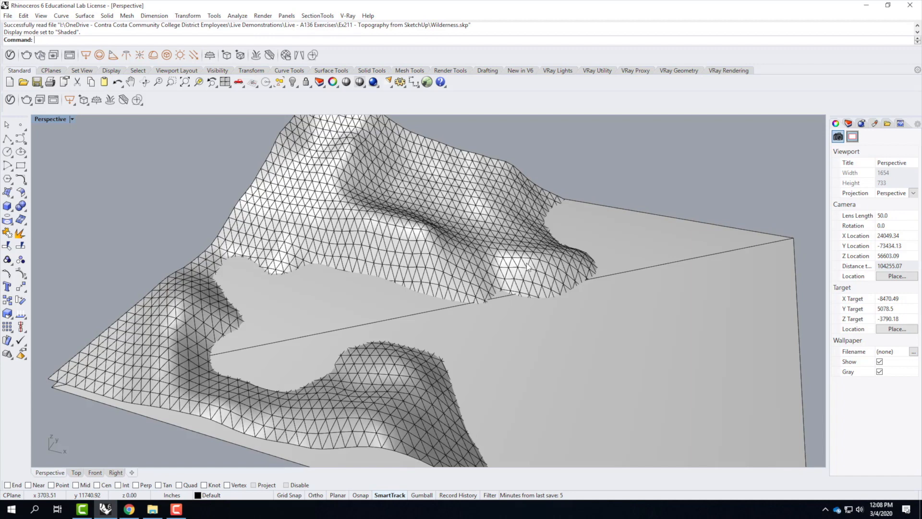
scroll(425, 270, up, 5)
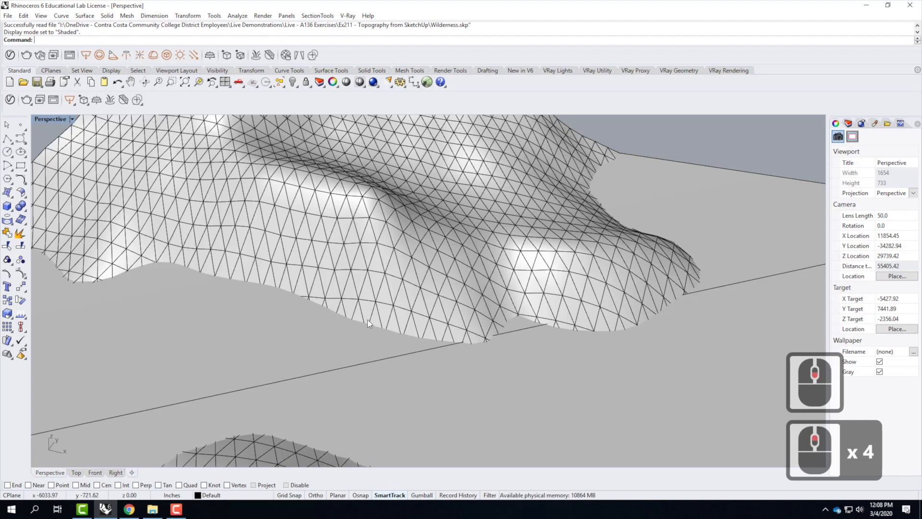
scroll(372, 223, down, 8)
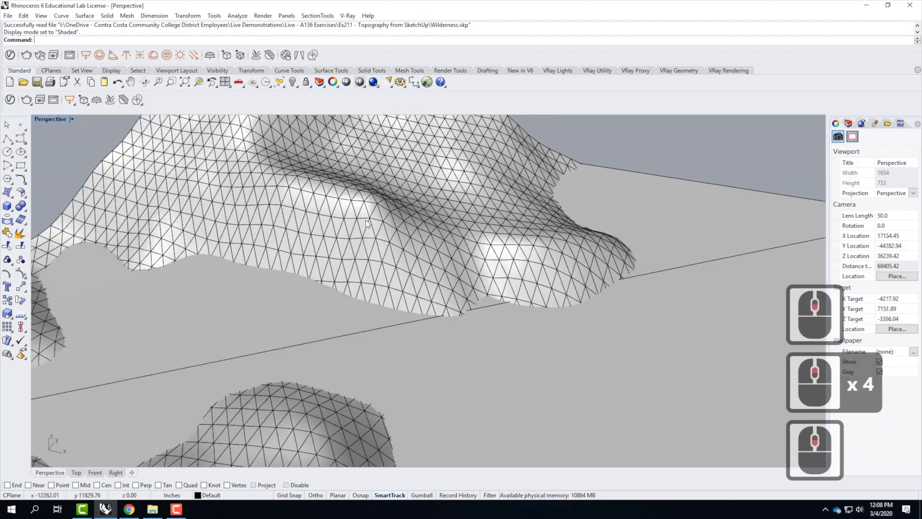
click(320, 201)
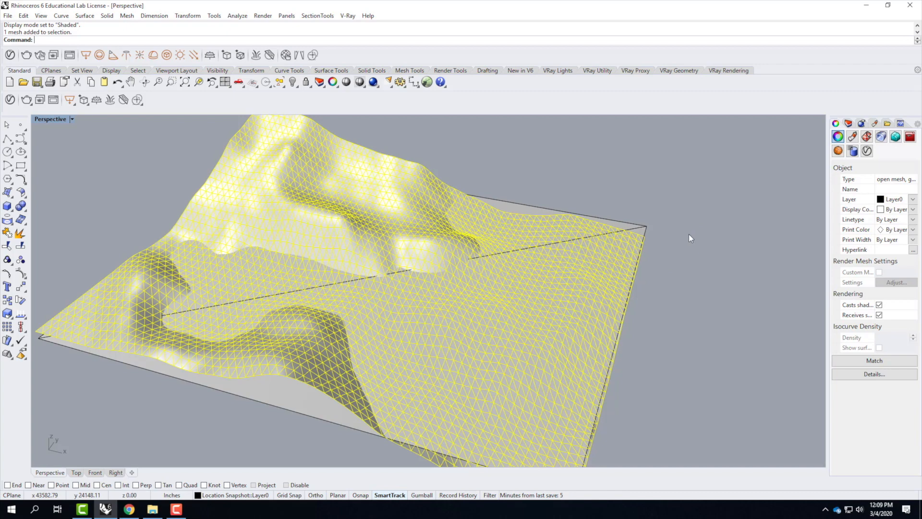
click(704, 209)
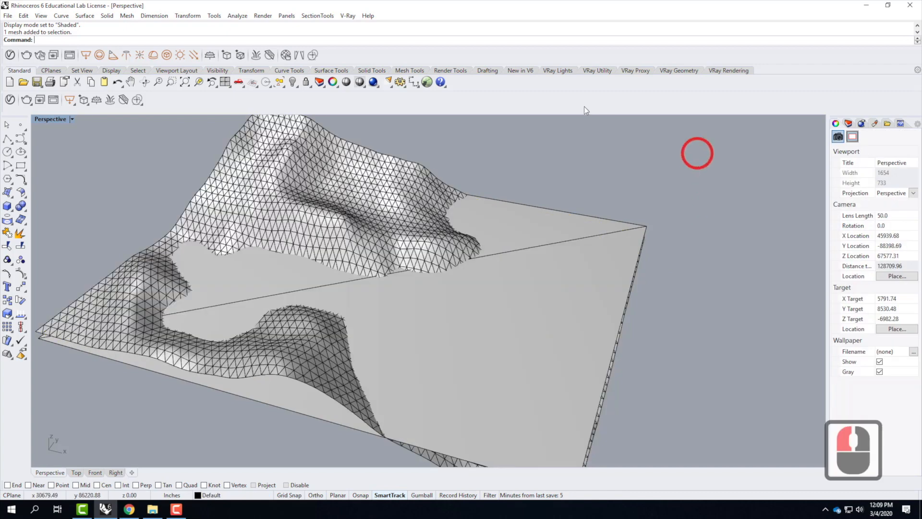
Open the layer list and toggle the visibility of Location Snapshot, its sublayer Layer0 and Location Terrain to check what each holds
click(835, 124)
click(836, 124)
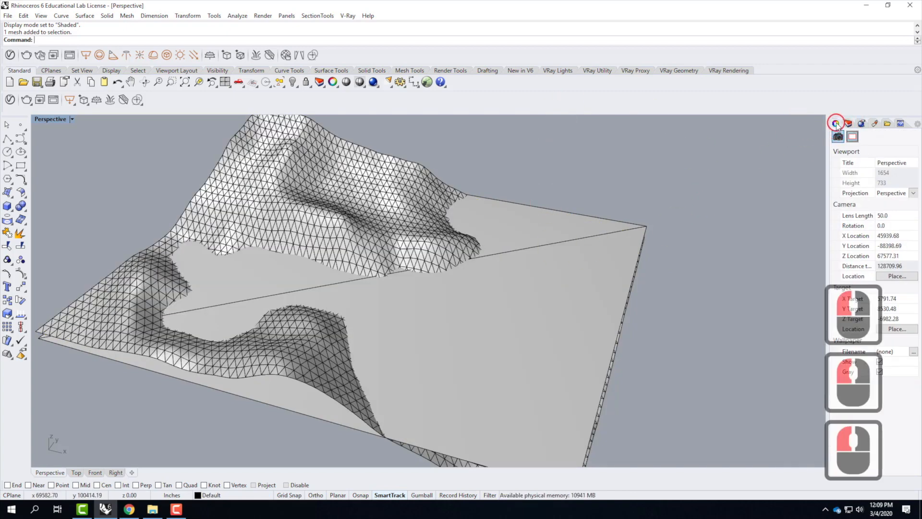
click(848, 123)
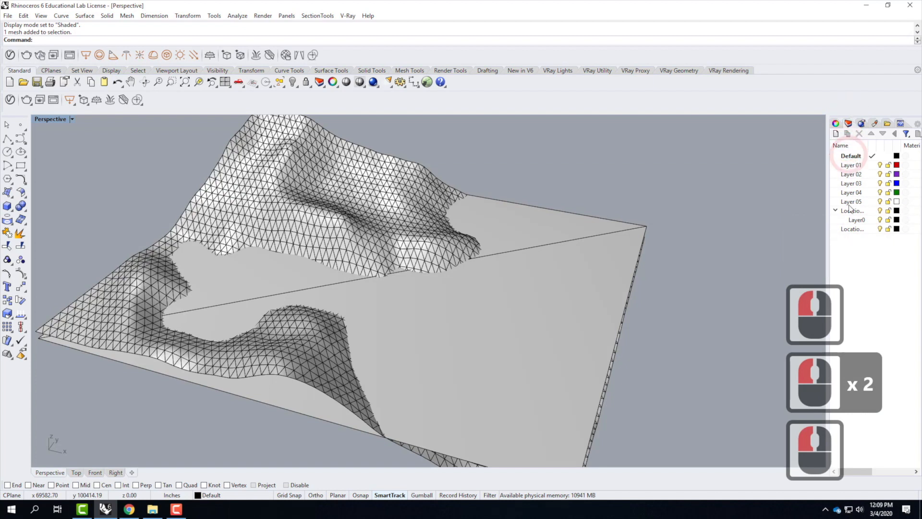
click(883, 214)
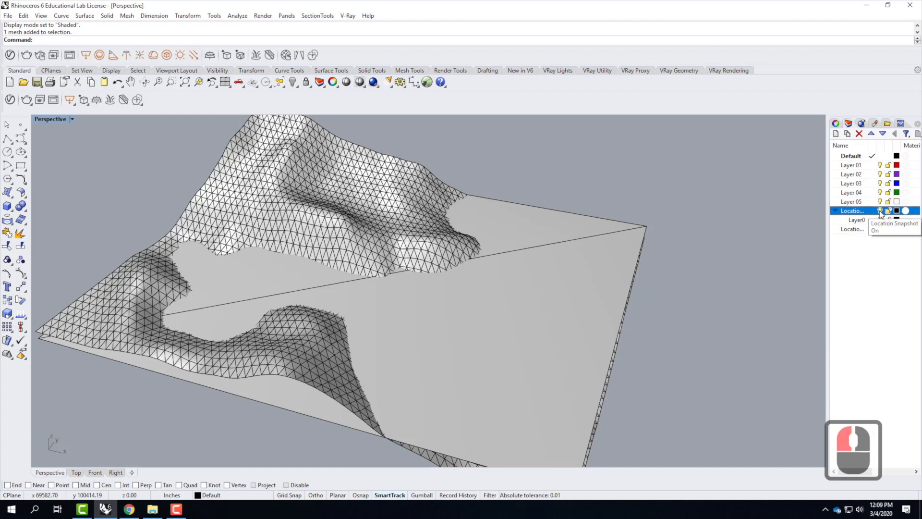
click(881, 212)
click(881, 212)
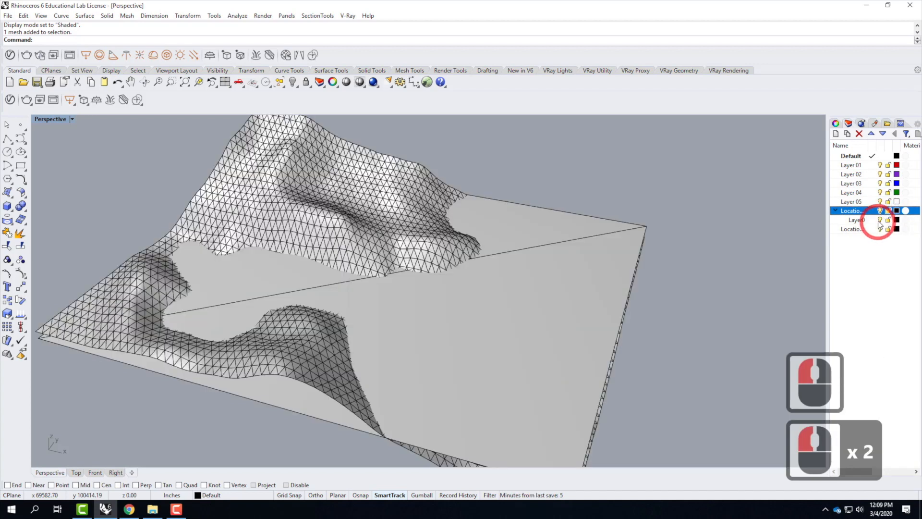
click(880, 220)
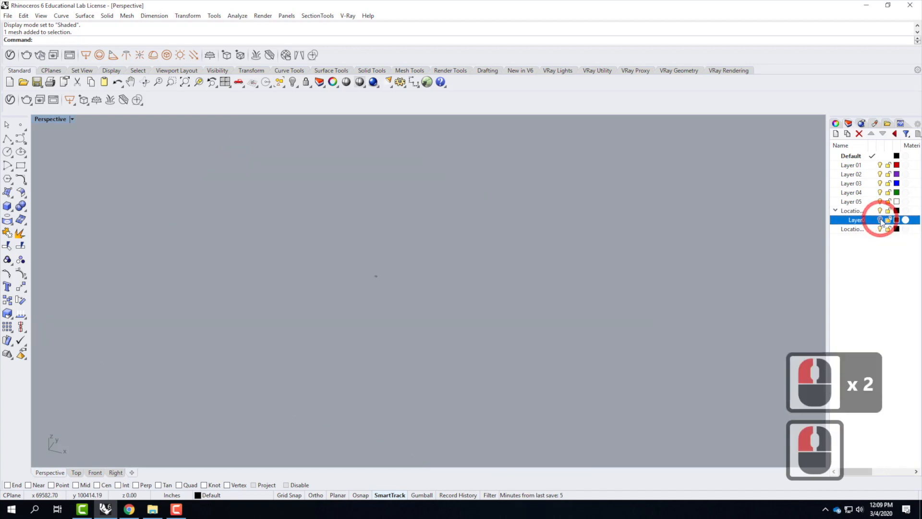
click(881, 219)
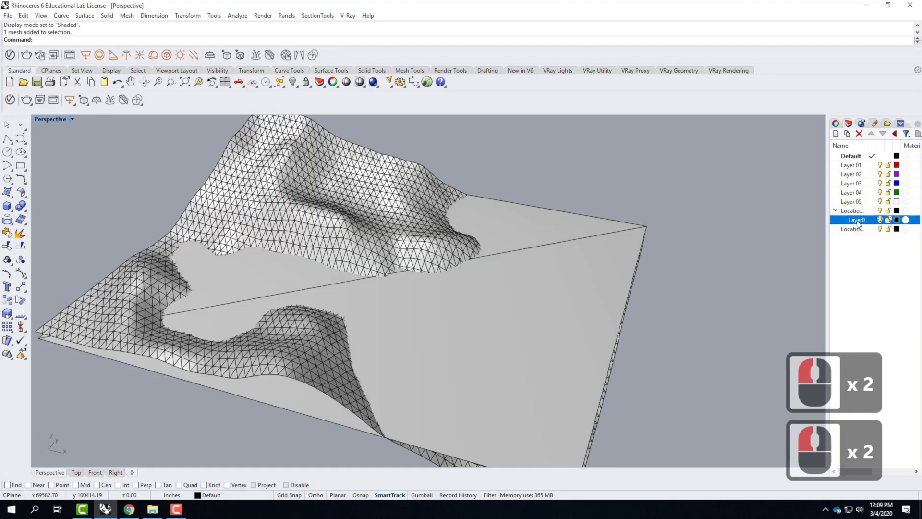
click(880, 229)
click(881, 229)
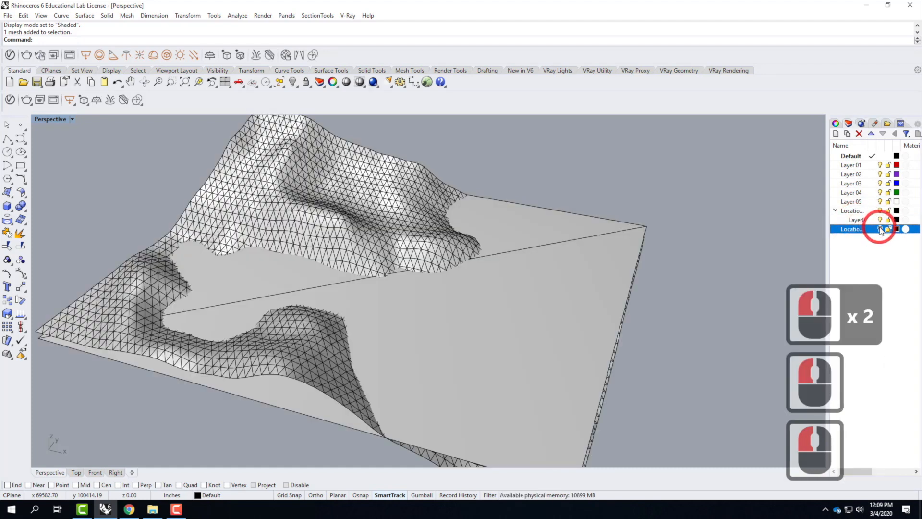
click(881, 229)
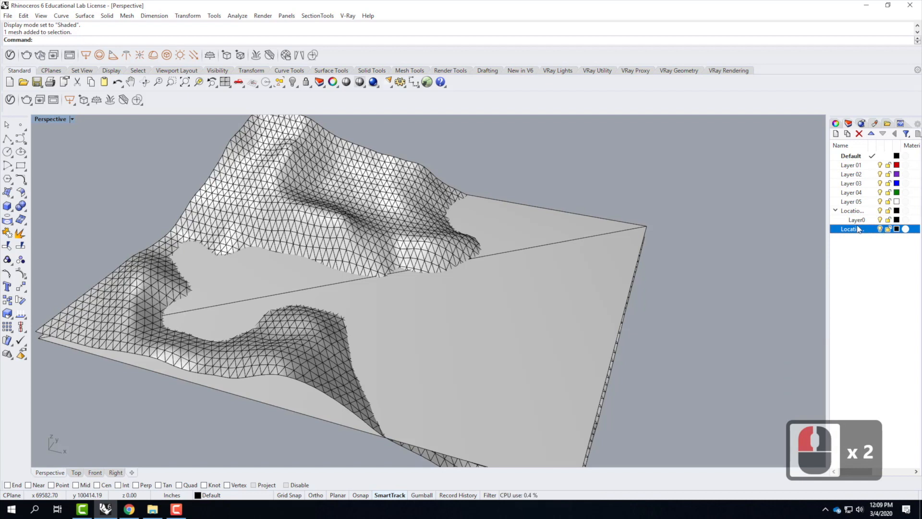
Rename Layer 05 as SketchUp
click(858, 203)
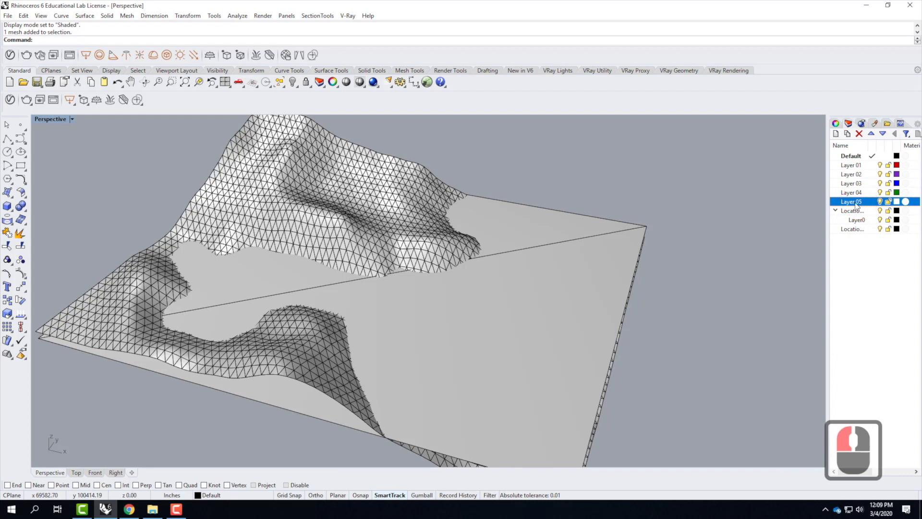
double_click(857, 204)
click(783, 200)
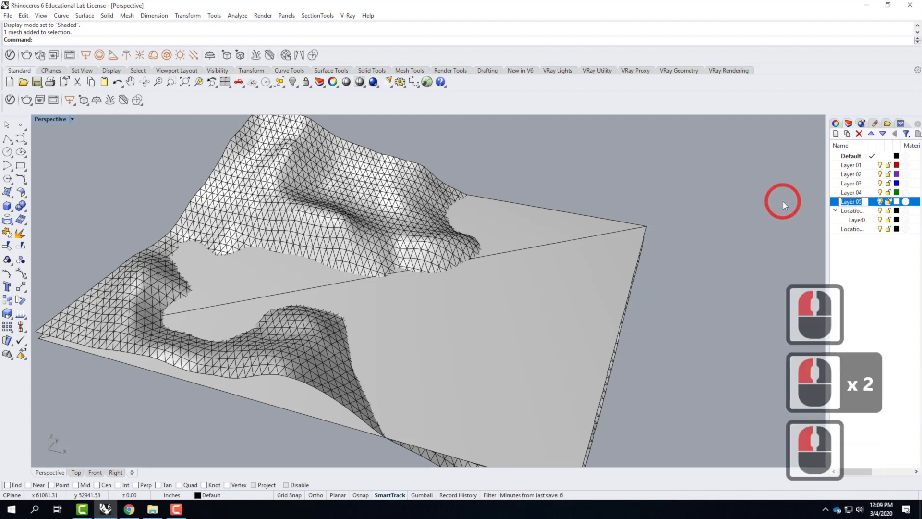
text(SketchUp)
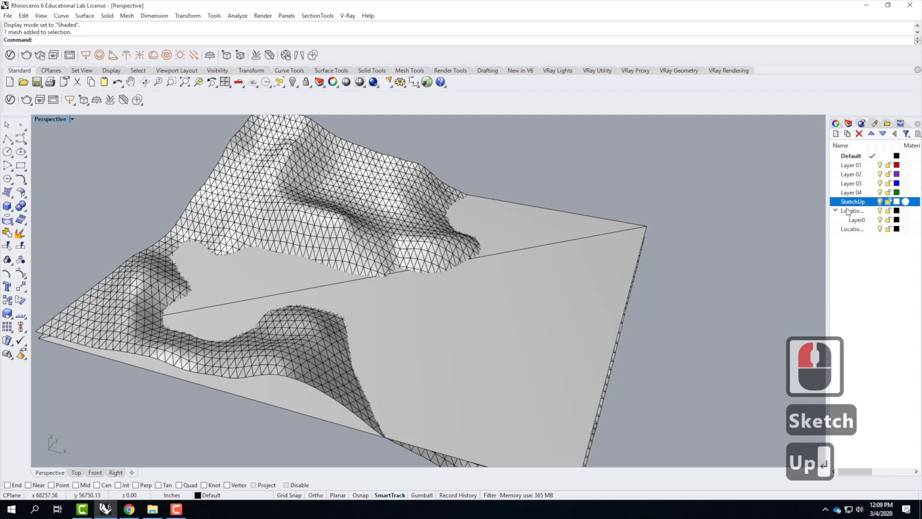
key(Return)
Add a sublayer named SK-Mesh under the SketchUp layer
click(847, 134)
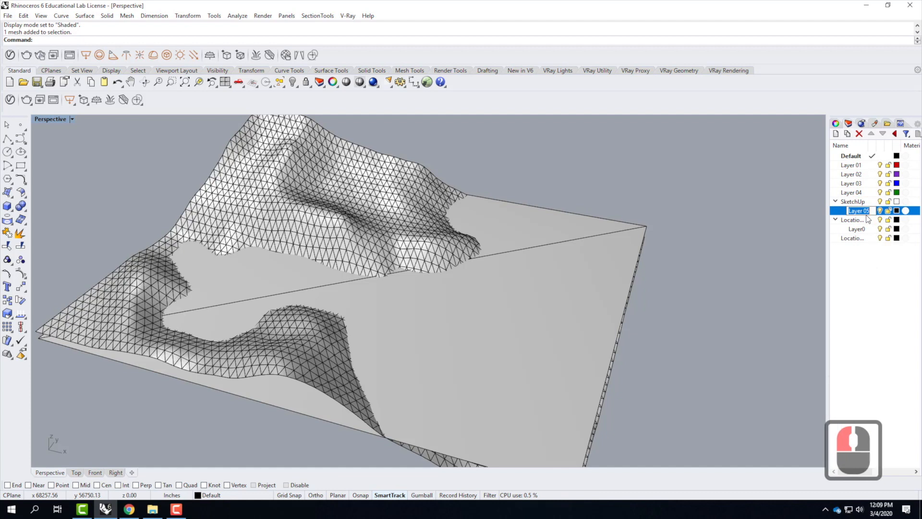
text(Mesh)
key(BackSpace)
key(BackSpace)
key(BackSpace)
key(BackSpace)
key(BackSpace)
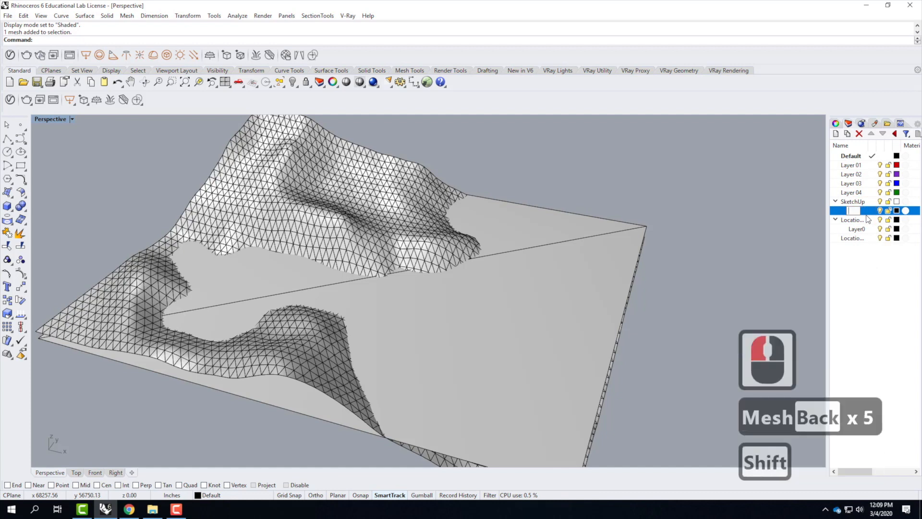
text(SK-Mesh)
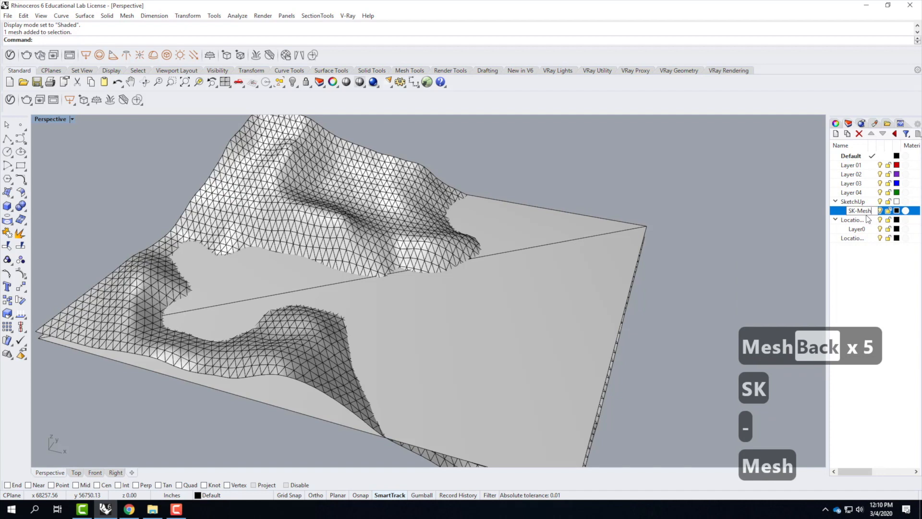
key(Return)
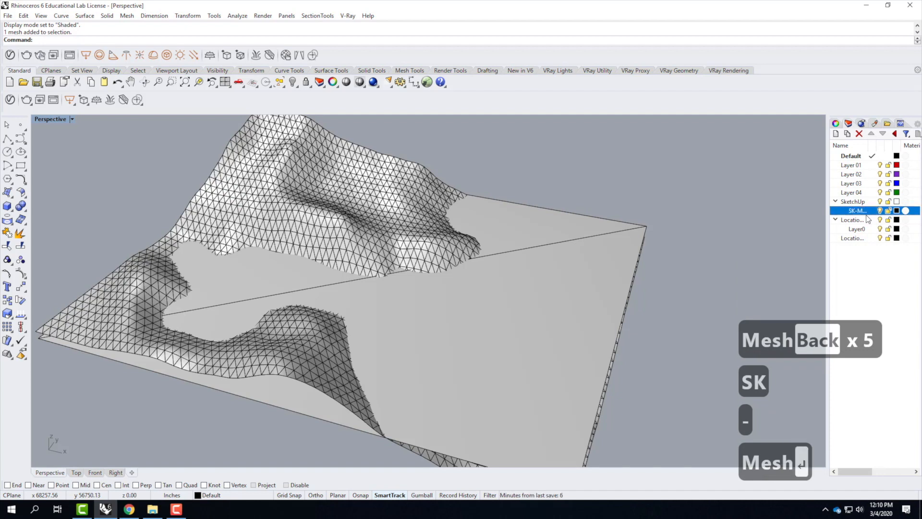
Widen the layer list and its name column, and add a second sublayer named Sk-Plane under SketchUp
drag(828, 212, 793, 211)
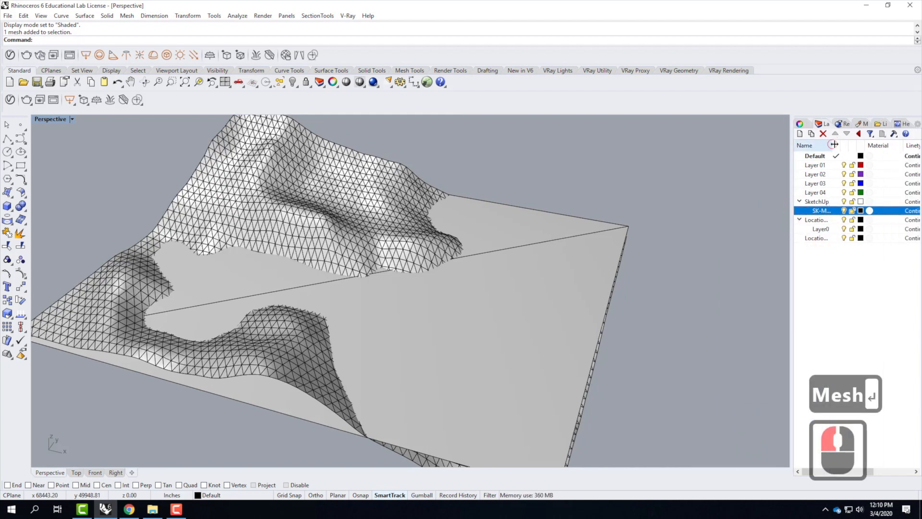
drag(833, 144, 857, 144)
click(821, 203)
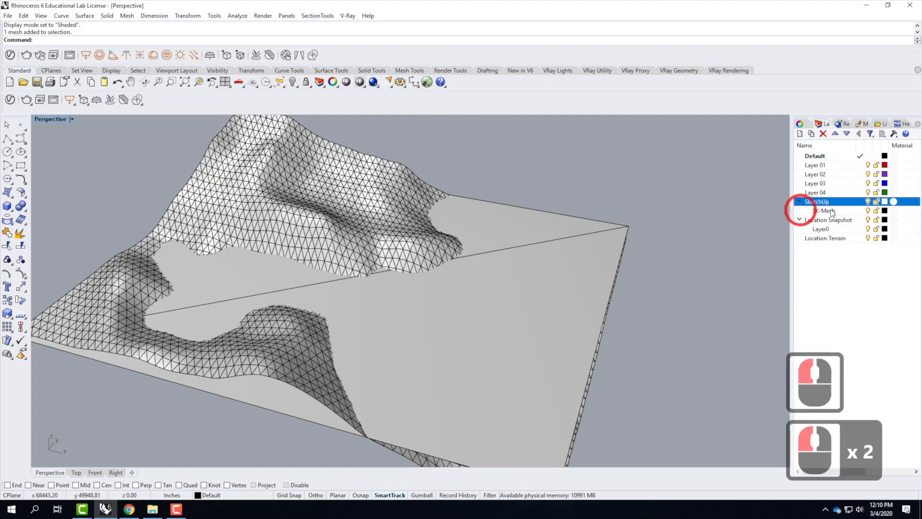
click(812, 134)
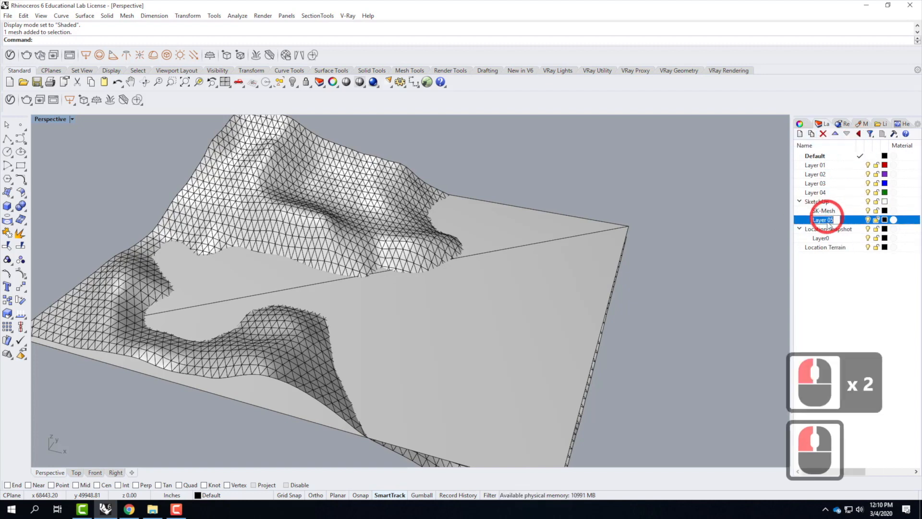
text(Sk-)
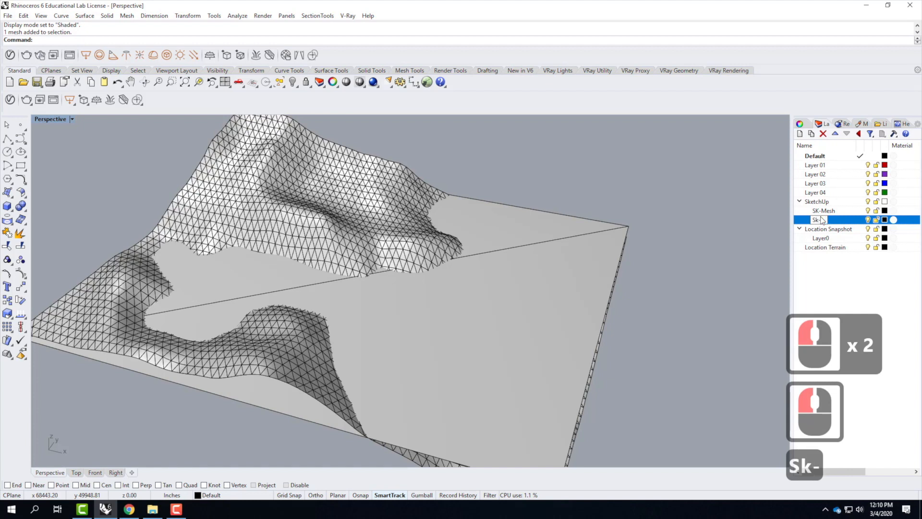
text(Plane)
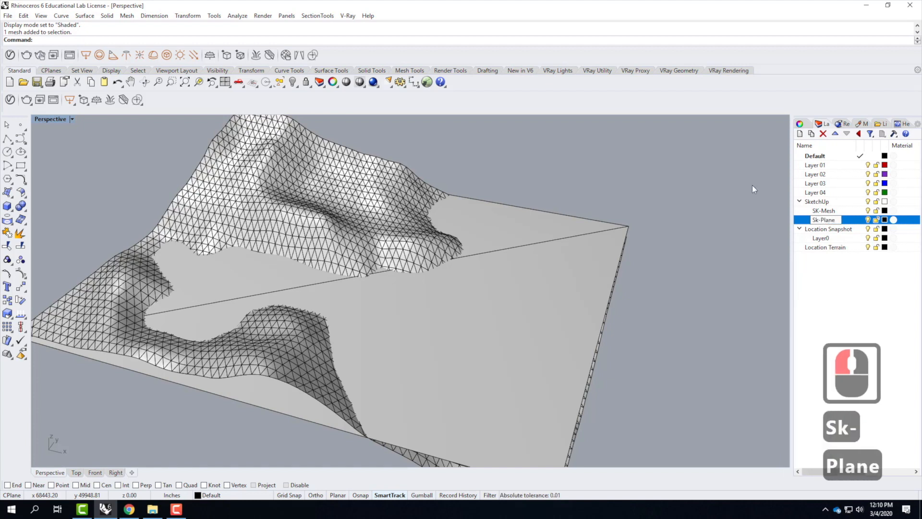
click(721, 220)
Move the flat plane cutting through the terrain to the Sk-Plane layer and hide that layer
click(559, 288)
click(559, 291)
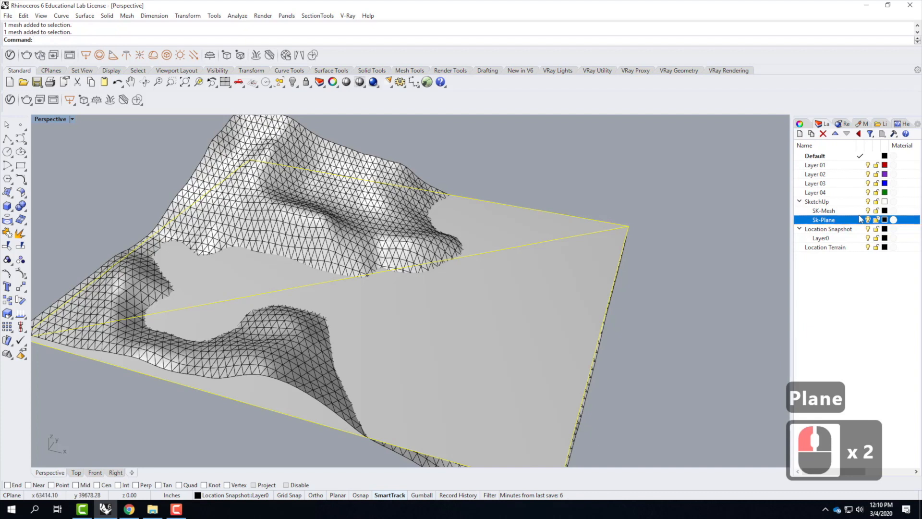
right_click(822, 220)
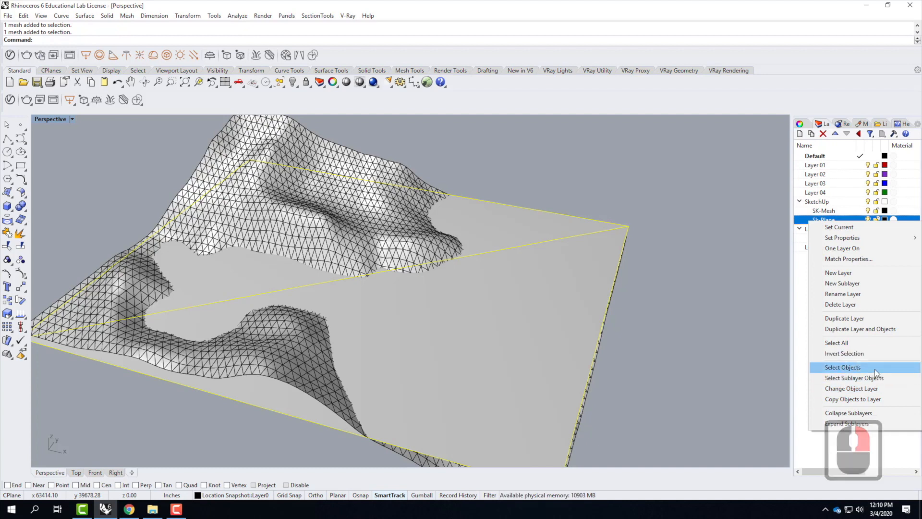
click(875, 388)
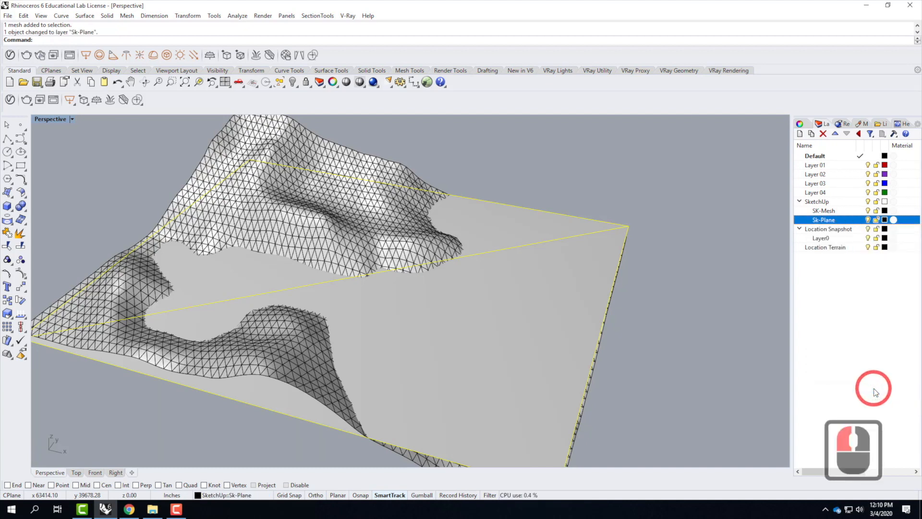
click(859, 211)
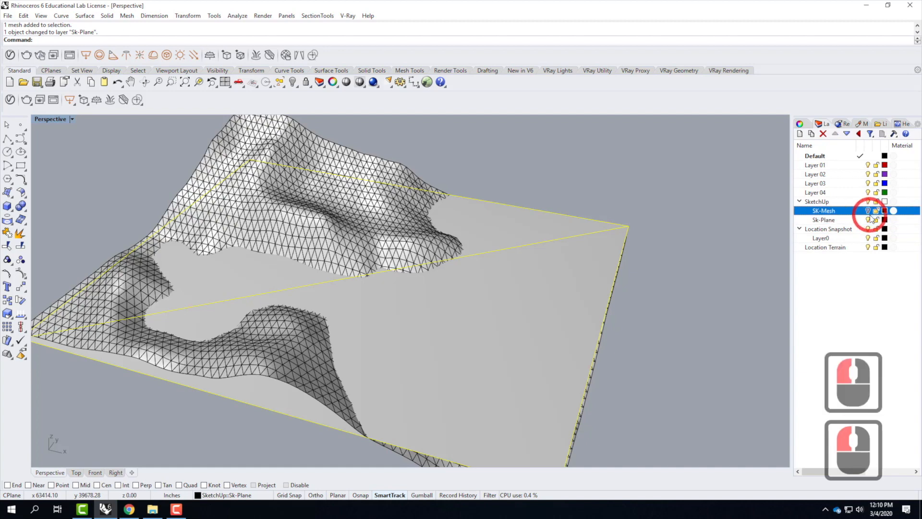
double_click(868, 220)
Move the terrain relief mesh to the SK-Mesh layer and check the assignment by turning that layer off and on
click(432, 192)
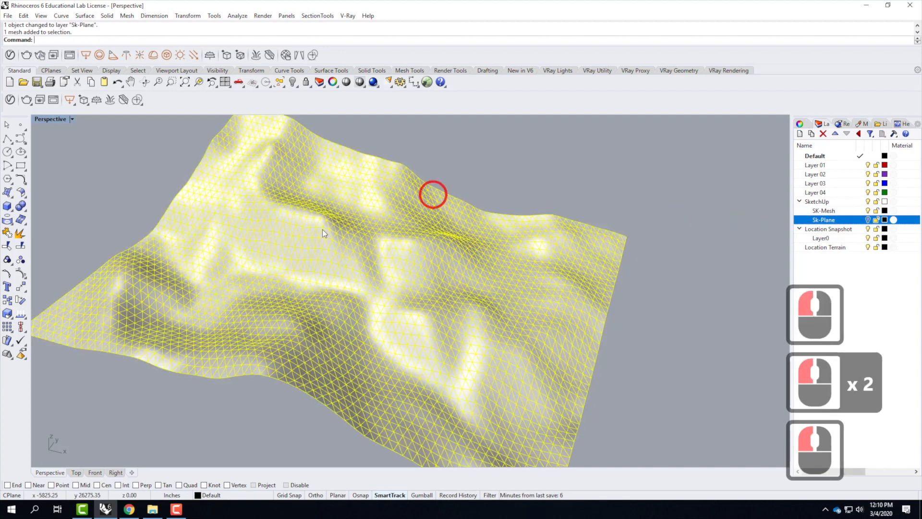
right_click(841, 211)
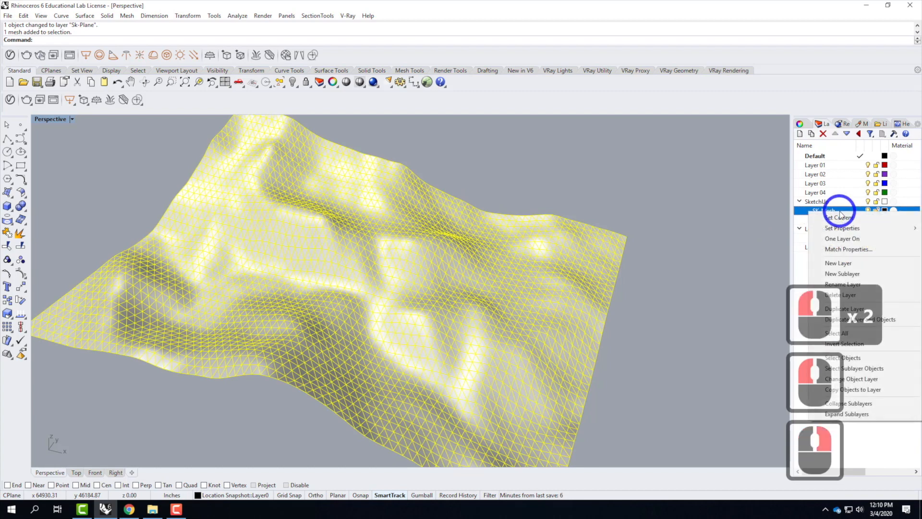
click(895, 380)
click(868, 211)
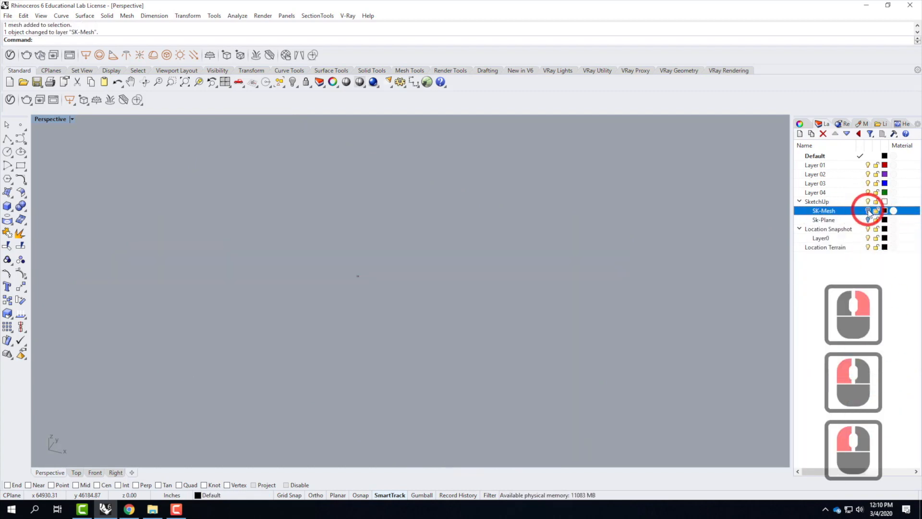
click(867, 210)
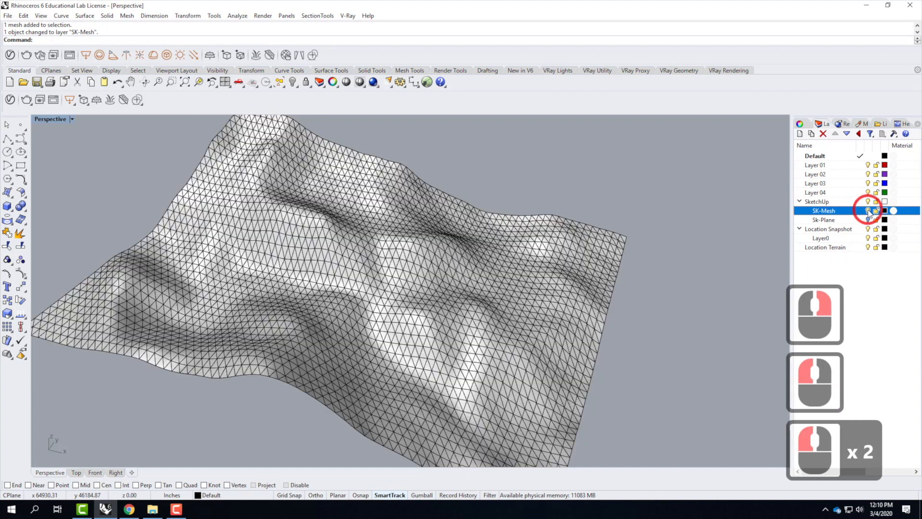
Delete the imported Location Snapshot, Layer0 and Location Terrain layers
click(822, 230)
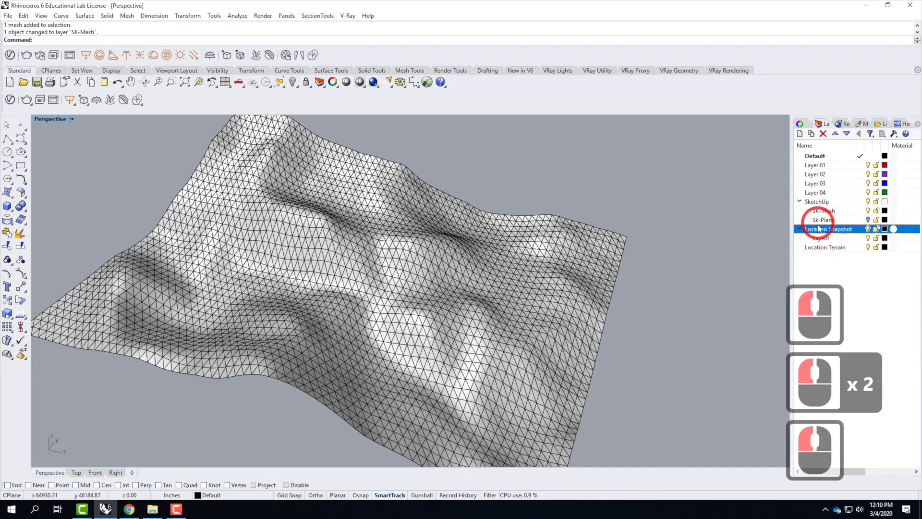
shift+click(823, 248)
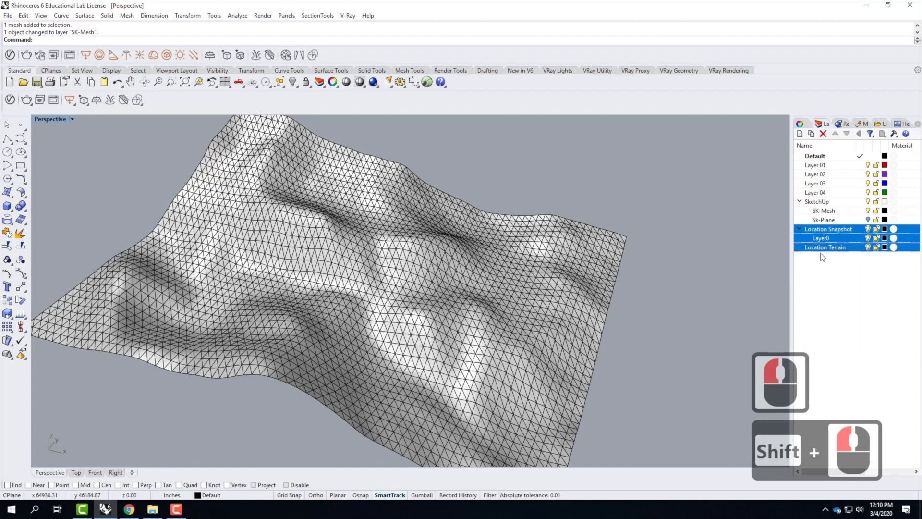
click(822, 135)
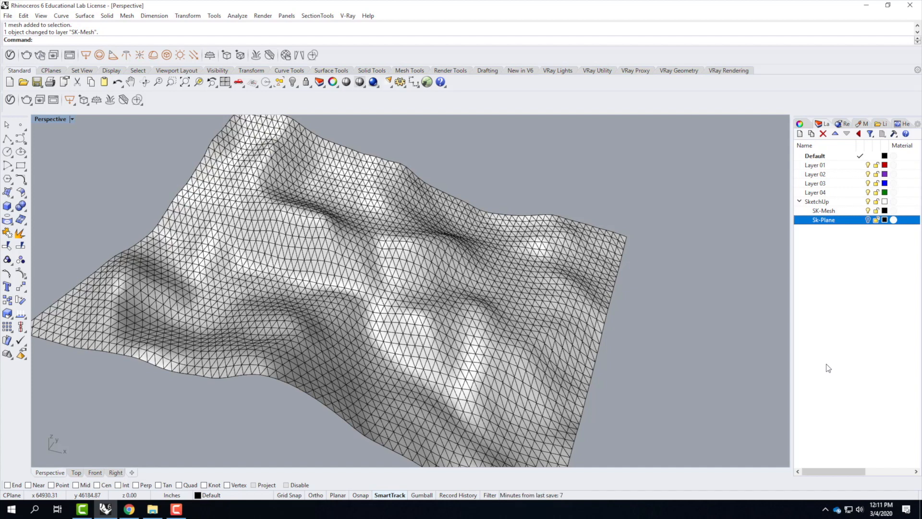
Examine the isolated relief mesh from several sides and distances, selecting it to inspect its triangulated faces
scroll(665, 259, down, 2)
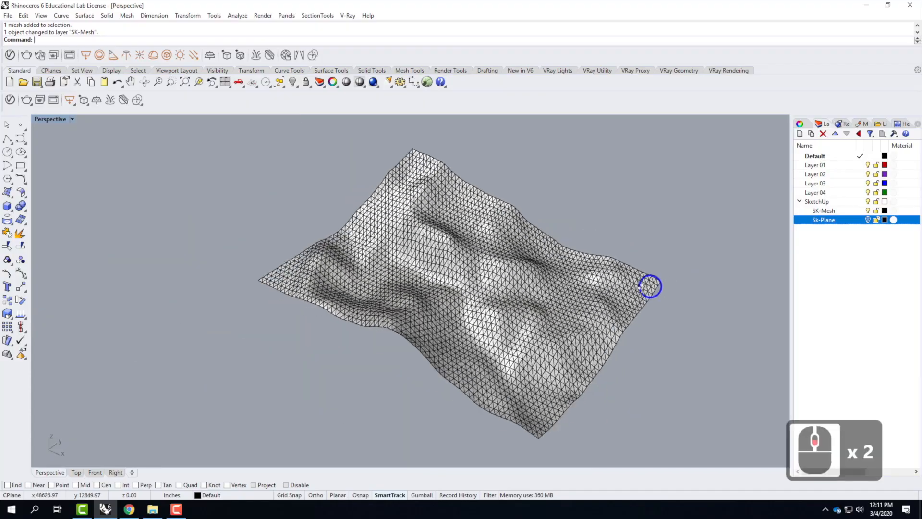
right_drag(643, 287, 564, 277)
scroll(473, 299, up, 3)
right_drag(552, 368, 579, 299)
scroll(504, 288, up, 2)
scroll(430, 281, down, 3)
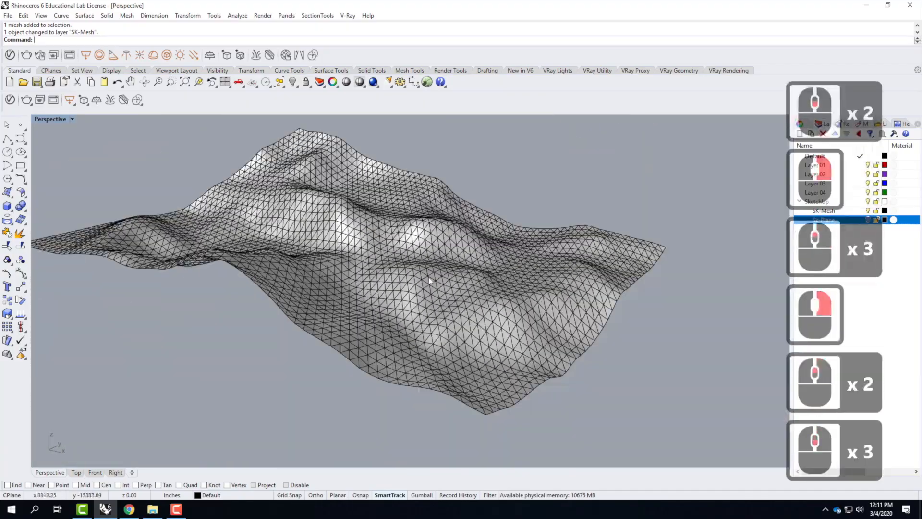
scroll(430, 274, up, 1)
click(611, 302)
right_drag(612, 304, 609, 324)
scroll(509, 268, down, 3)
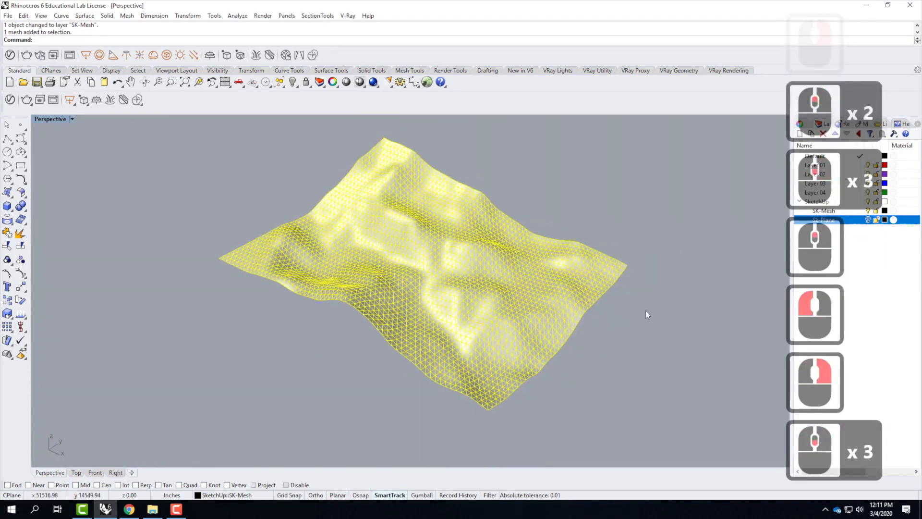
scroll(547, 301, up, 2)
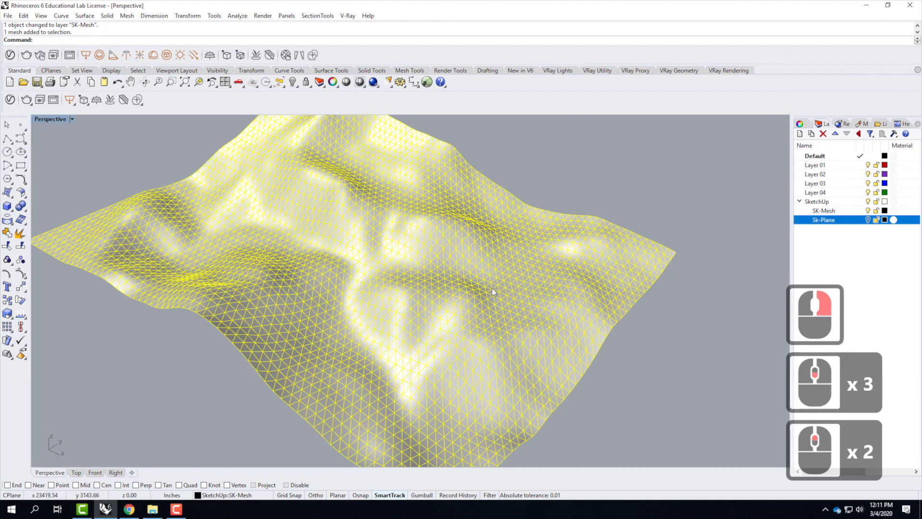
scroll(492, 287, down, 2)
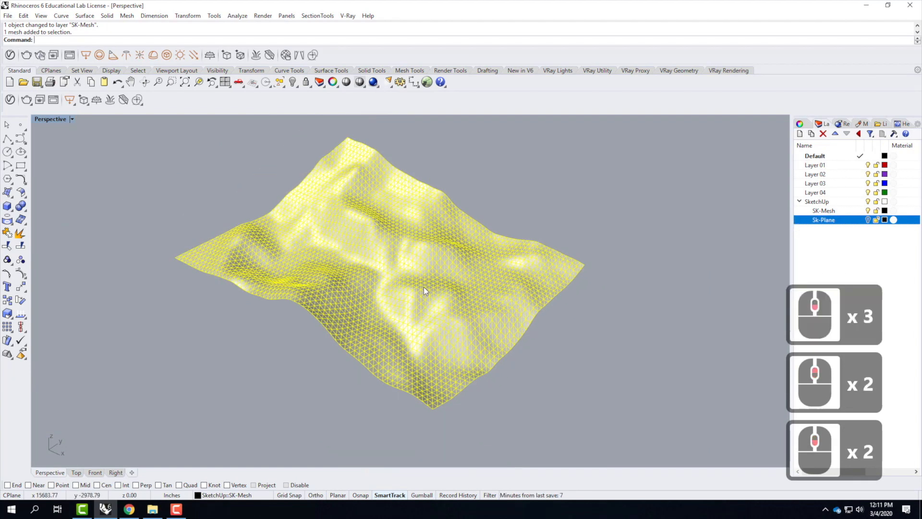
click(600, 305)
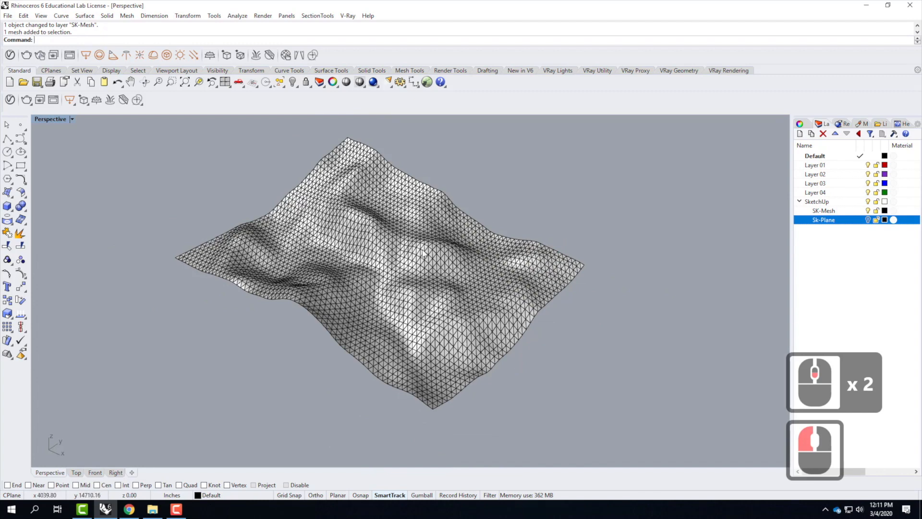
click(385, 234)
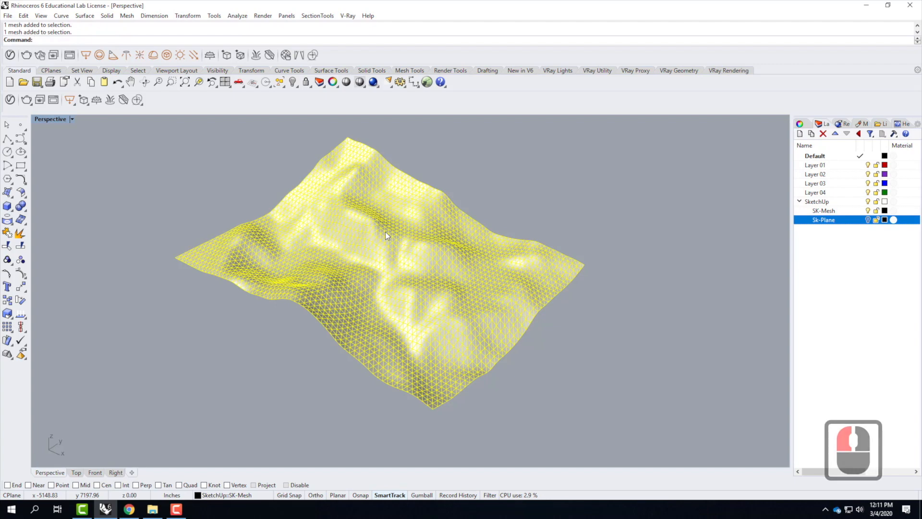
click(530, 197)
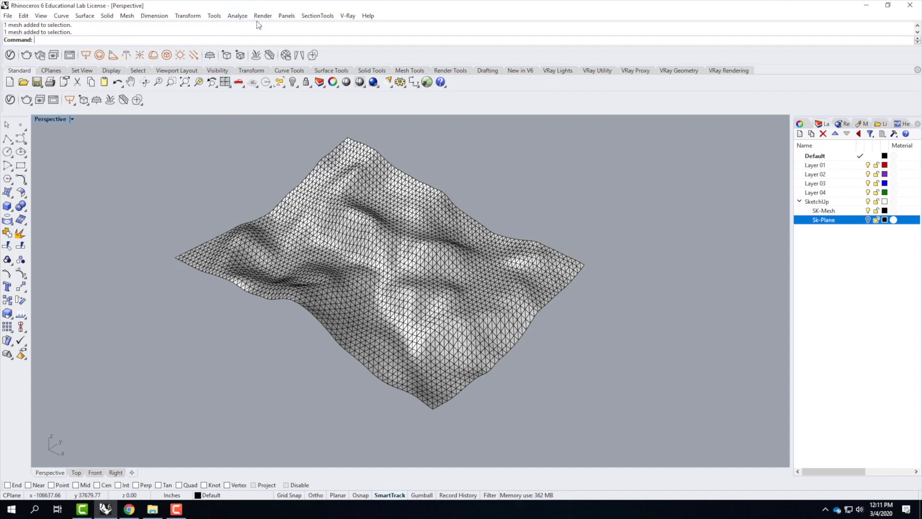
click(128, 16)
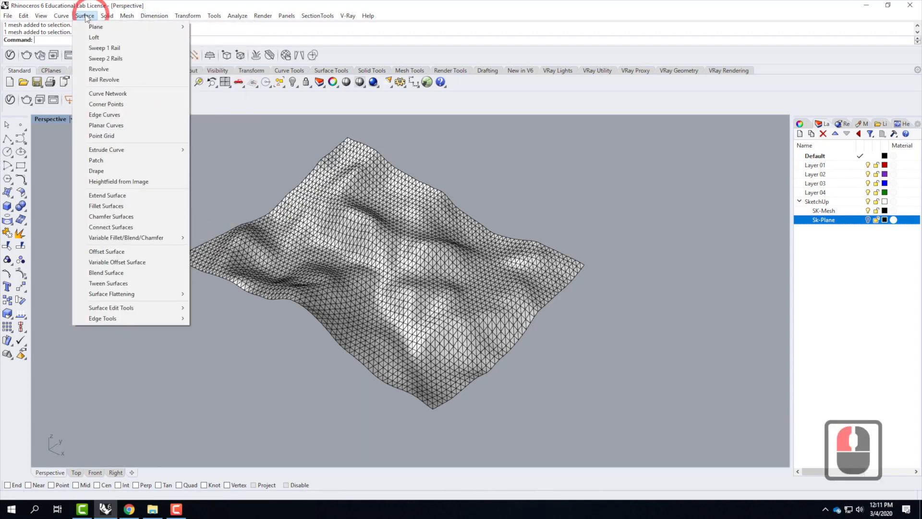
mouse_move(81, 17)
mouse_move(121, 19)
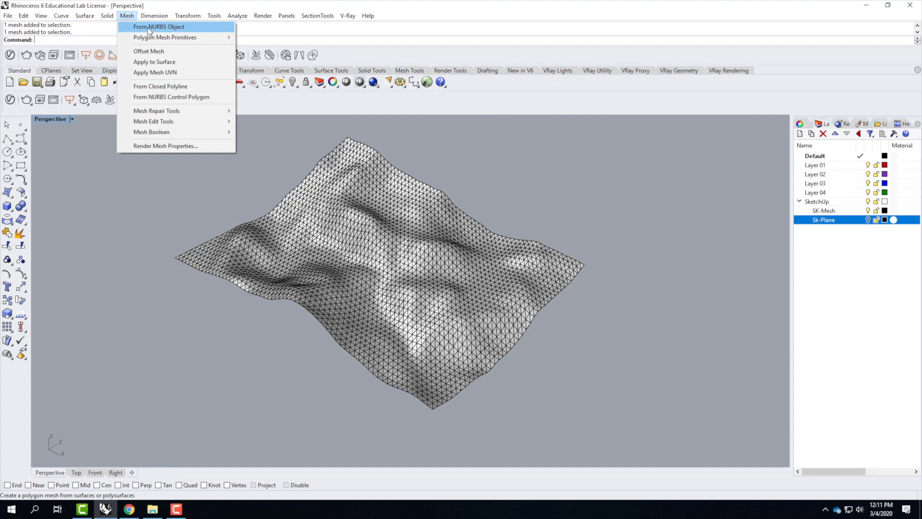
mouse_move(163, 112)
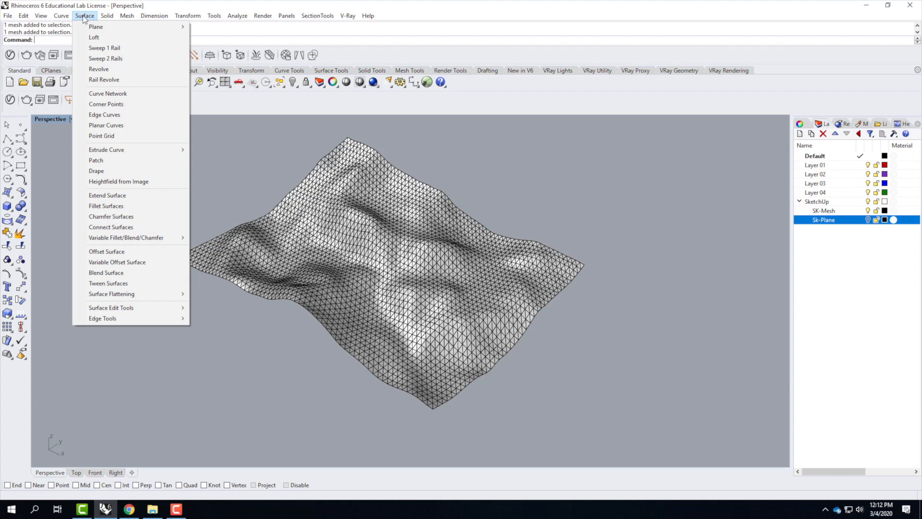
click(84, 16)
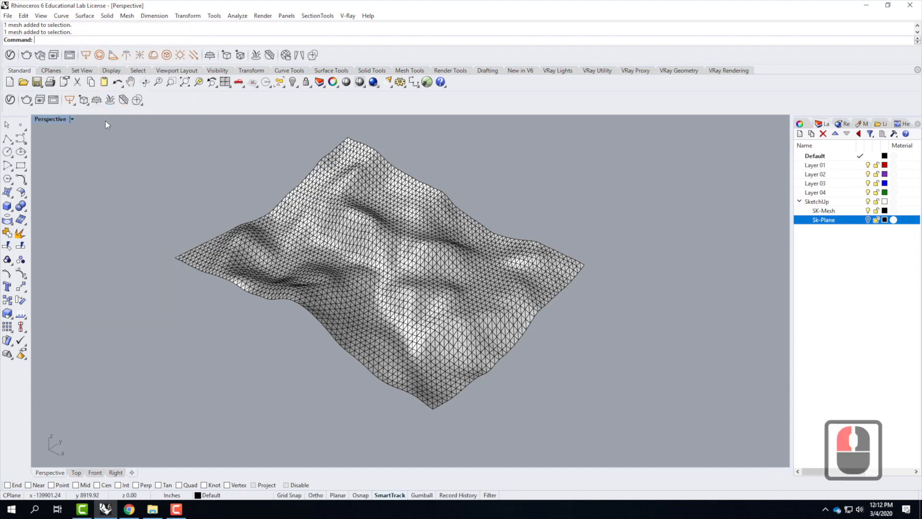
Convert the terrain relief mesh to a NURBS polysurface with MeshToNURB, keeping TrimTriangularFaces set to Yes
text(meshto)
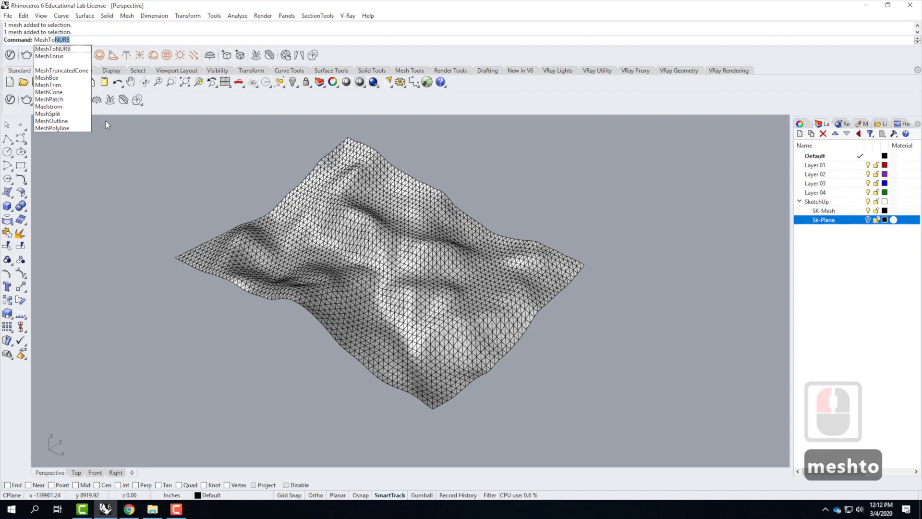
key(Return)
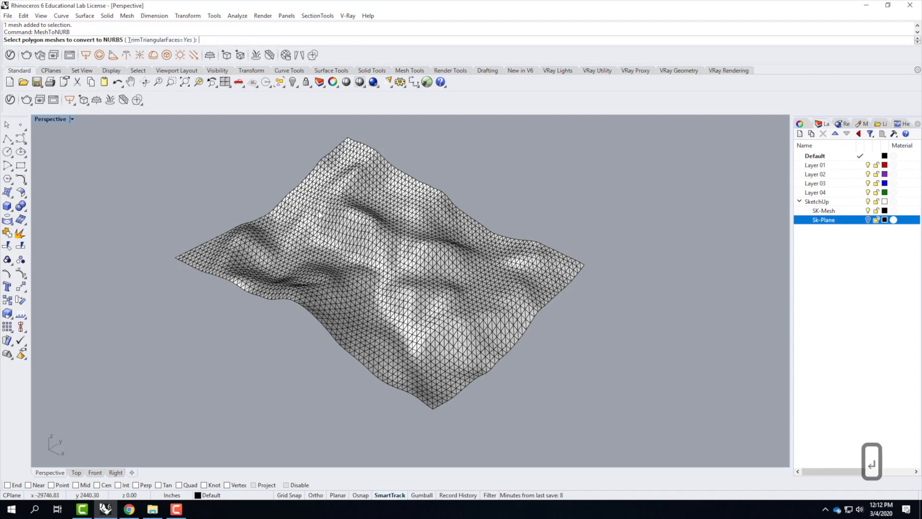
click(329, 196)
click(400, 260)
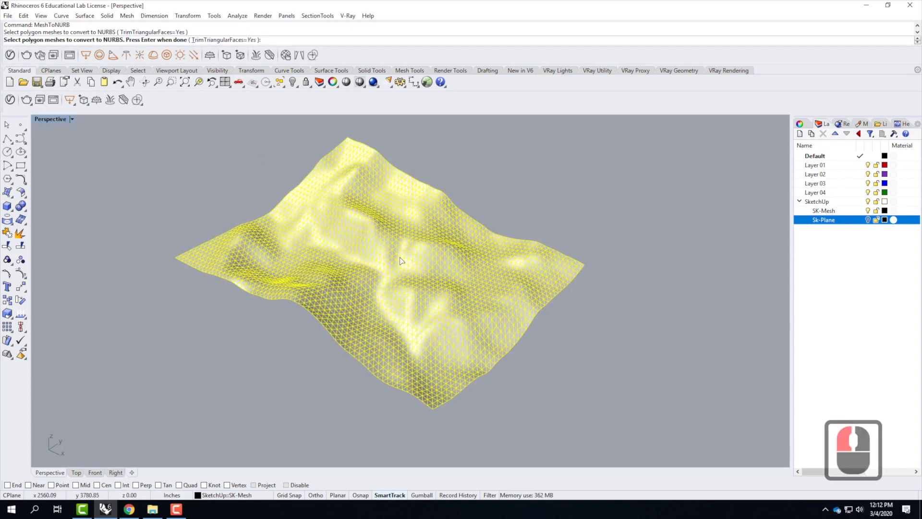
key(Return)
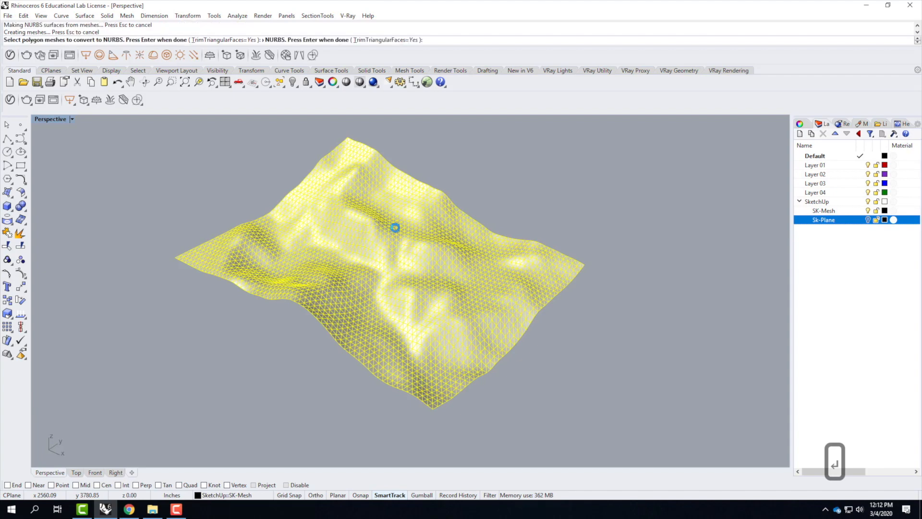
Move the converted NURBS polysurface off the original mesh so the two terrains lie side by side
click(387, 257)
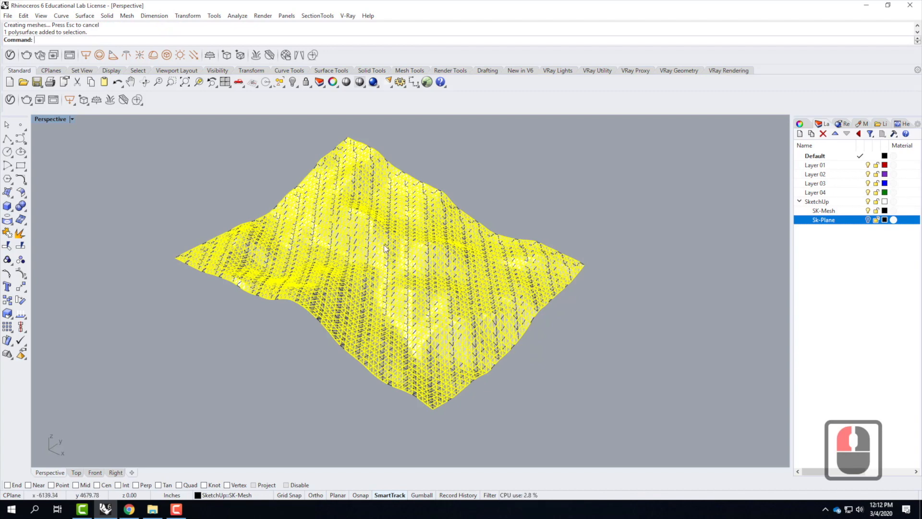
text(move)
key(Return)
click(435, 252)
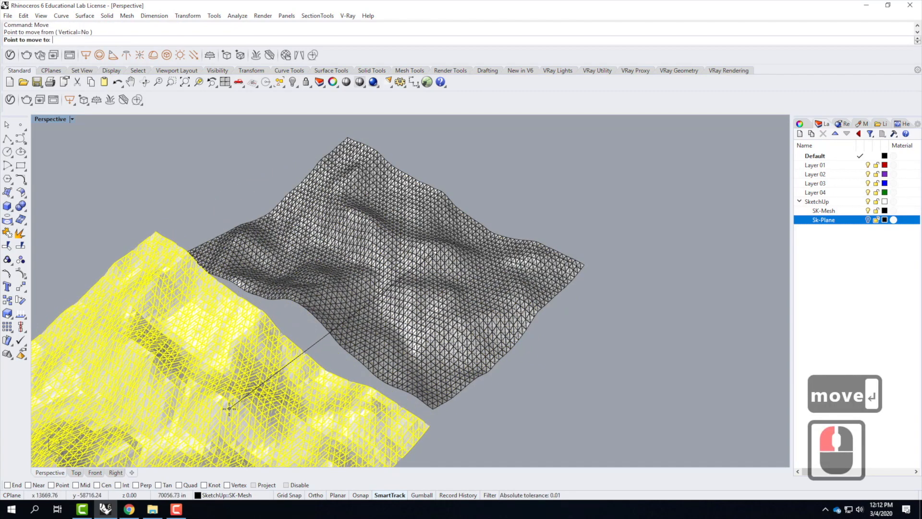
click(235, 394)
scroll(444, 215, down, 4)
key(Escape)
key(Escape)
scroll(447, 231, up, 5)
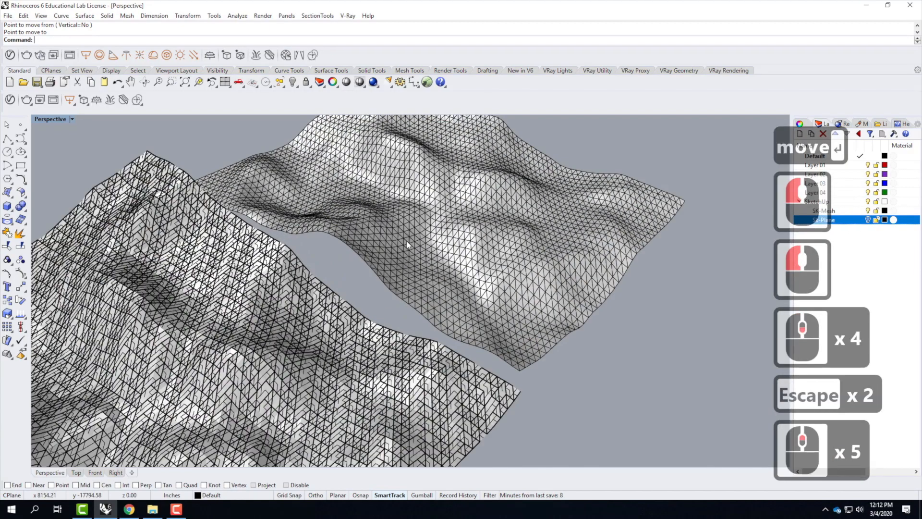
Compare the faces of the terrain mesh and the NURBS polysurface up close, and delete the polysurface
click(422, 290)
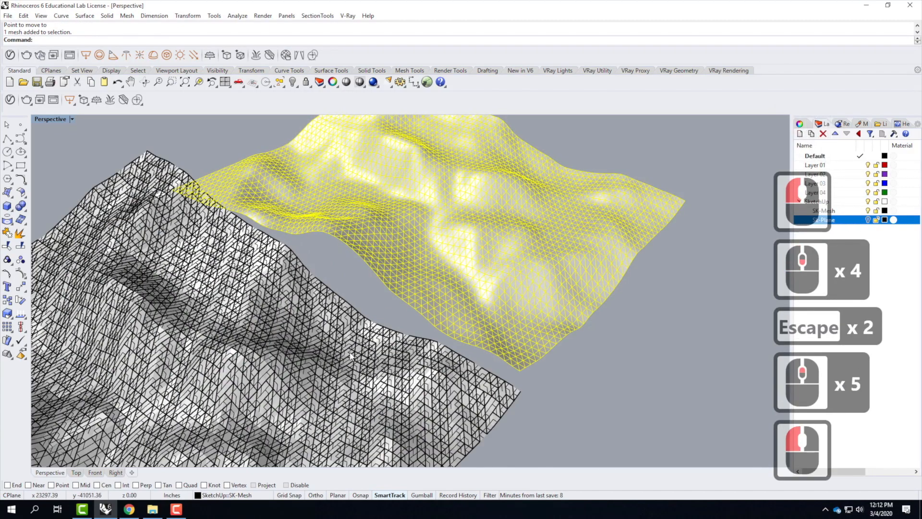
scroll(338, 339, up, 5)
scroll(338, 337, down, 2)
click(329, 303)
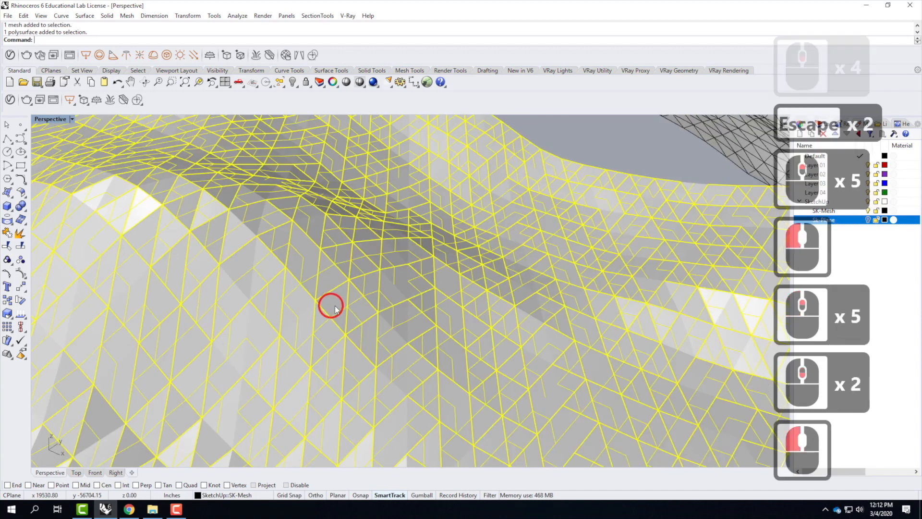
scroll(381, 252, up, 2)
scroll(338, 261, up, 2)
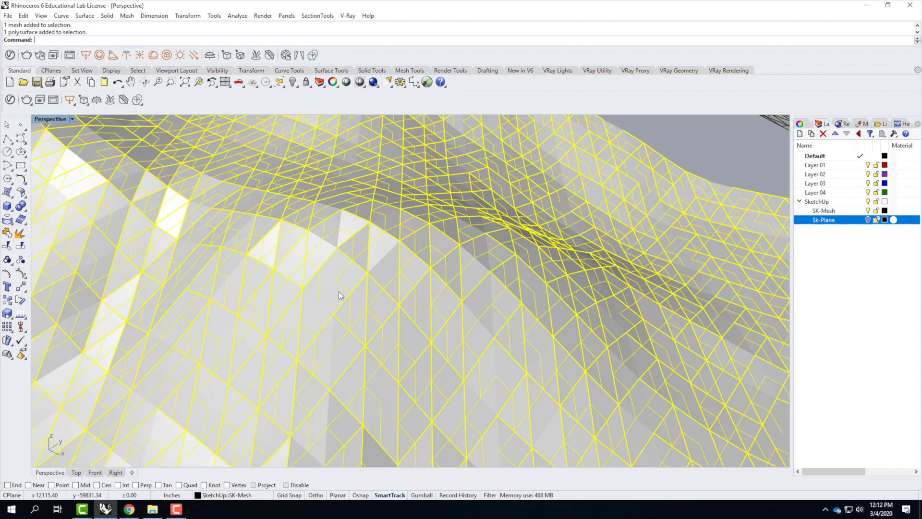
scroll(305, 295, down, 6)
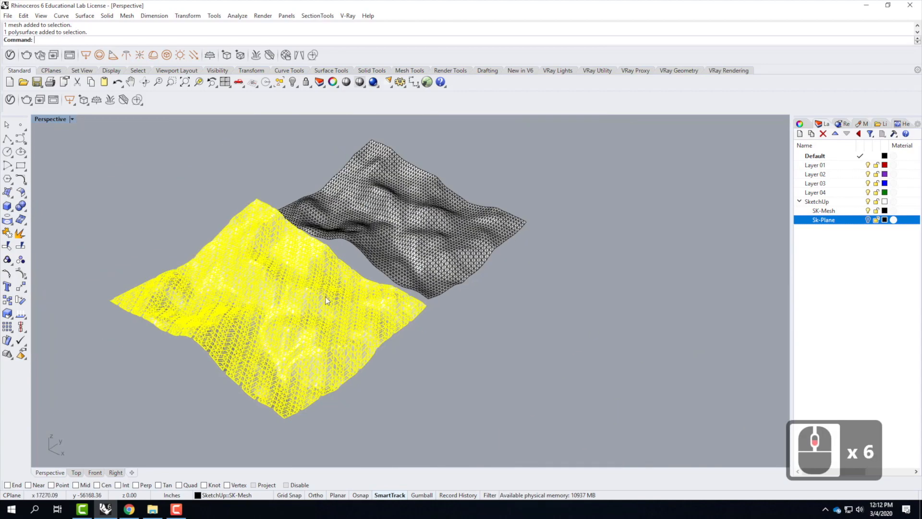
key(Delete)
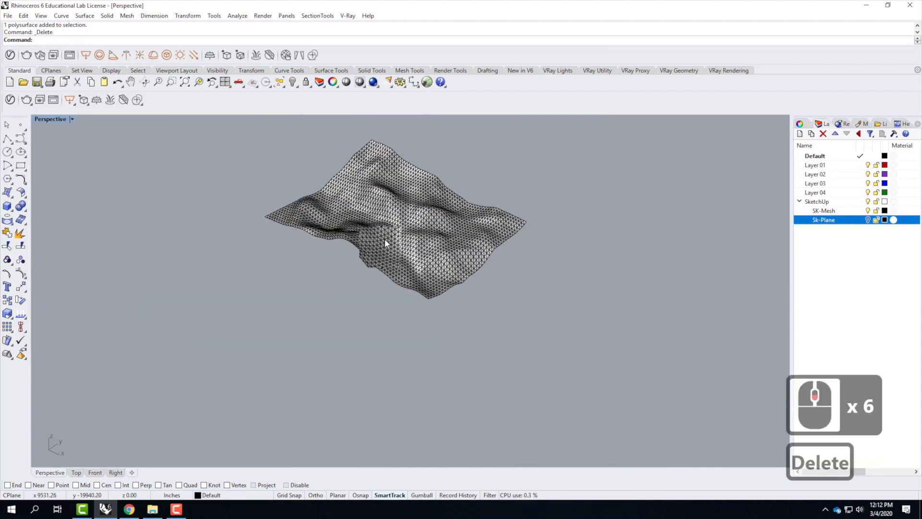
scroll(384, 238, up, 4)
click(361, 227)
right_drag(280, 259, 189, 295)
scroll(243, 308, down, 3)
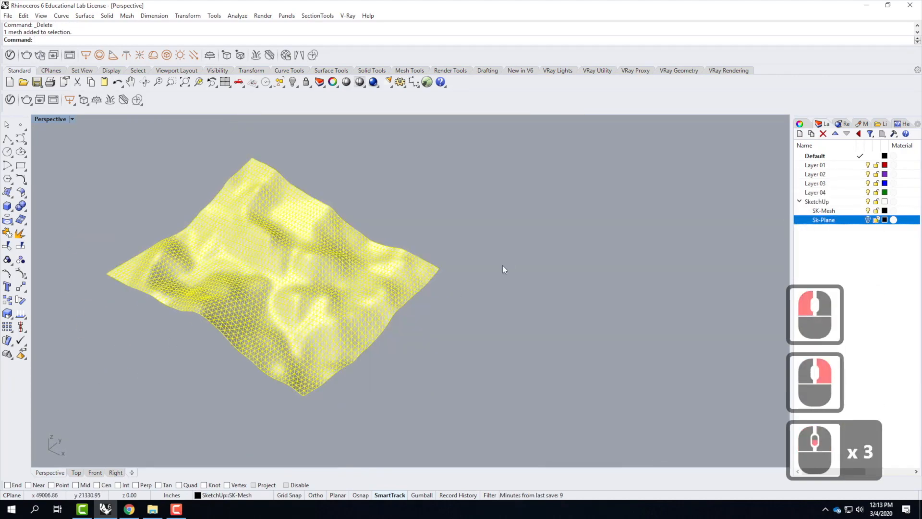
Rename Layer 01 as Contour X
click(813, 166)
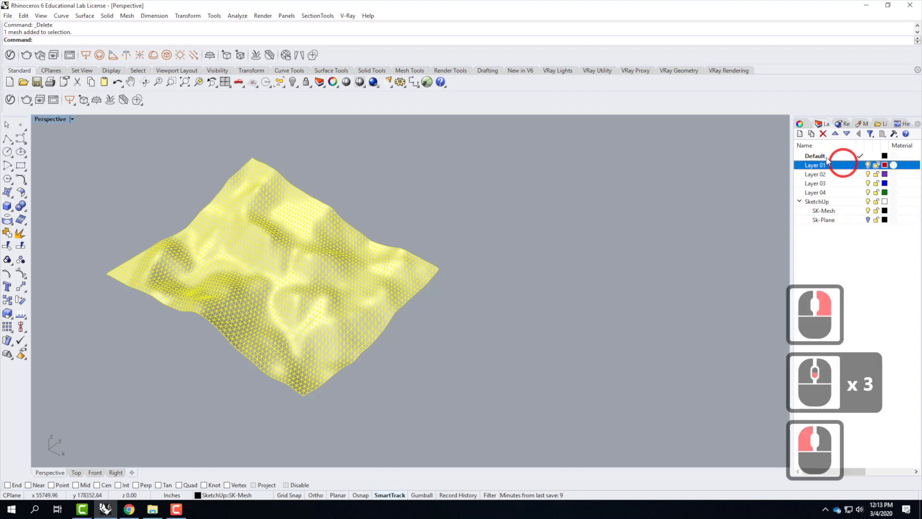
click(813, 165)
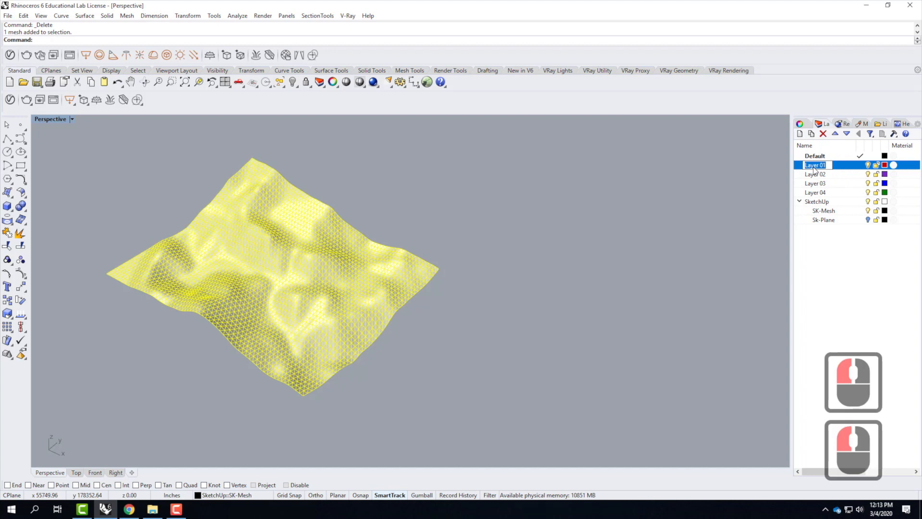
text(Contour)
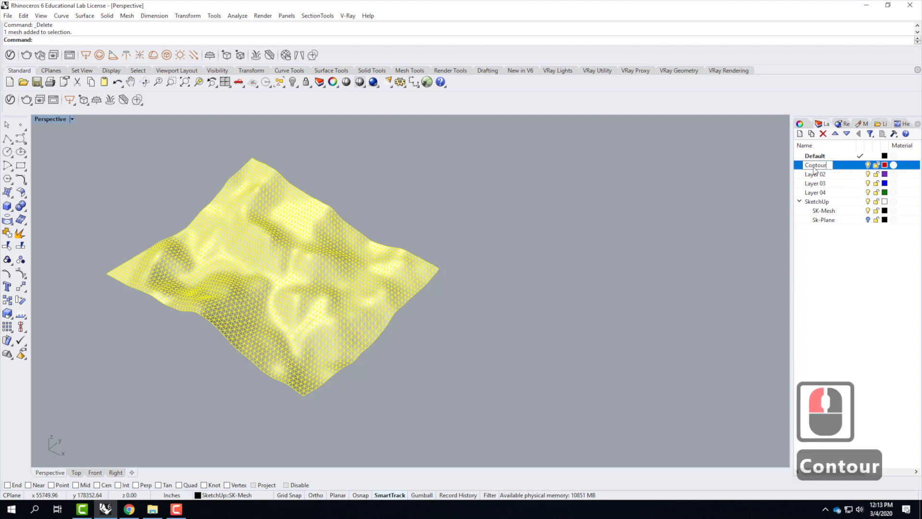
text( X)
key(Return)
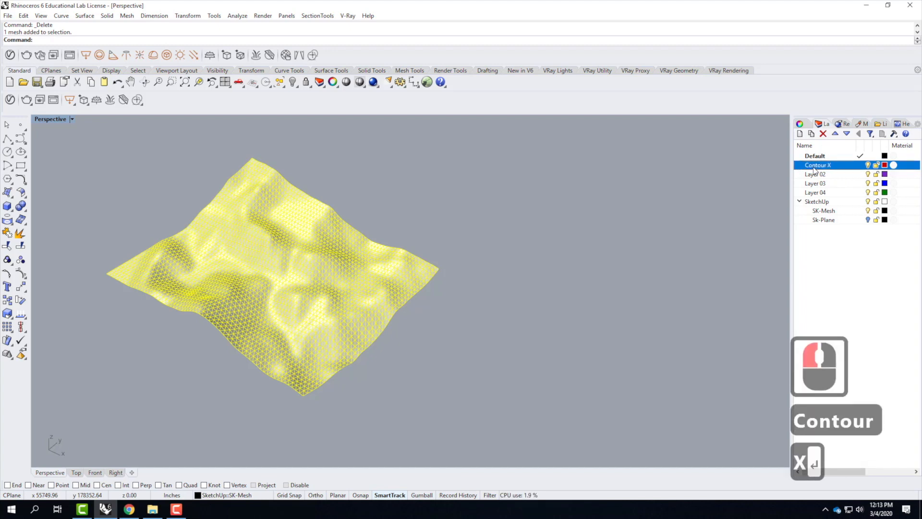
Rename Layer 02 as Contour Y
click(819, 173)
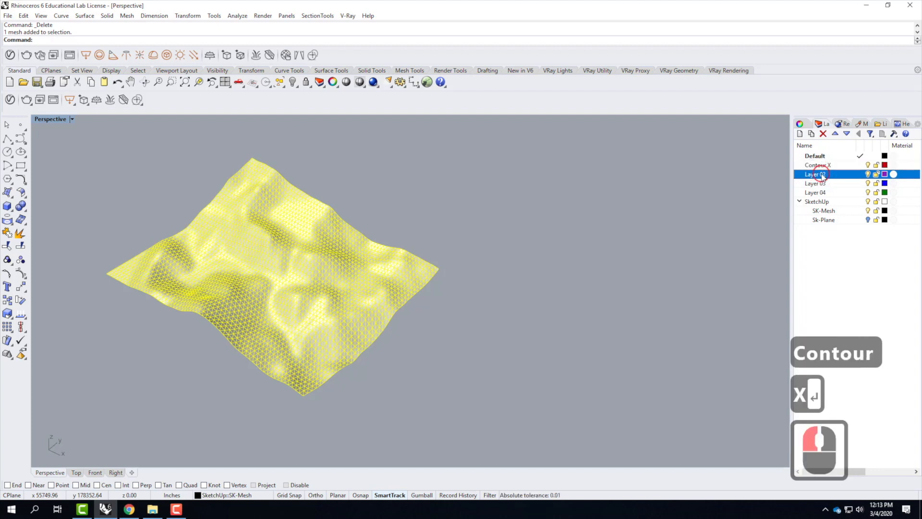
click(825, 175)
text(Contour)
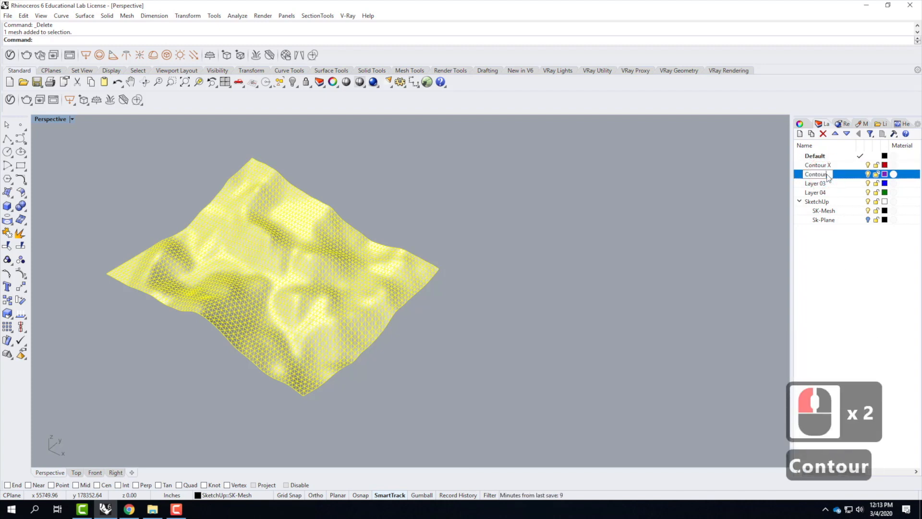
key(BackSpace)
text(r Y)
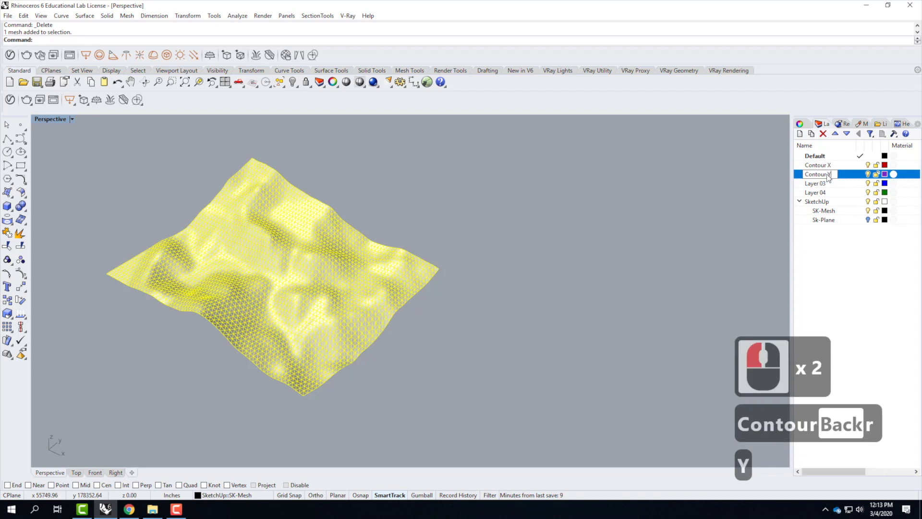
key(Return)
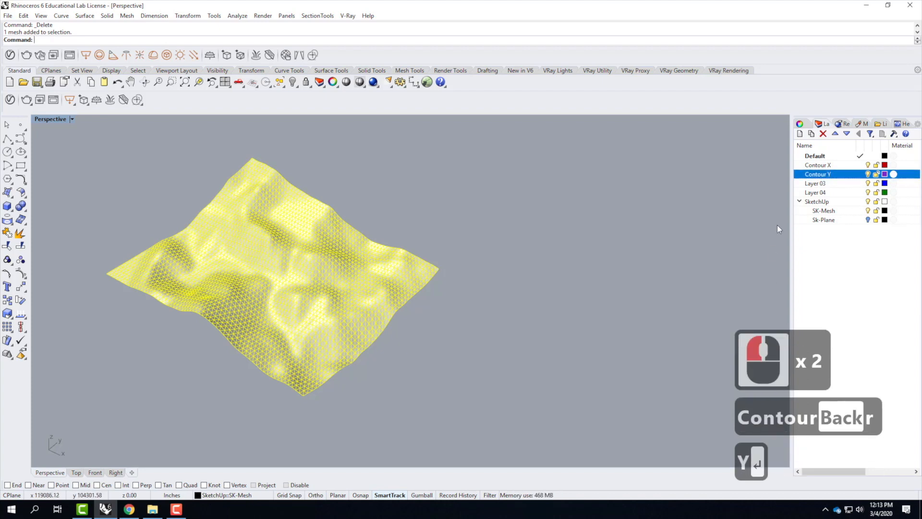
Make Contour X the current layer and clear the selection of the terrain mesh
click(846, 166)
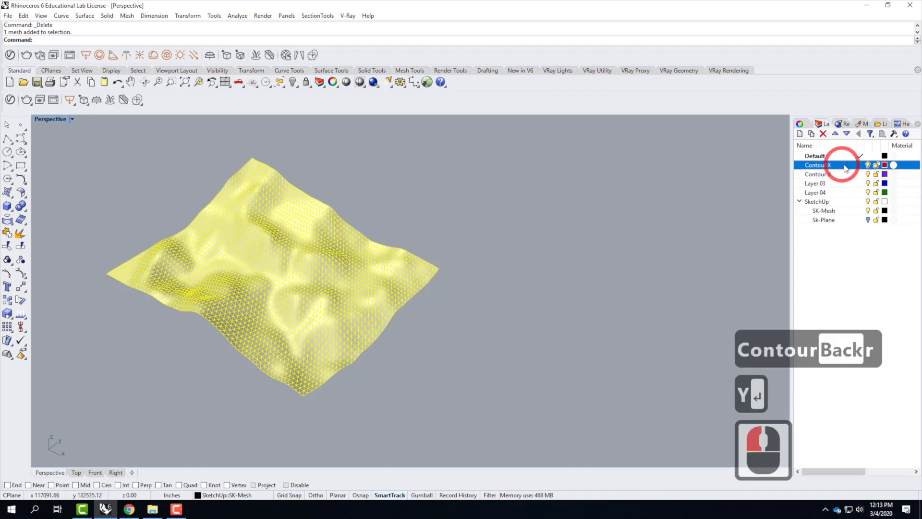
double_click(846, 167)
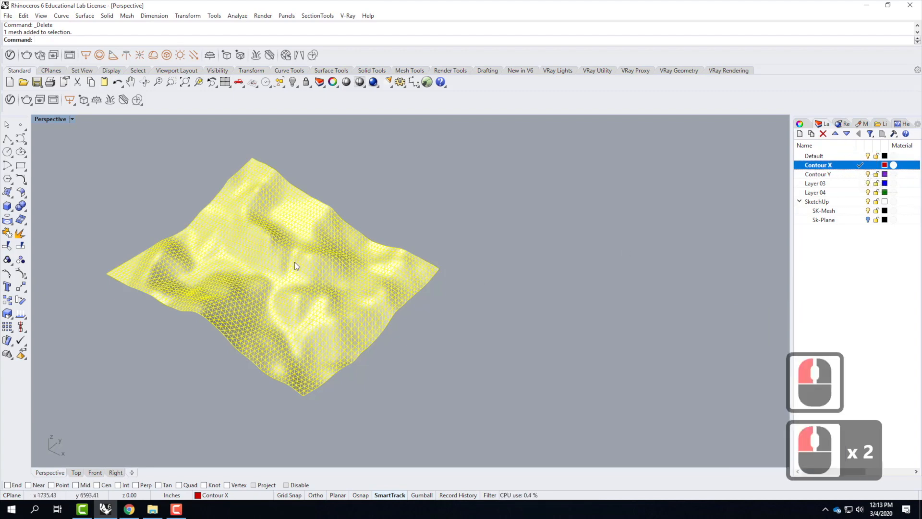
click(254, 294)
click(254, 297)
click(463, 226)
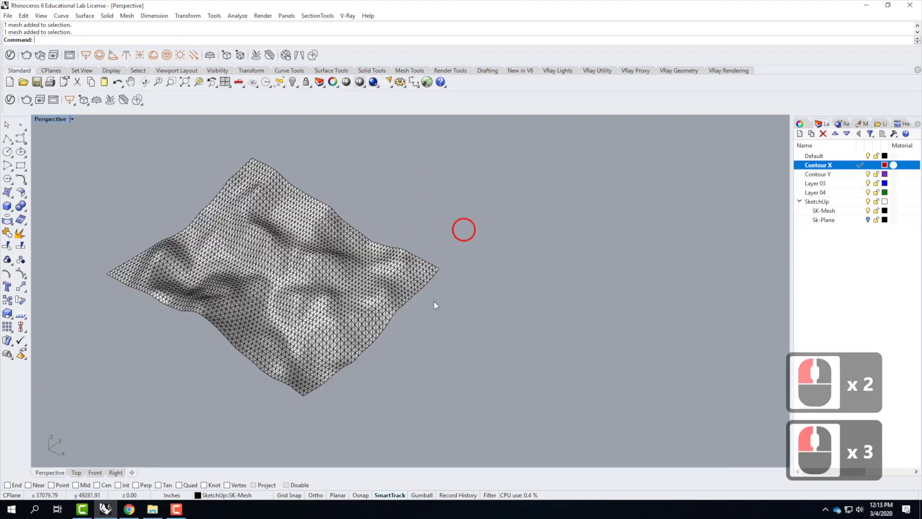
click(302, 354)
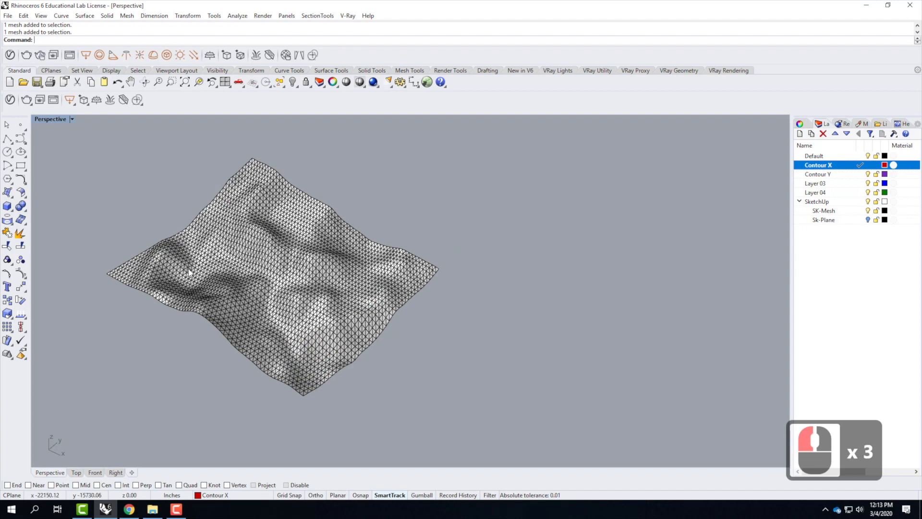
Start the Contour command and choose the terrain mesh as the object to contour
click(64, 16)
click(89, 328)
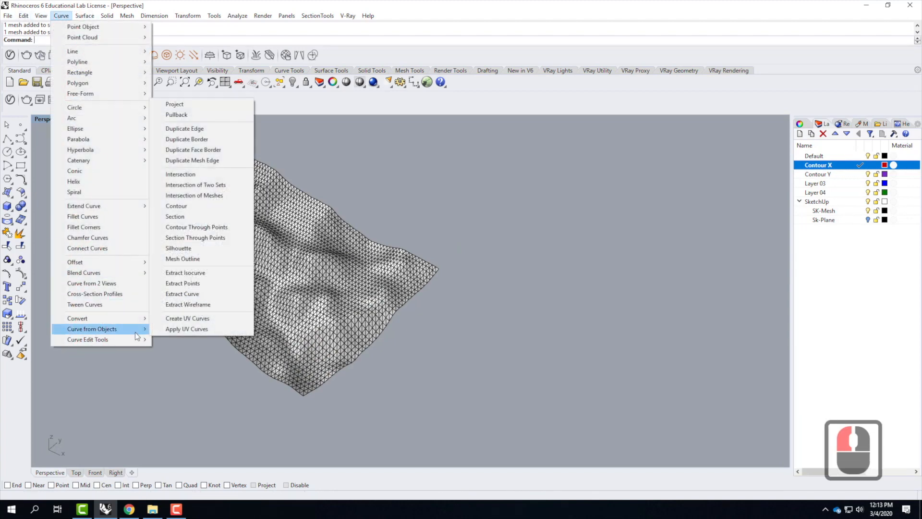
click(213, 207)
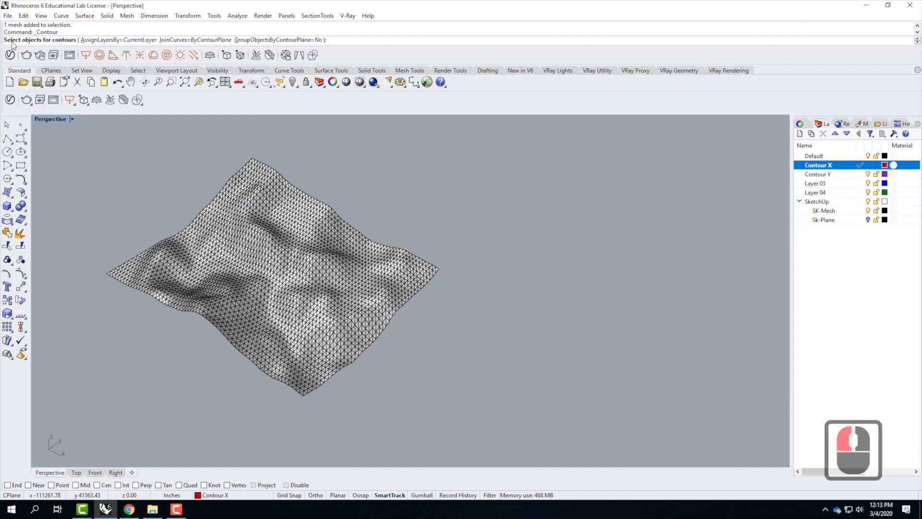
click(317, 298)
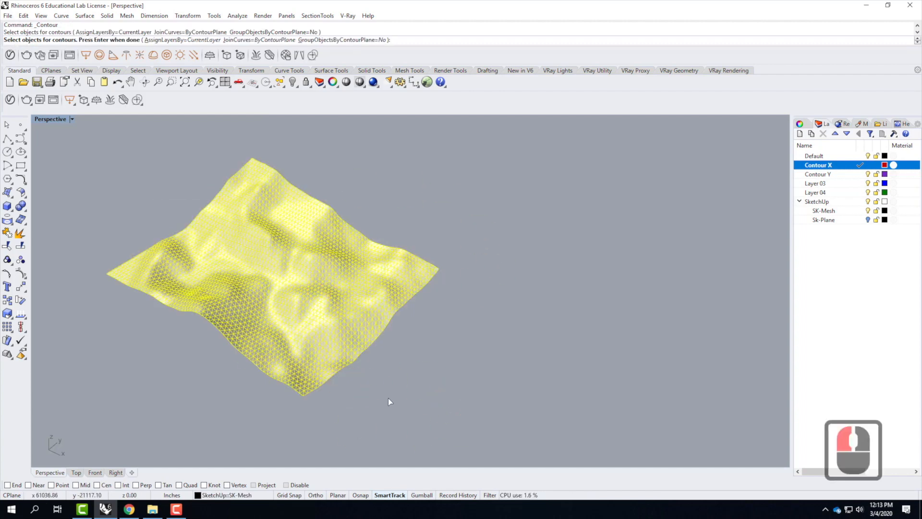
key(Return)
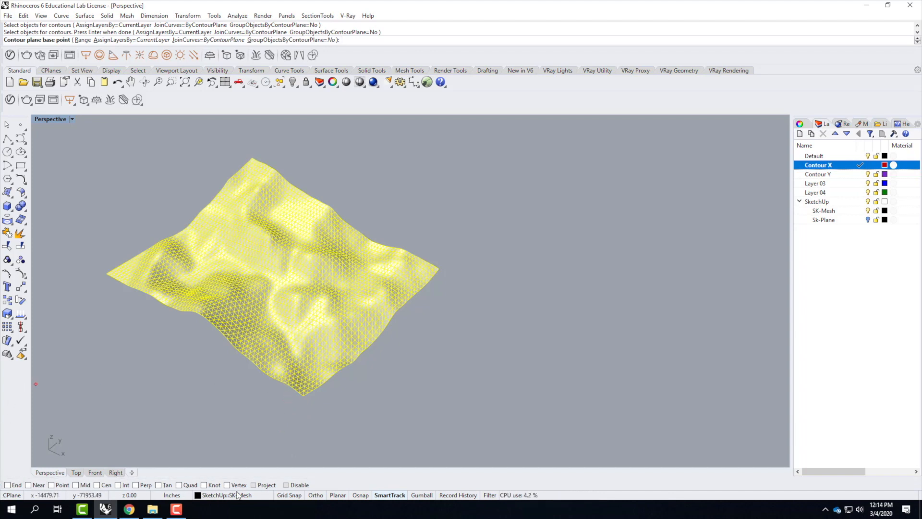
Enable the End and Vertex object snaps and place the contour plane base point on the mesh's nearest corner
click(8, 485)
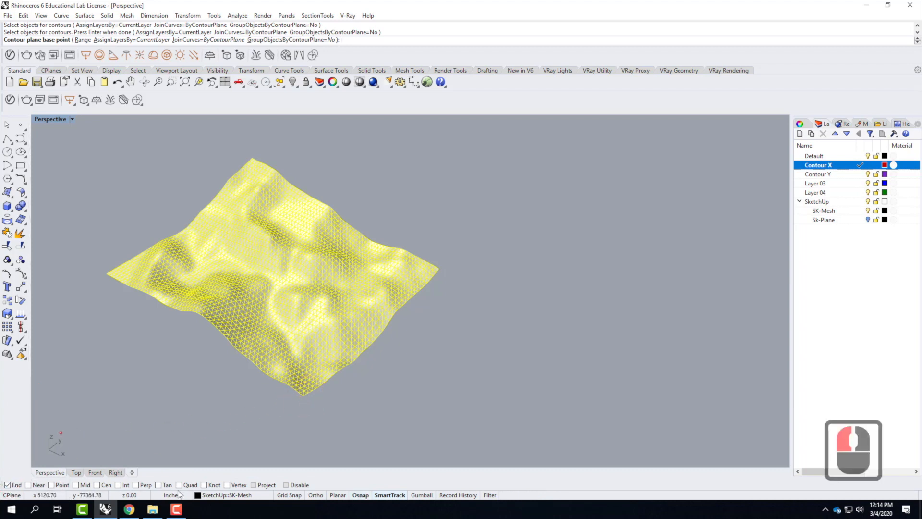
click(226, 485)
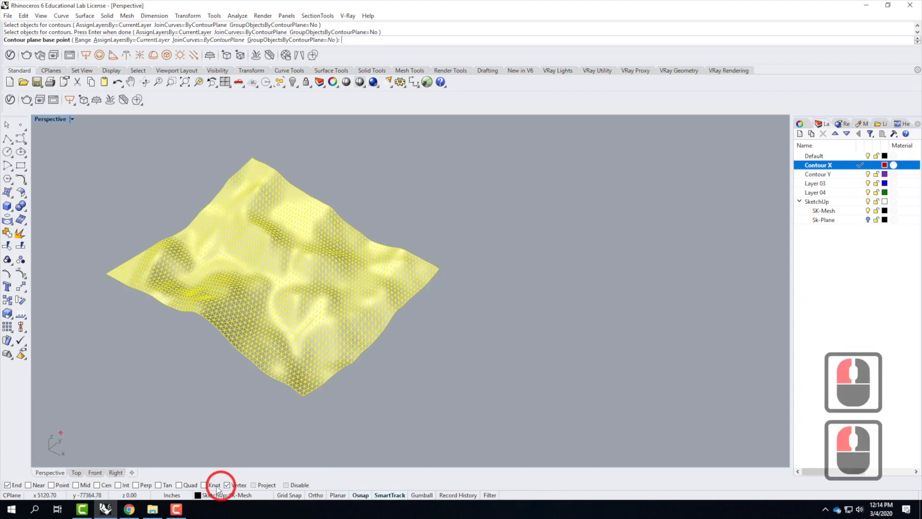
click(204, 485)
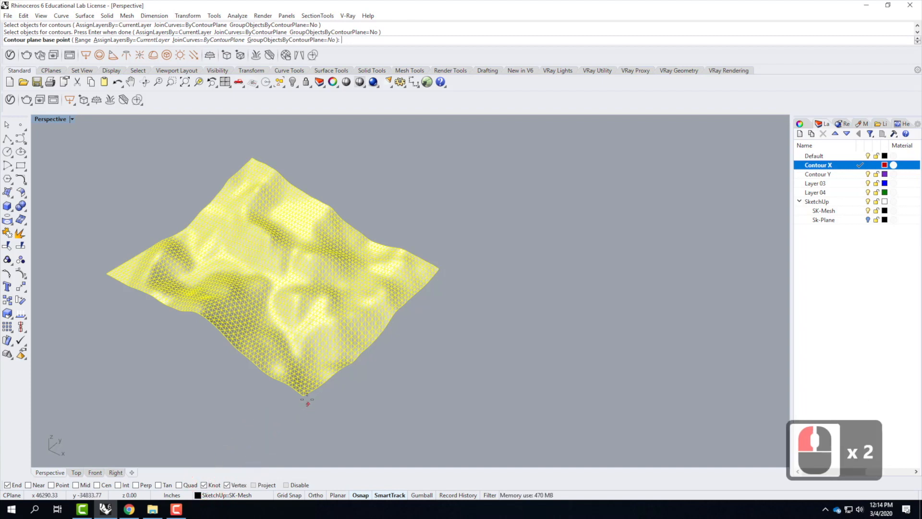
click(204, 485)
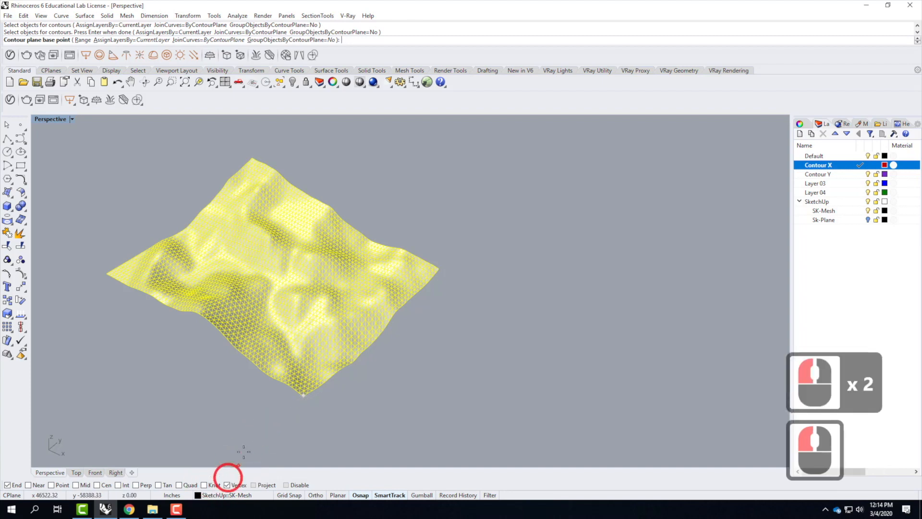
click(304, 395)
With Ortho on, set the contour direction along the mesh edge in Y and generate contours spaced 100' apart
scroll(303, 438, up, 3)
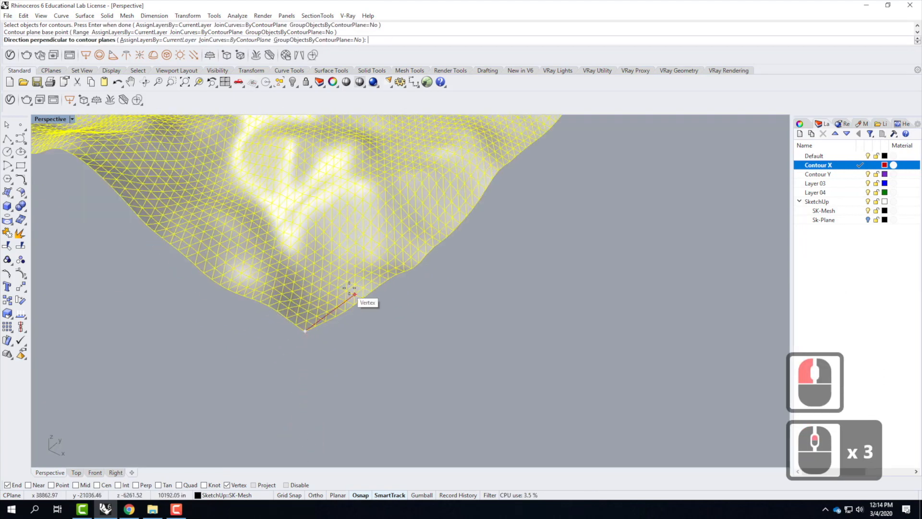
scroll(243, 380, down, 5)
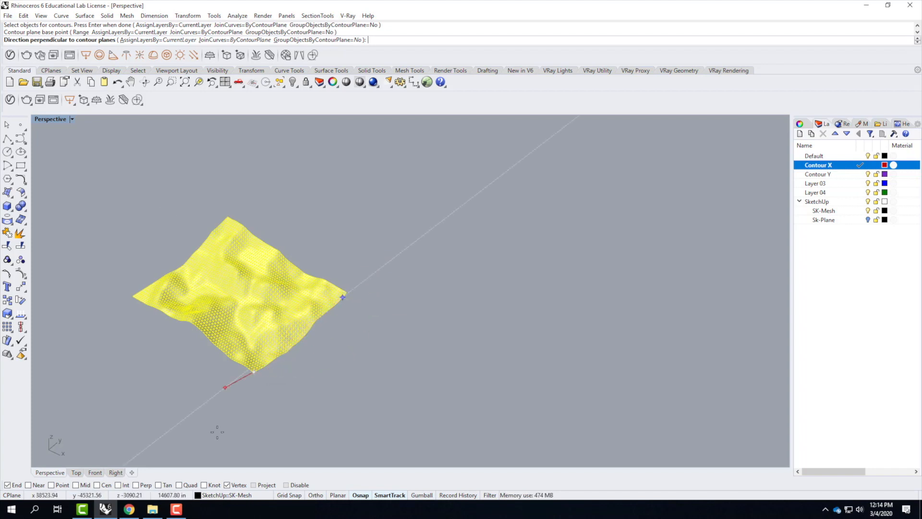
click(316, 495)
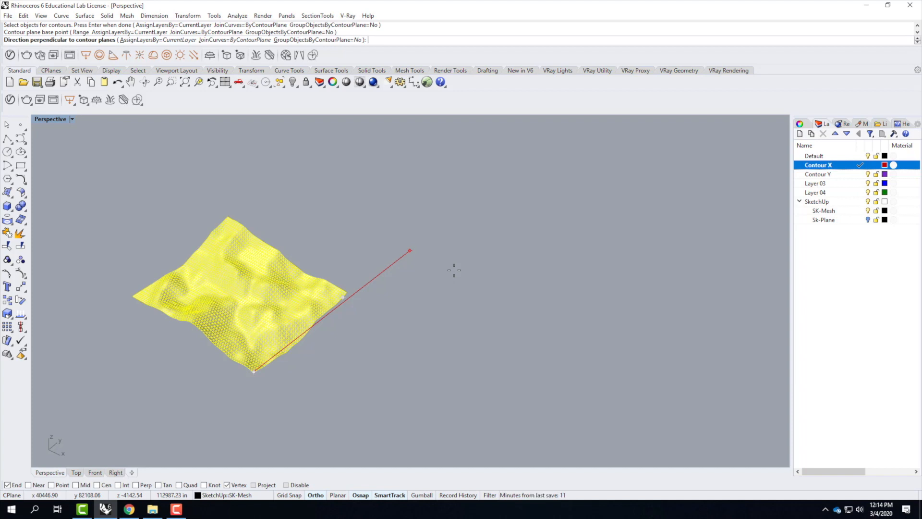
click(475, 252)
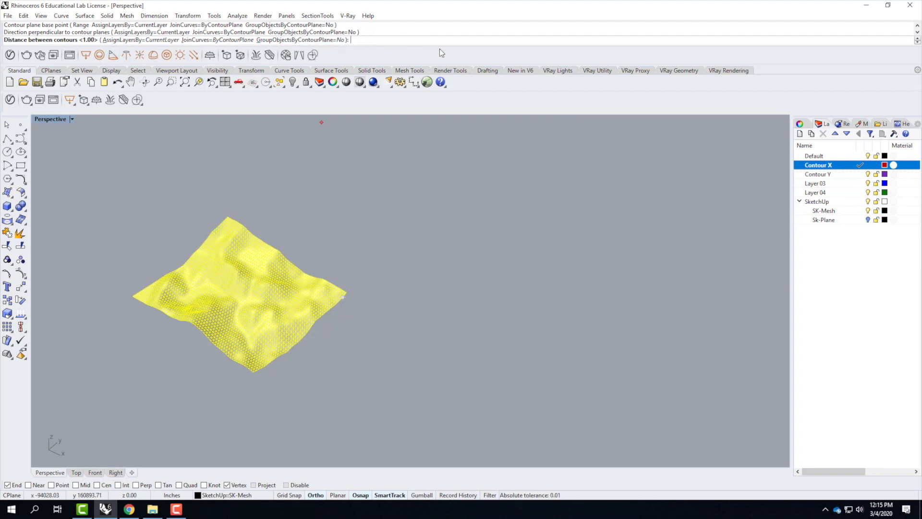
text(100')
key(Return)
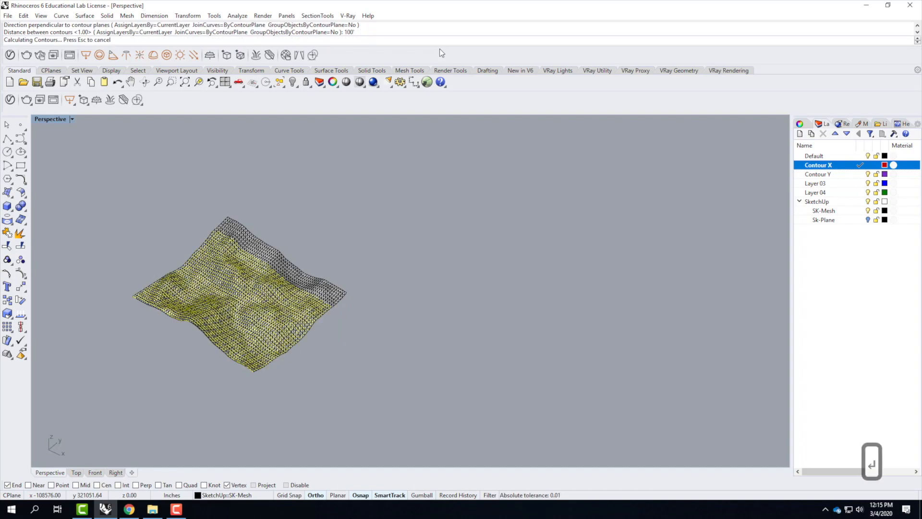
Examine up close how the new contour curves run across the terrain mesh faces
scroll(324, 335, up, 5)
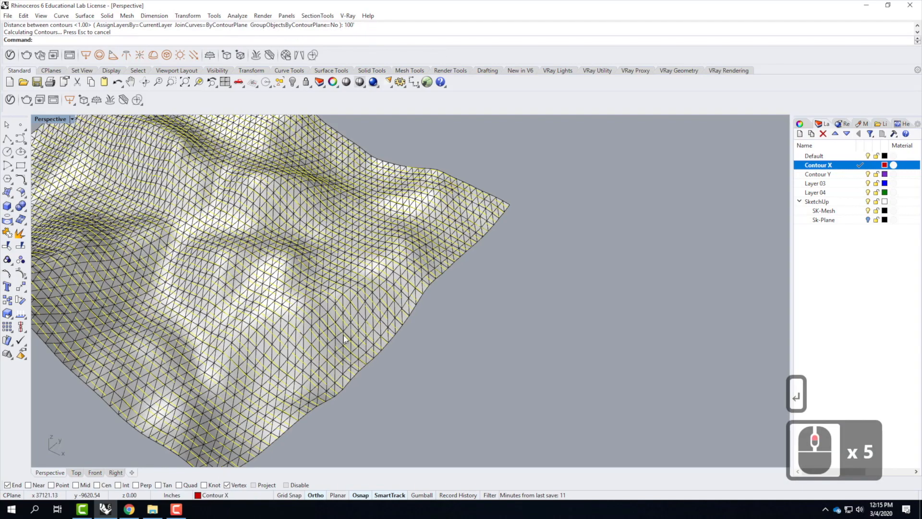
right_drag(310, 328, 391, 331)
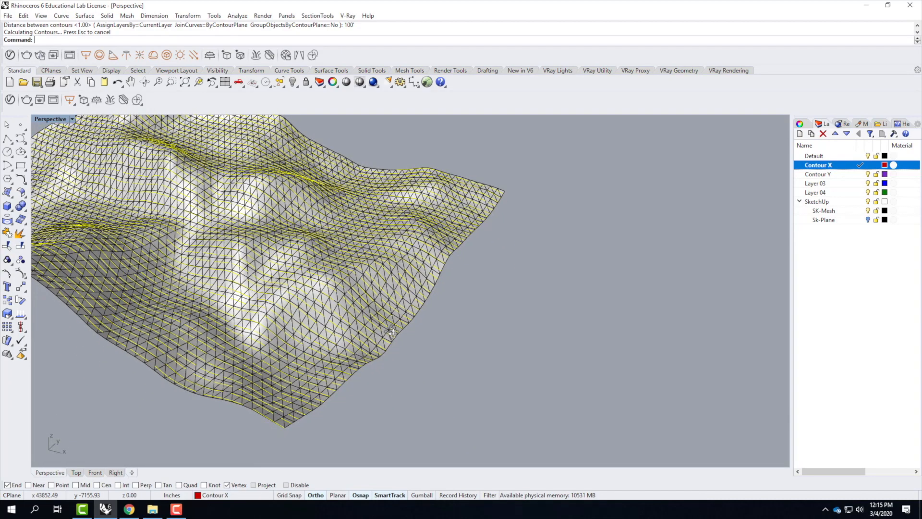
right_drag(425, 270, 350, 252)
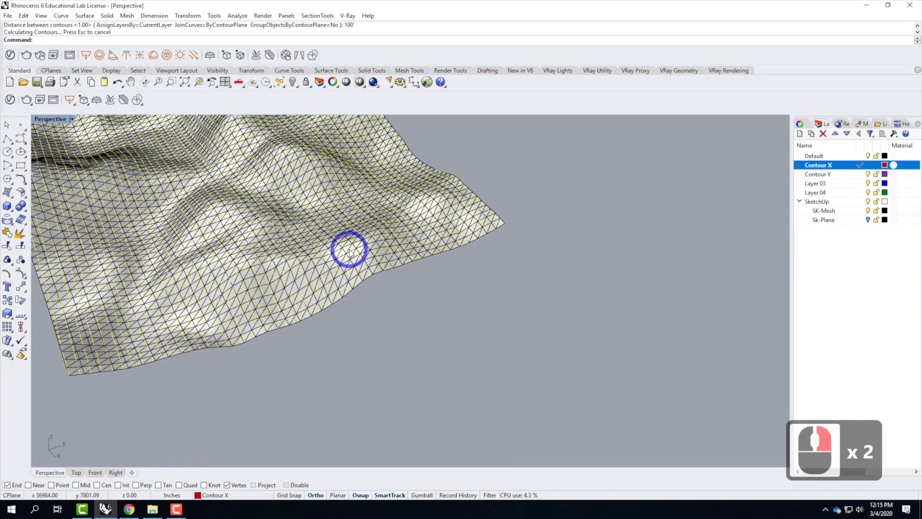
scroll(349, 250, up, 4)
right_drag(401, 269, 374, 265)
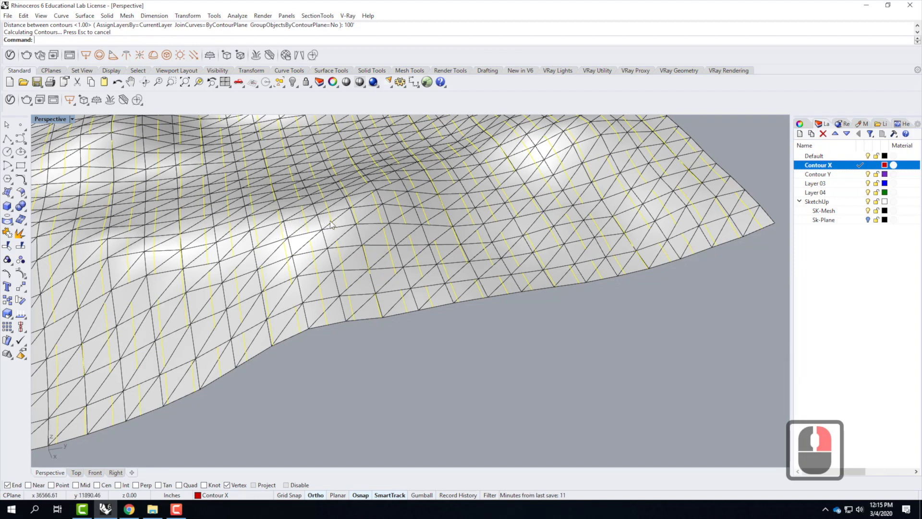
scroll(457, 294, down, 2)
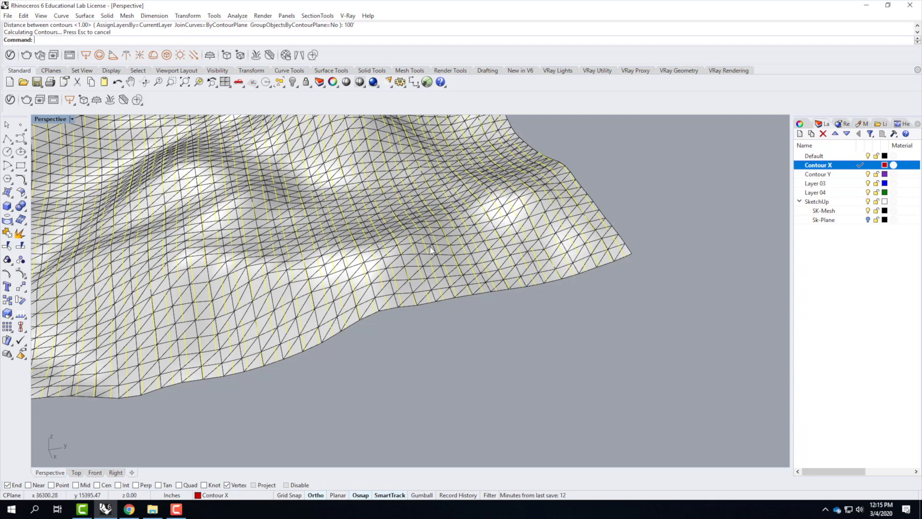
scroll(339, 209, down, 3)
mouse_move(339, 210)
right_down()
mouse_move(401, 289)
mouse_move(334, 221)
right_up()
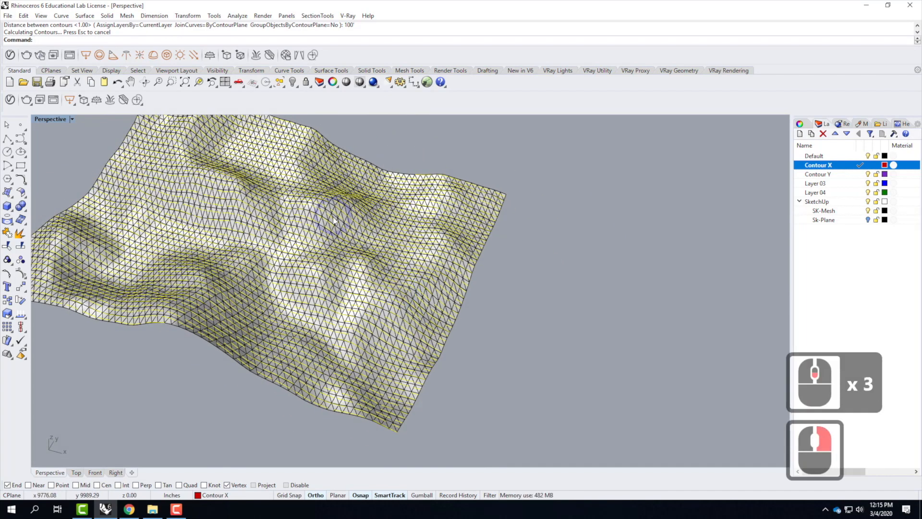
Make Contour Y the current layer, clear the selection, and start the Contour command on the terrain mesh
click(860, 174)
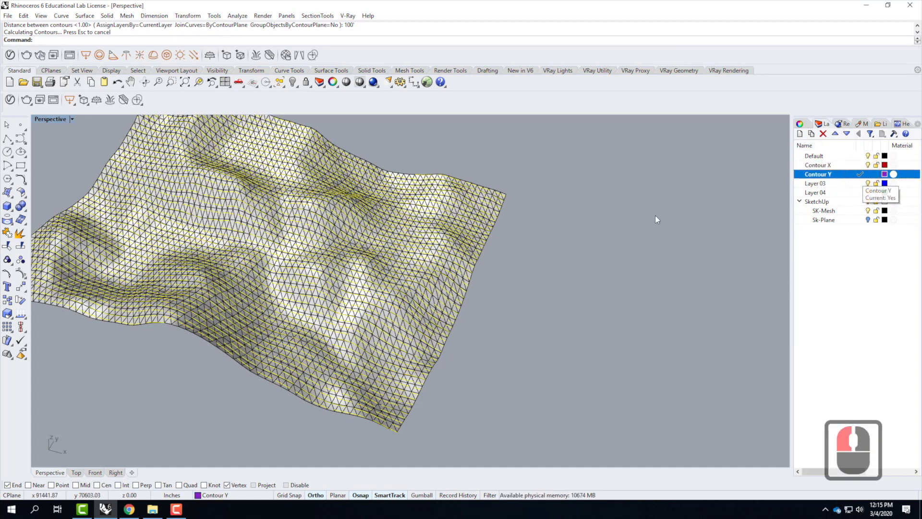
click(545, 276)
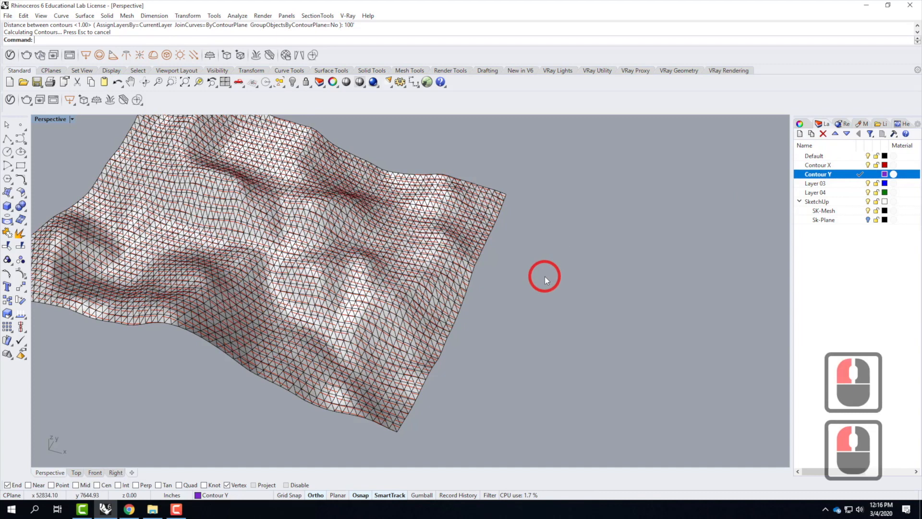
click(62, 16)
click(114, 328)
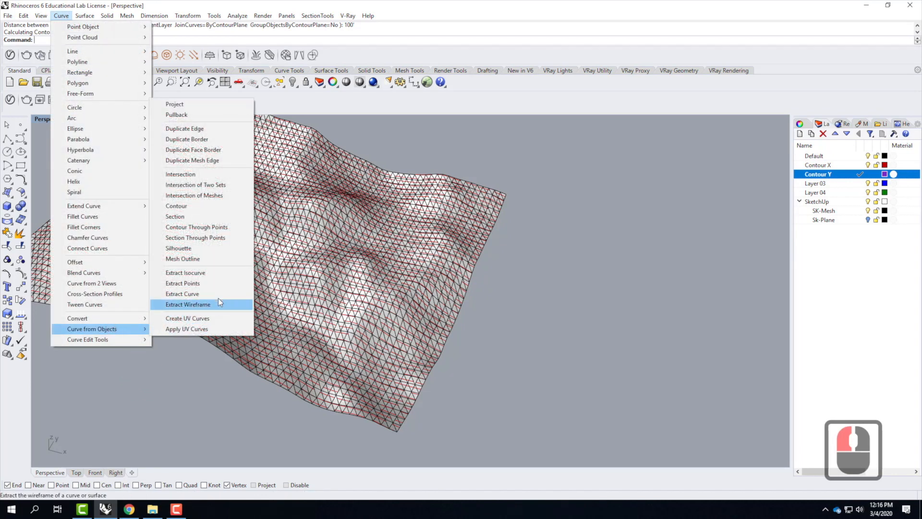
click(212, 206)
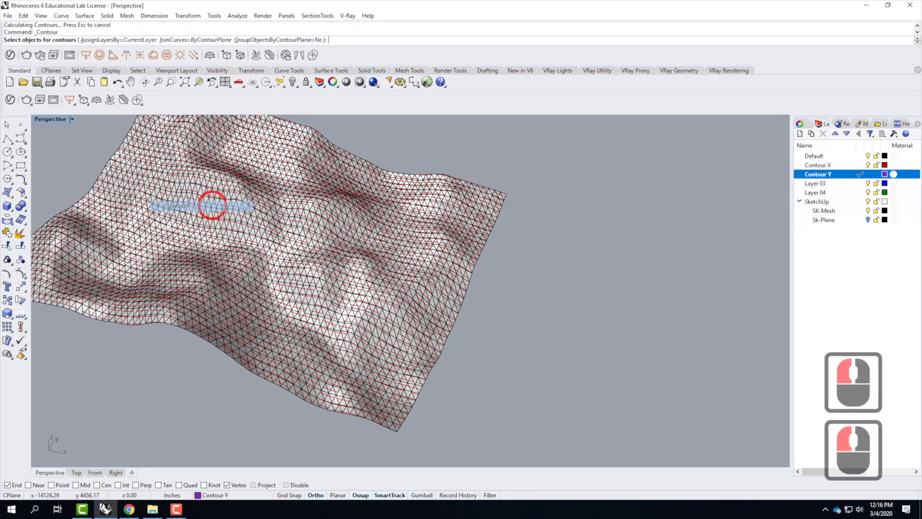
scroll(399, 430, up, 4)
click(367, 404)
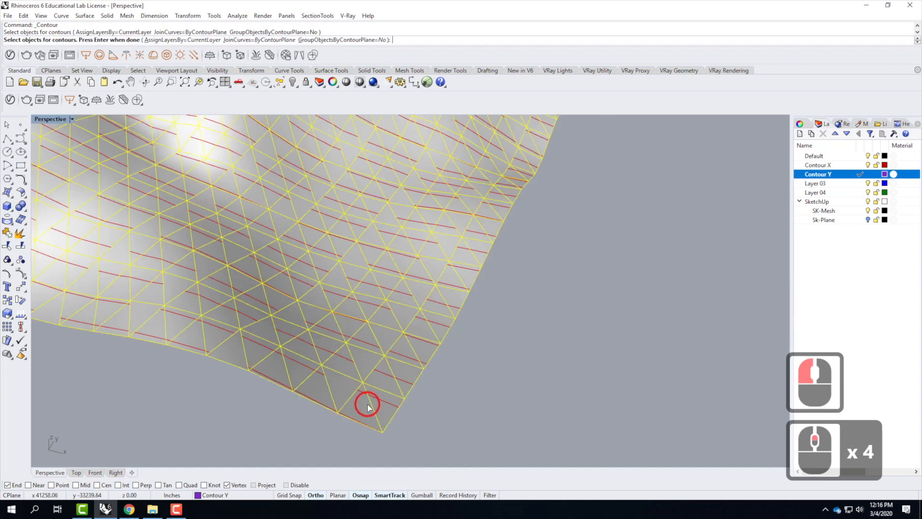
click(367, 406)
key(Return)
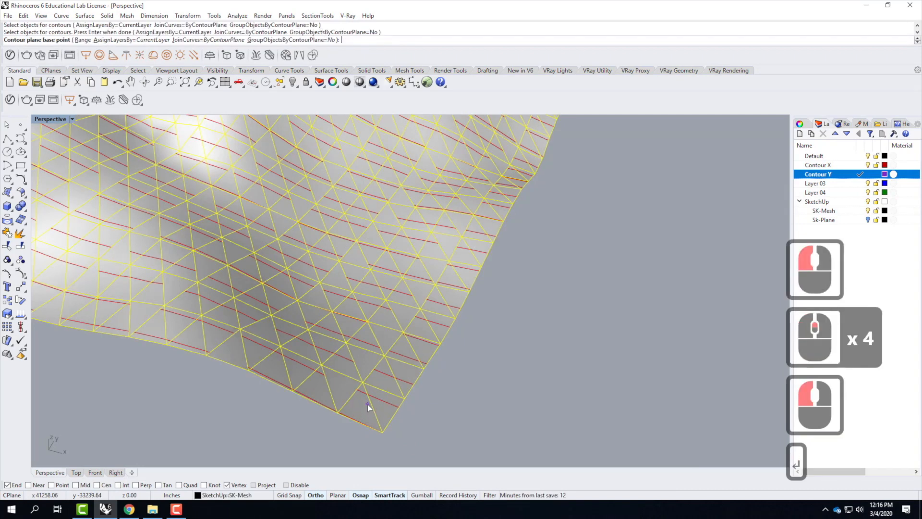
Generate contours 100' apart from the mesh's nearest corner, with the direction along the edge in negative X
click(383, 432)
scroll(513, 394, down, 8)
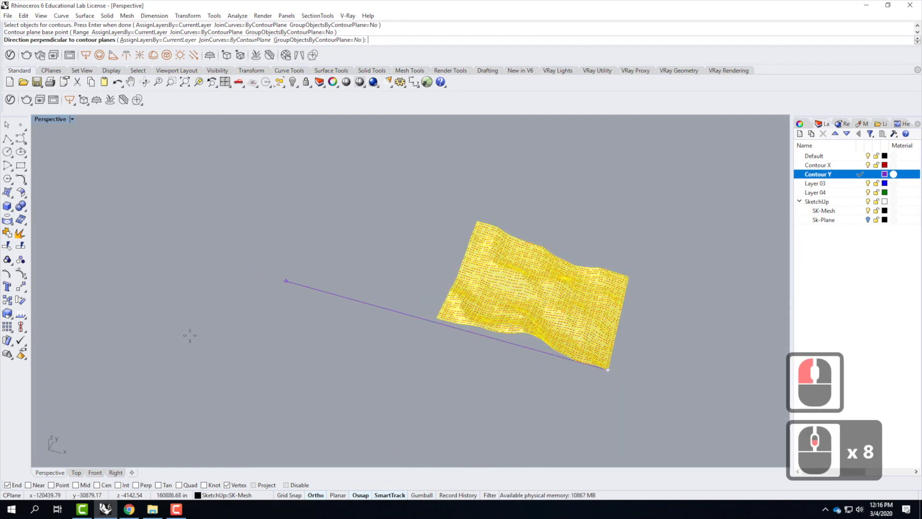
click(141, 291)
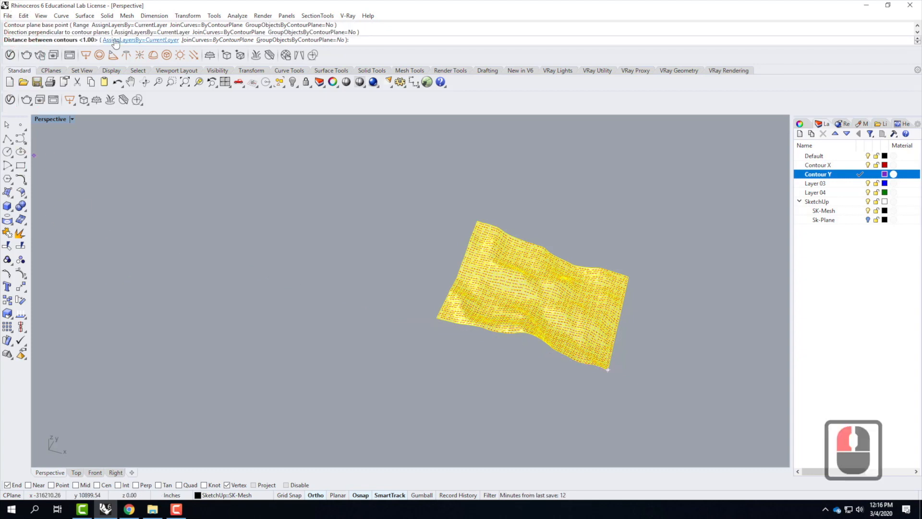
text(100')
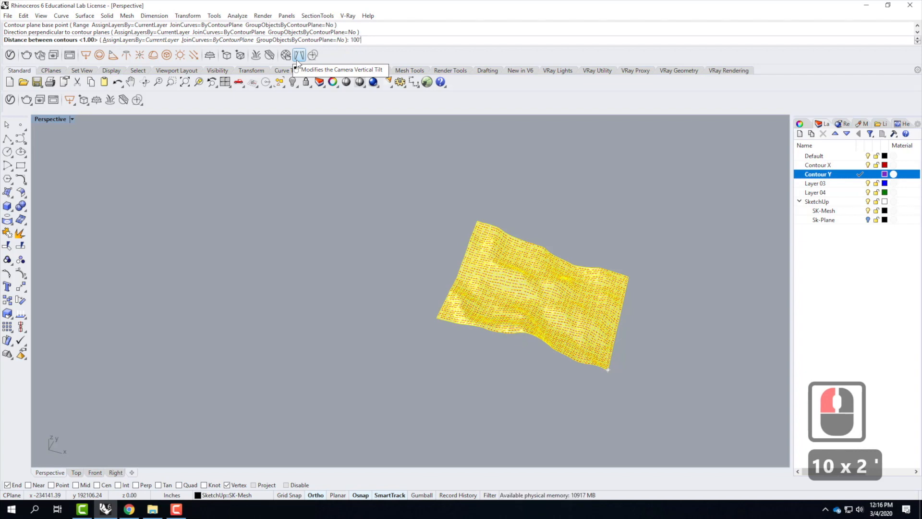
key(Return)
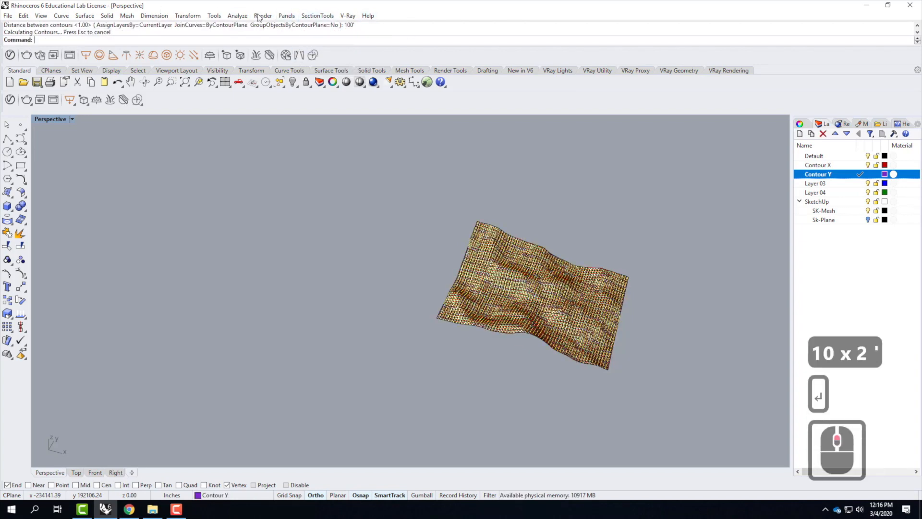
Hide the SketchUp layer with its sublayers so the contour curves can be viewed on their own
scroll(658, 330, up, 6)
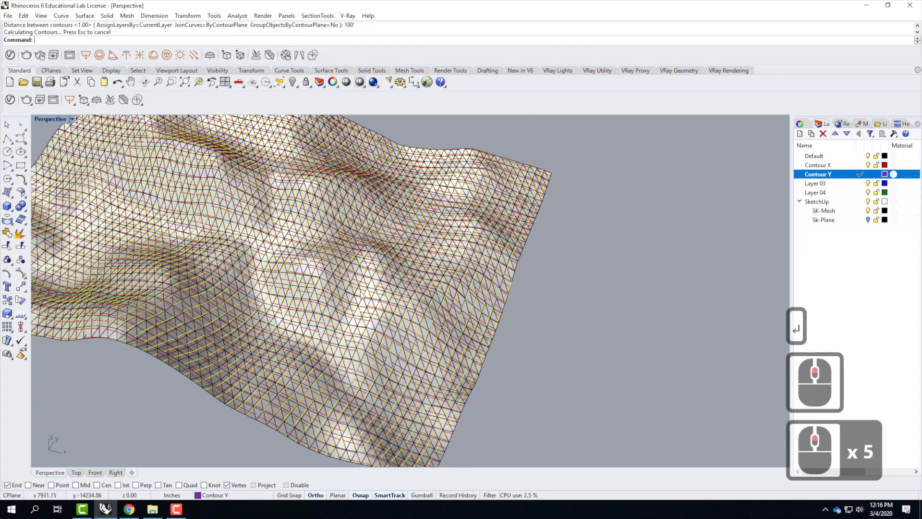
click(869, 202)
click(703, 247)
scroll(560, 239, down, 2)
middle_drag(560, 238, 590, 234)
right_drag(590, 234, 502, 225)
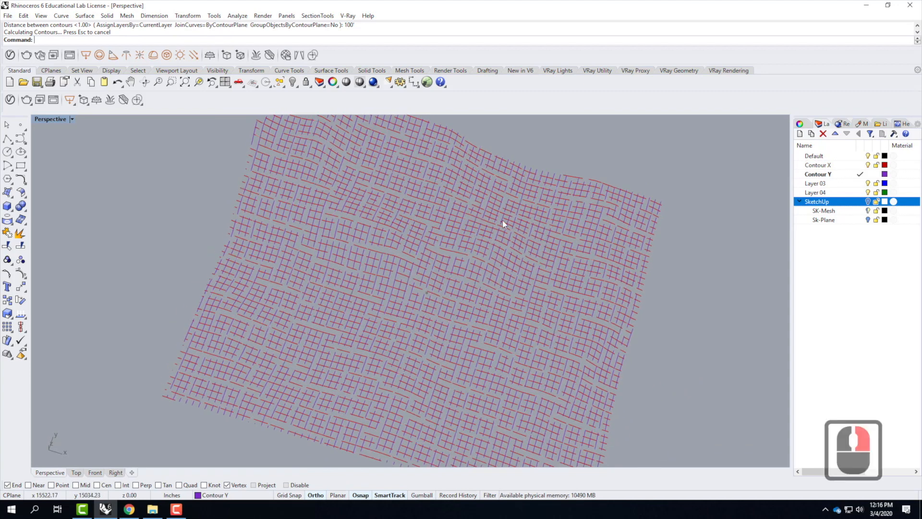
Turn off GPU Tessellation in Rhino's OpenGL view options and apply the change so the contour curves display without gaps
click(348, 15)
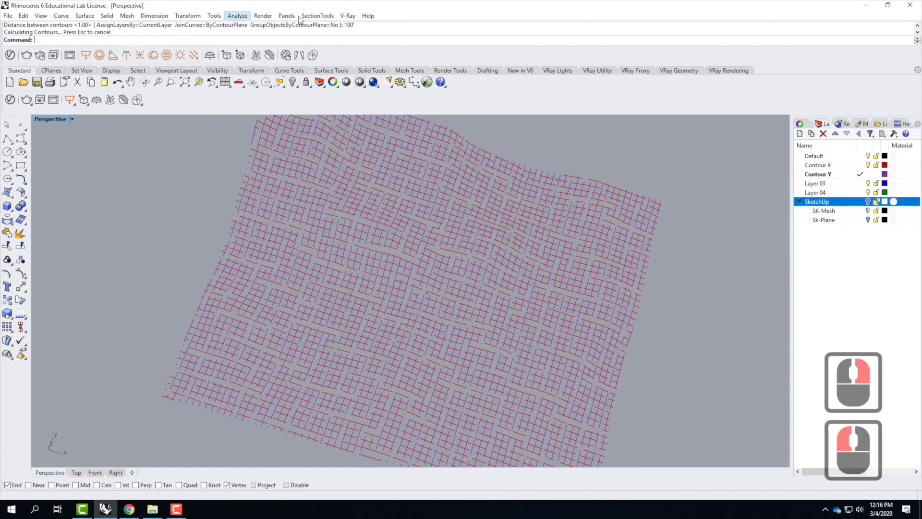
click(263, 15)
mouse_move(216, 17)
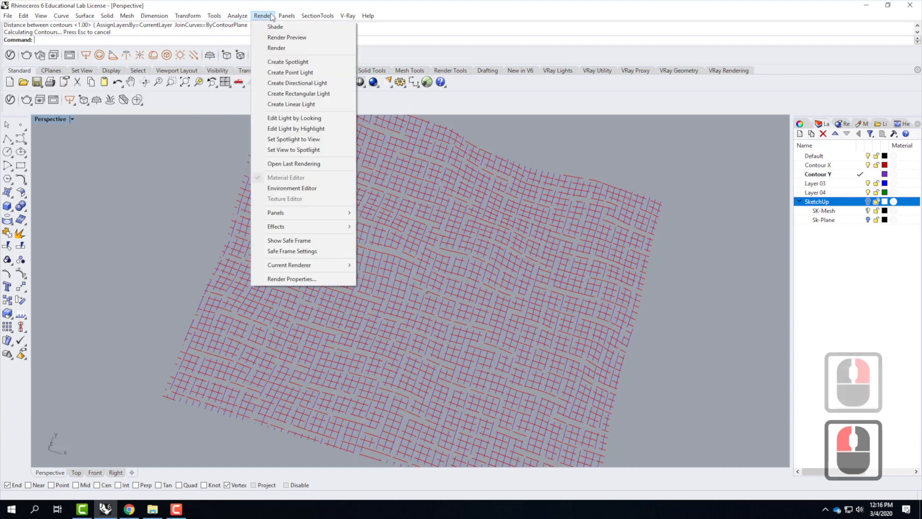
mouse_move(245, 18)
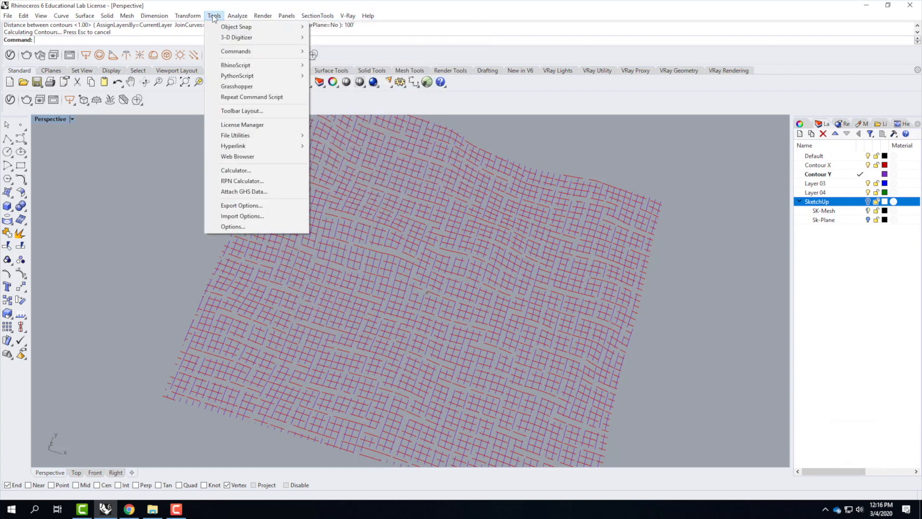
click(237, 226)
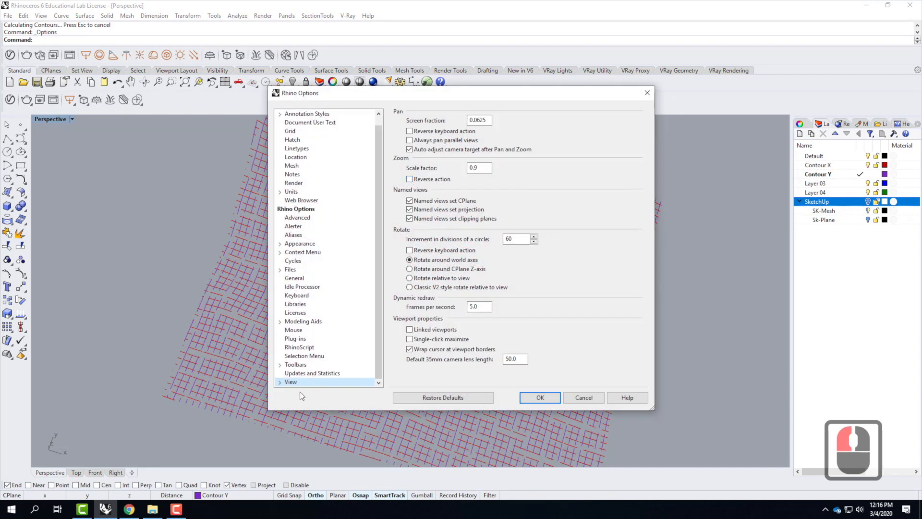
click(280, 383)
click(302, 381)
double_click(409, 149)
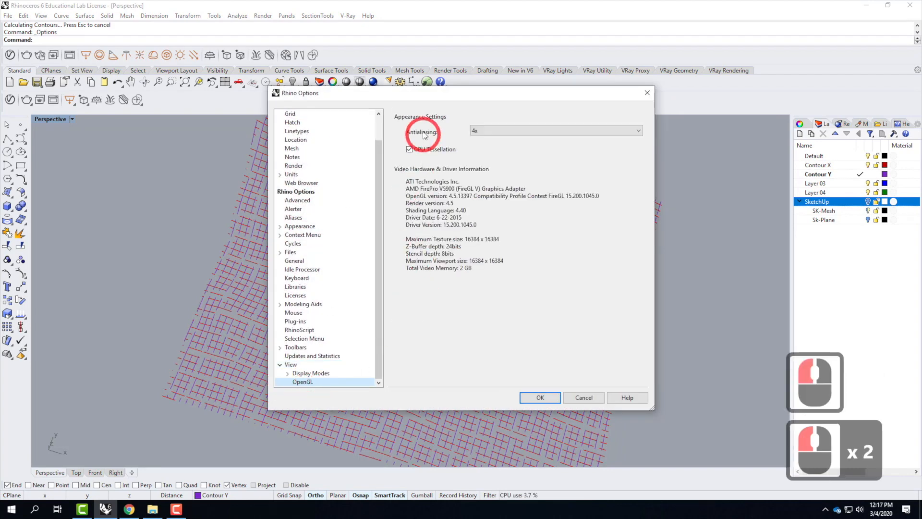
click(539, 196)
click(540, 397)
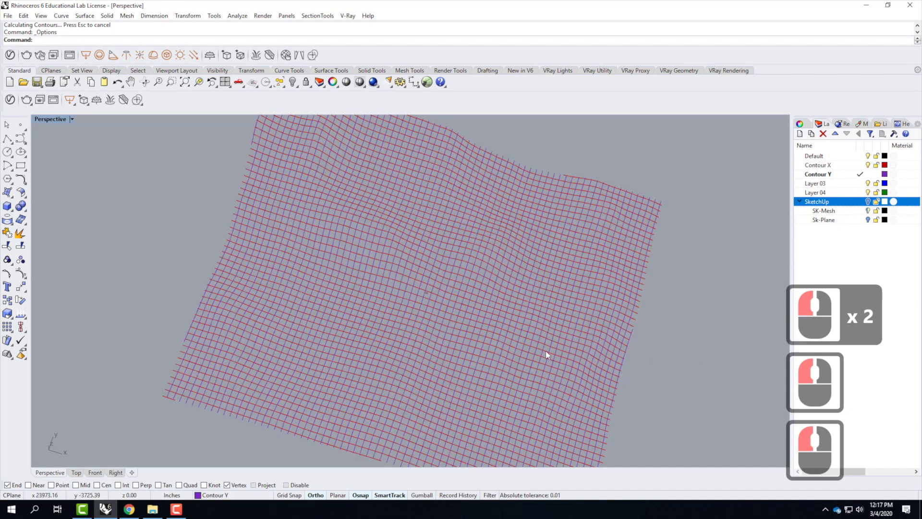
Switch to the four-viewport layout and frame the contour grid in the Top view
scroll(447, 344, down, 2)
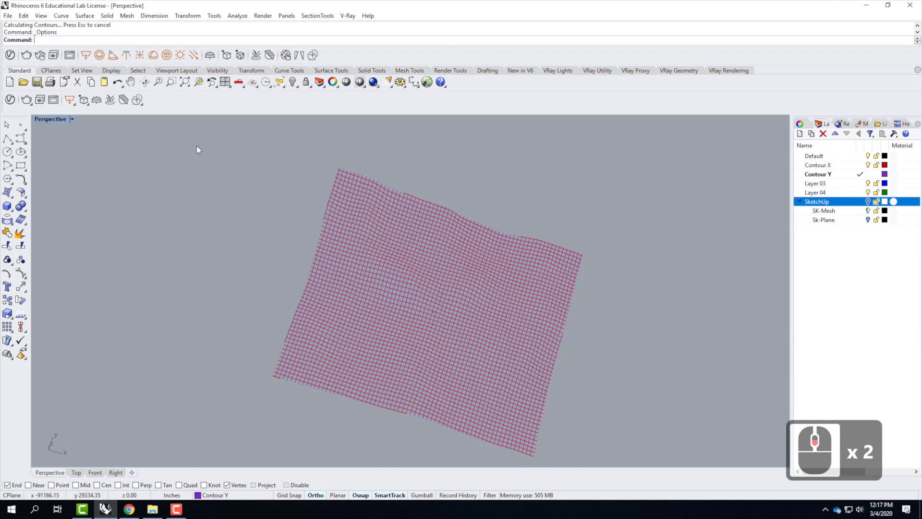
double_click(52, 119)
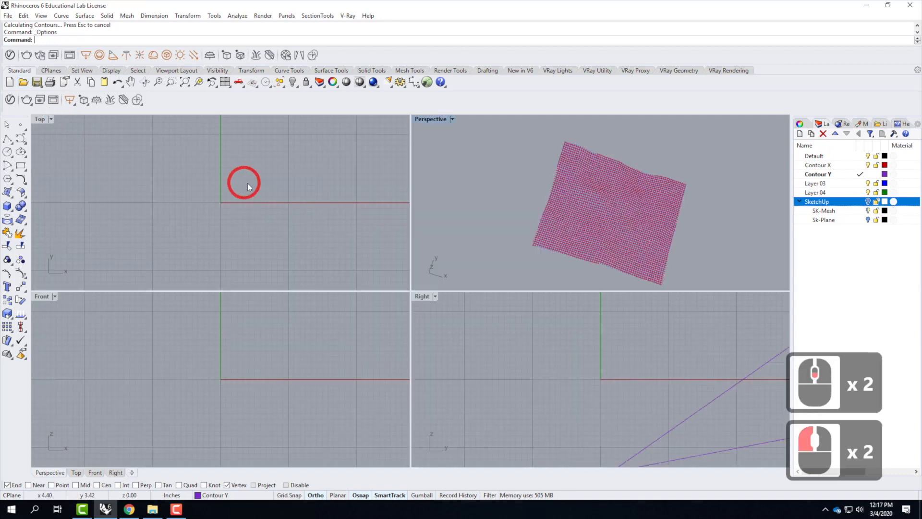
scroll(171, 220, down, 18)
scroll(171, 220, up, 18)
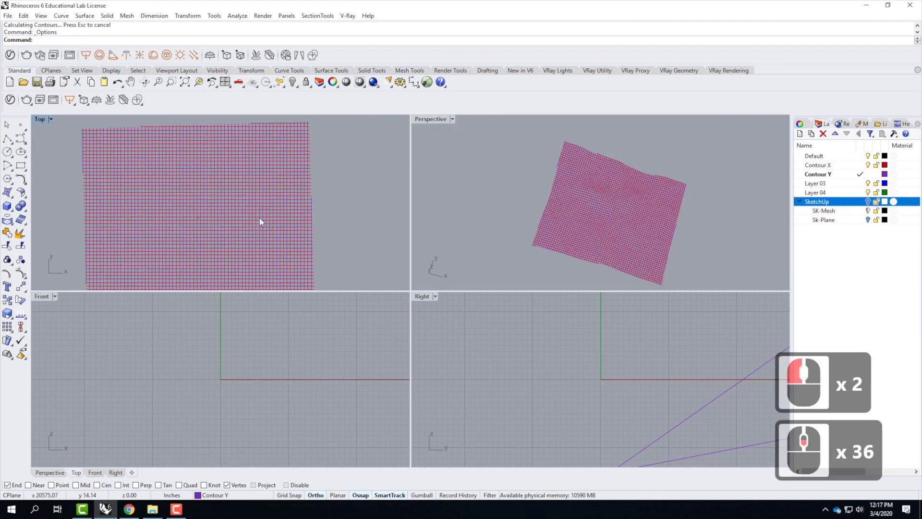
scroll(187, 224, down, 1)
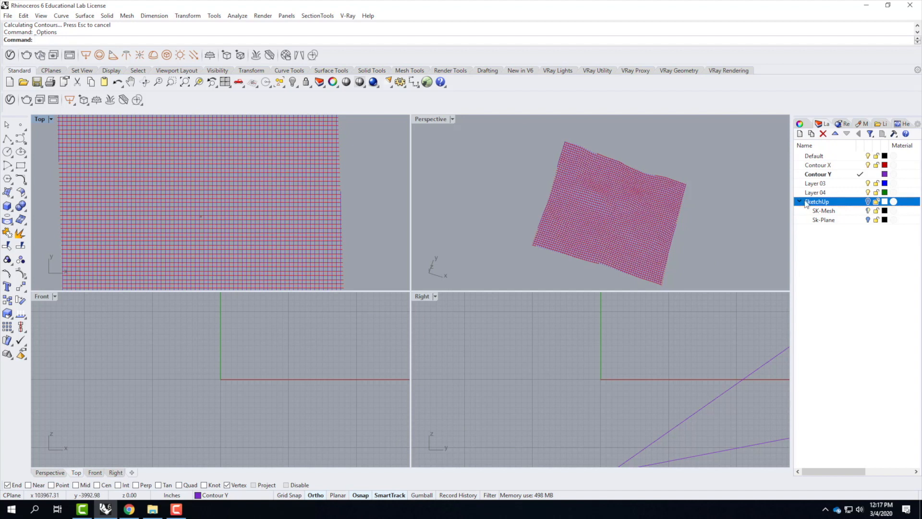
Make Layer 03 current, turn the SketchUp layer back on and hide the Contour Y layer
drag(844, 200, 844, 186)
double_click(859, 183)
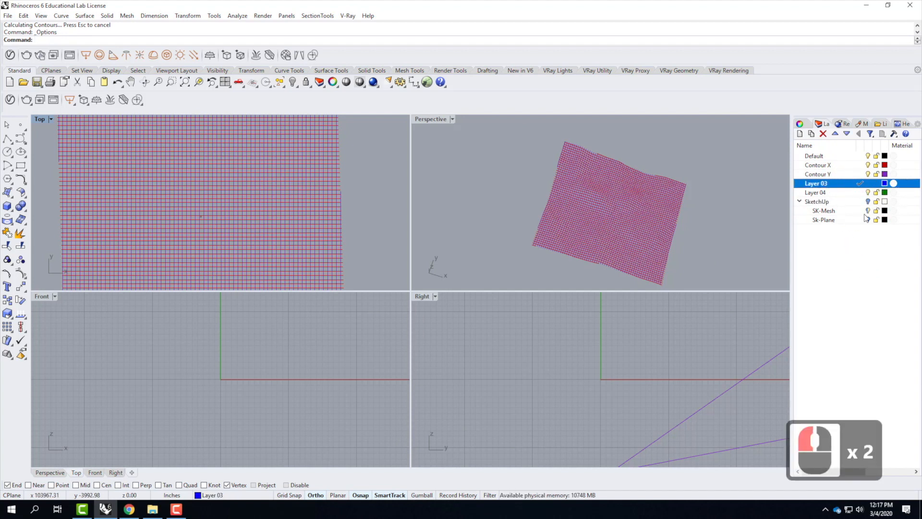
click(869, 202)
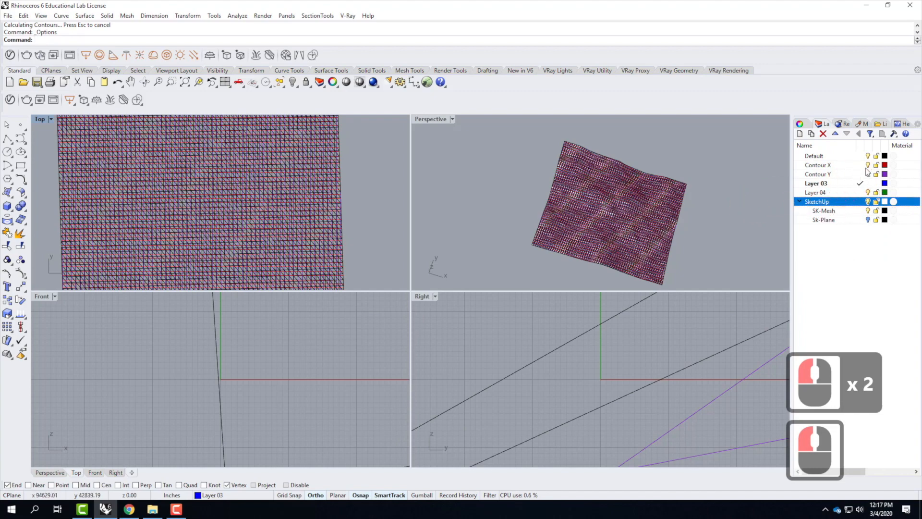
click(868, 175)
scroll(618, 231, up, 6)
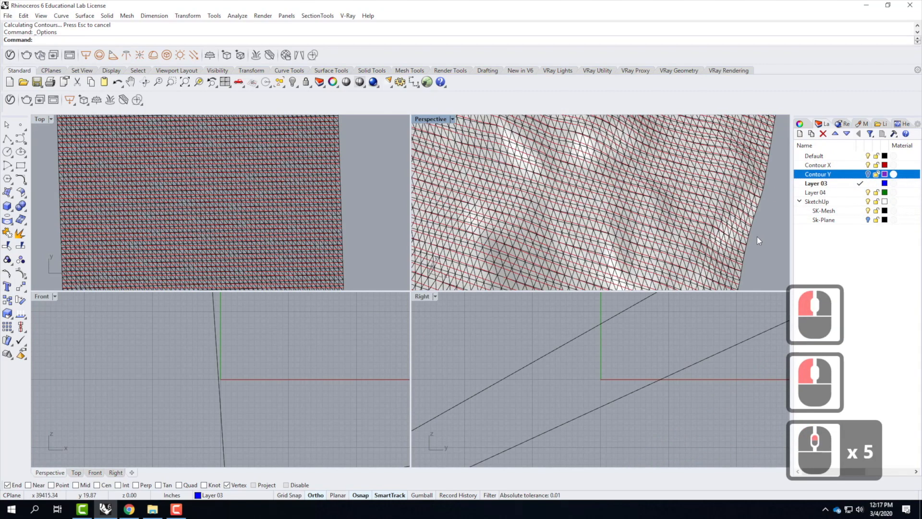
right_drag(734, 222, 720, 178)
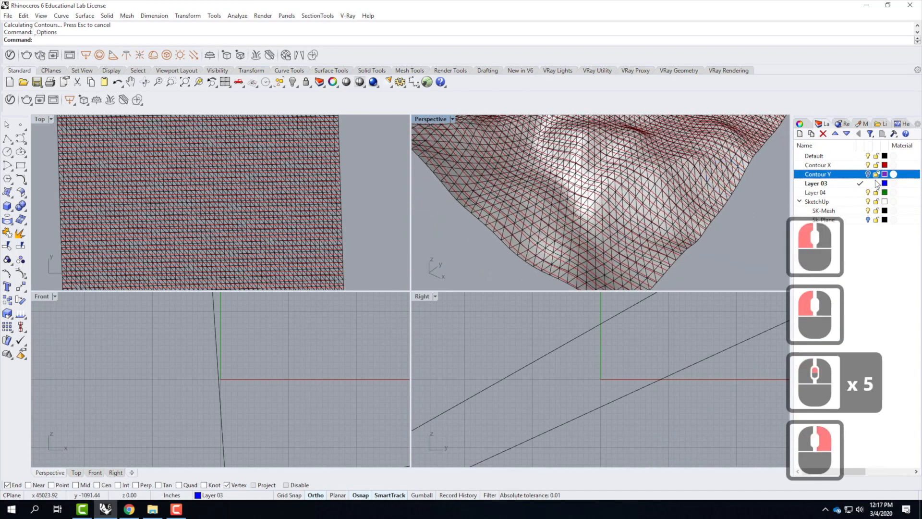
Contour all curves of the Contour X layer from the mesh's nearest corner along negative X, spaced 1200 inches, to generate points on Layer 03
right_click(838, 165)
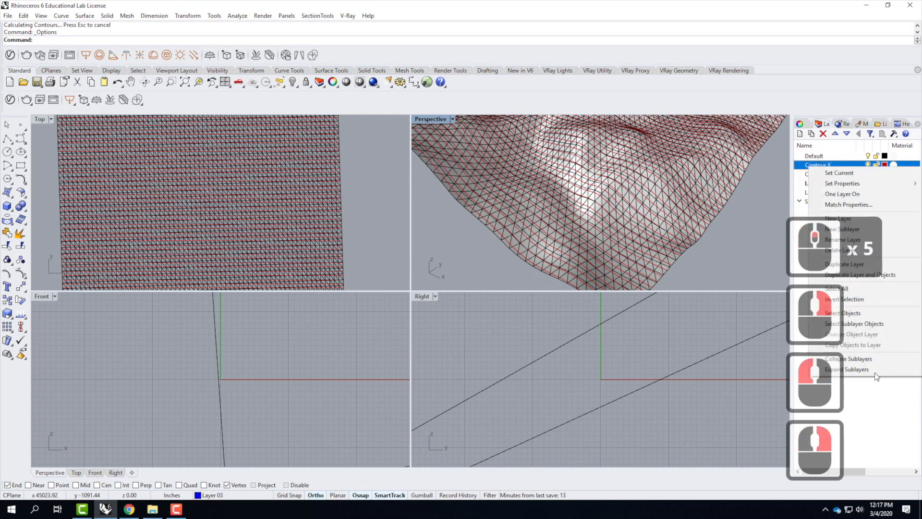
click(881, 312)
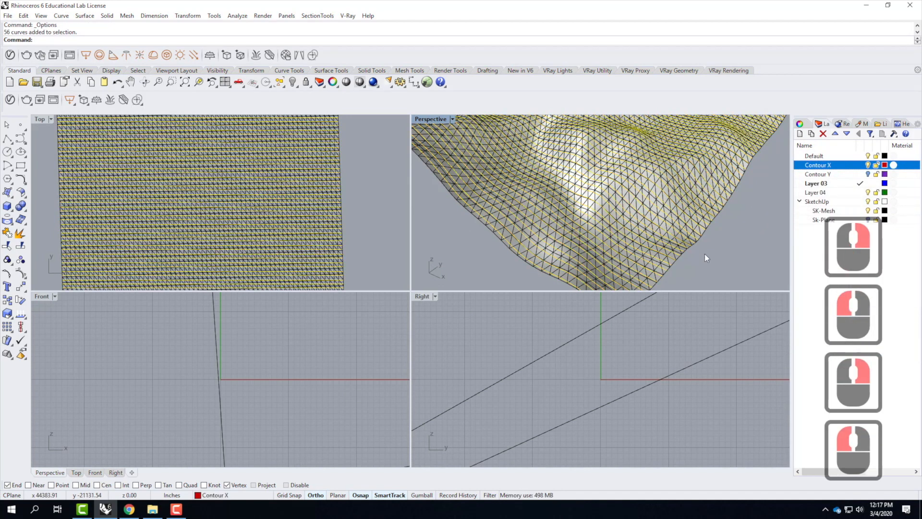
scroll(504, 169, down, 2)
double_click(436, 119)
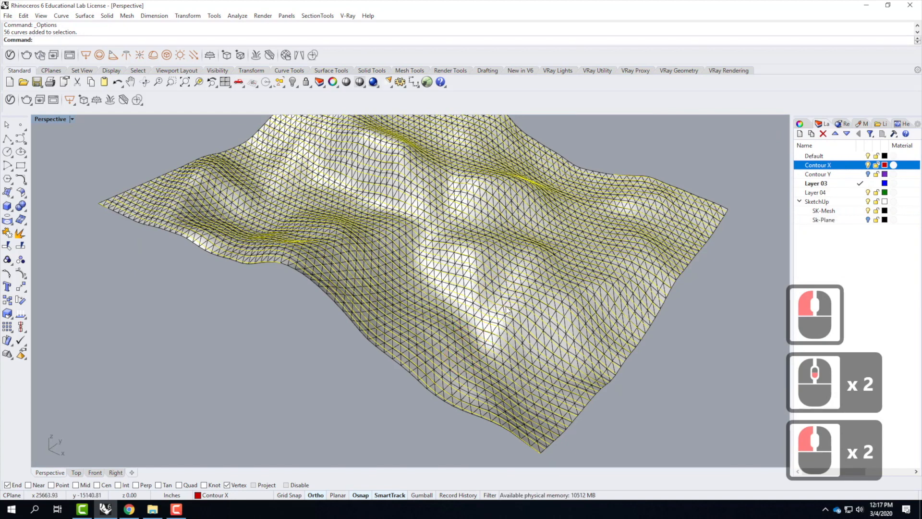
click(22, 16)
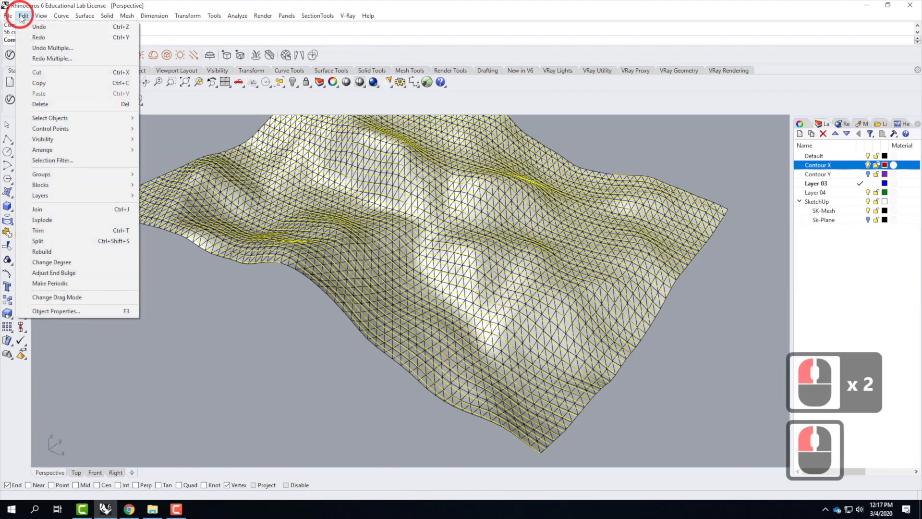
mouse_move(86, 18)
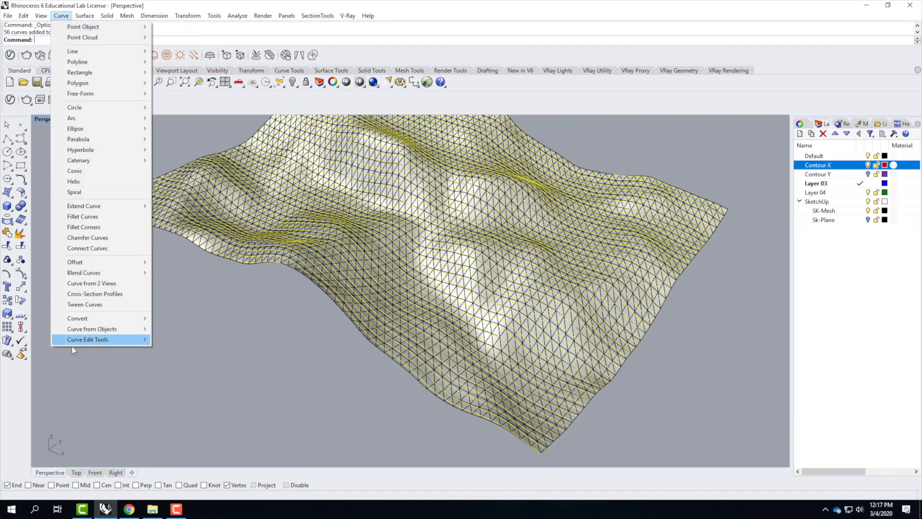
mouse_move(96, 329)
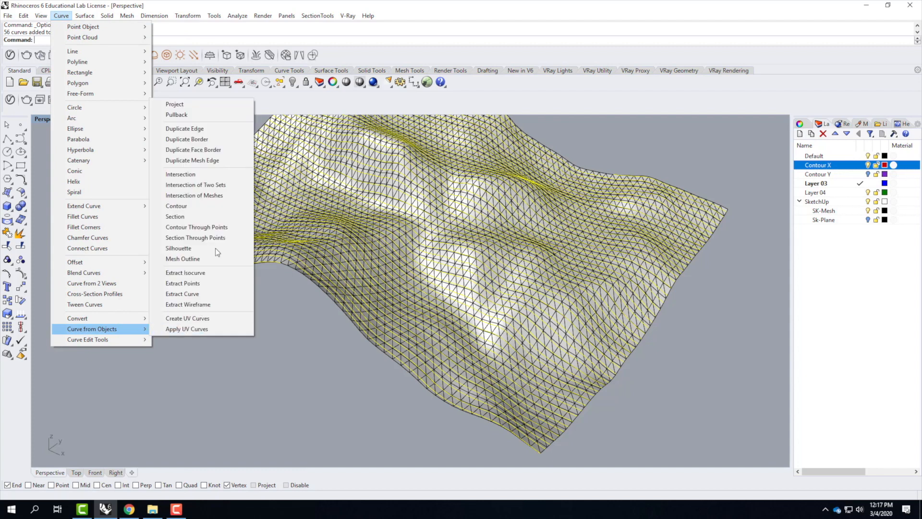
click(207, 207)
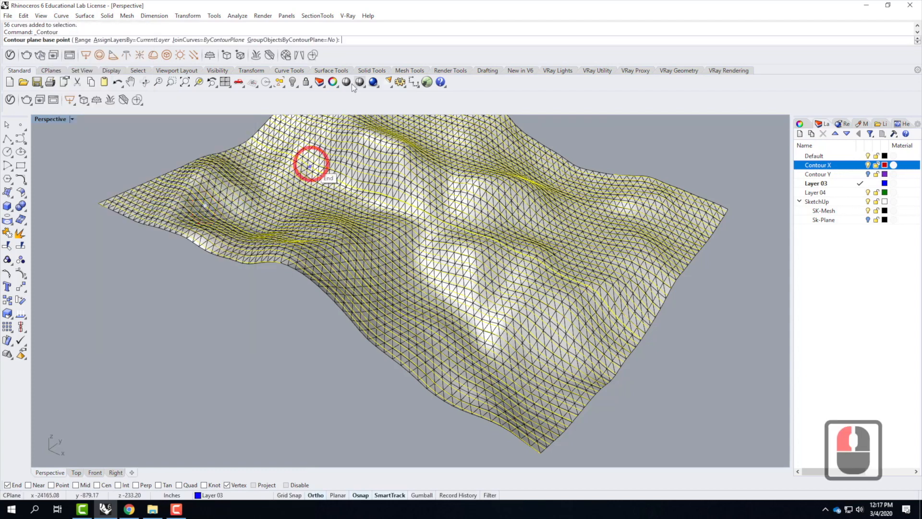
click(535, 456)
scroll(655, 389, down, 2)
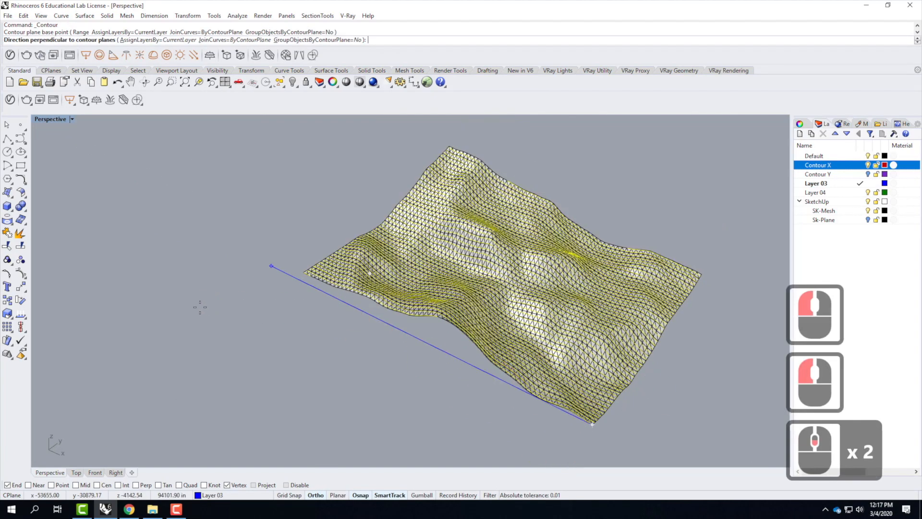
click(220, 301)
key(Return)
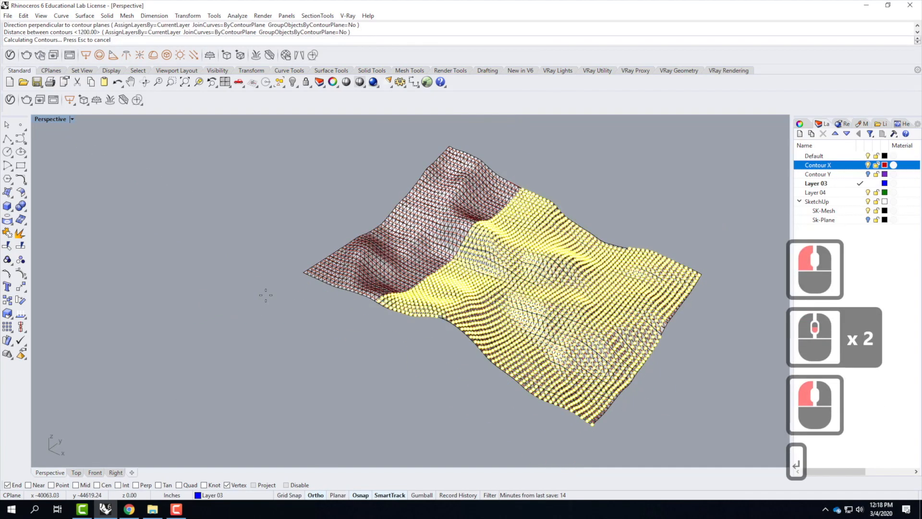
Inspect the generated contour points up close and delete them all
scroll(533, 337, up, 5)
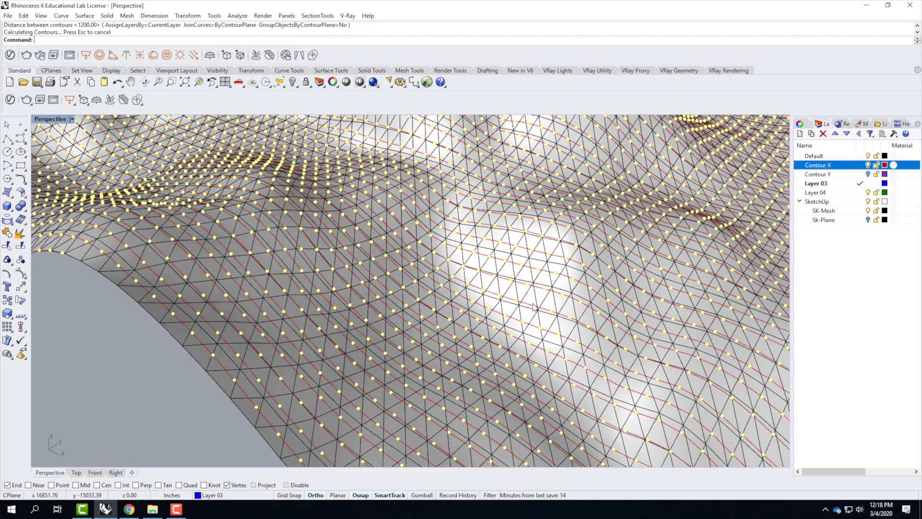
scroll(290, 243, down, 3)
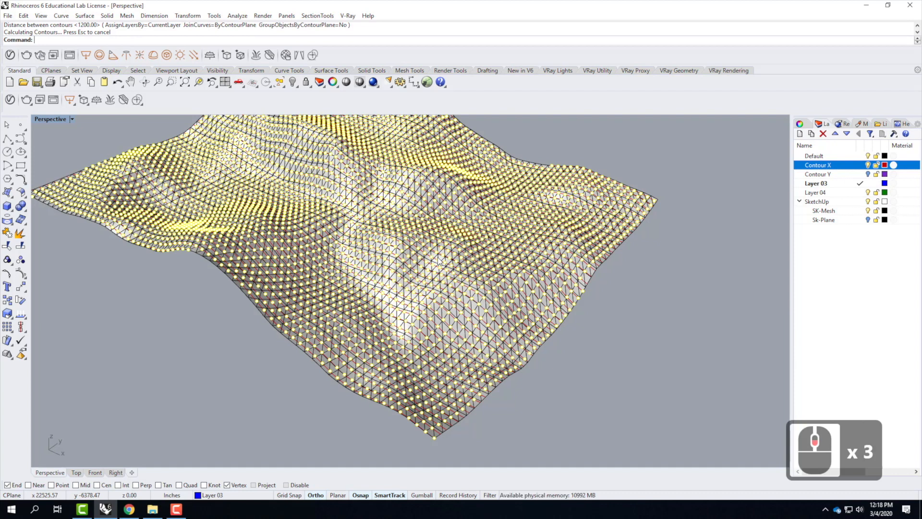
key(Delete)
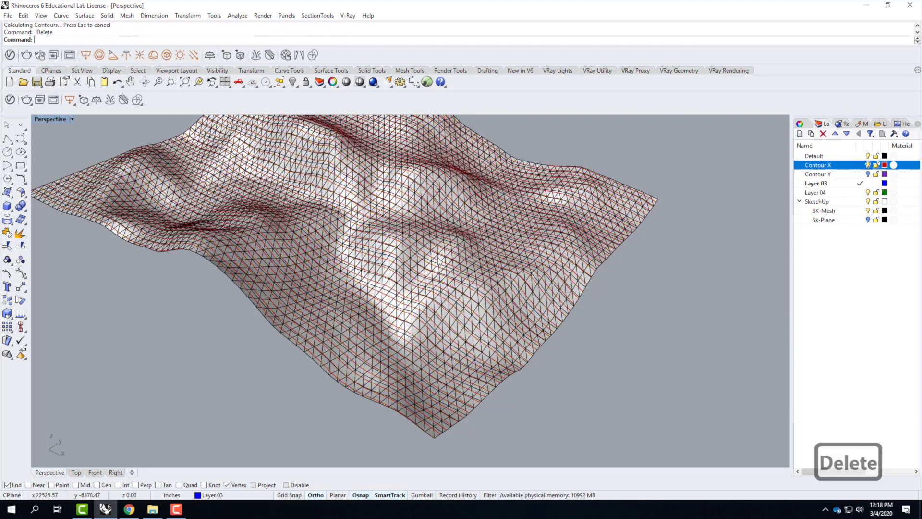
Show the Contour Y layer again and hide the SketchUp layer to view both sets of contour curves alone
click(868, 174)
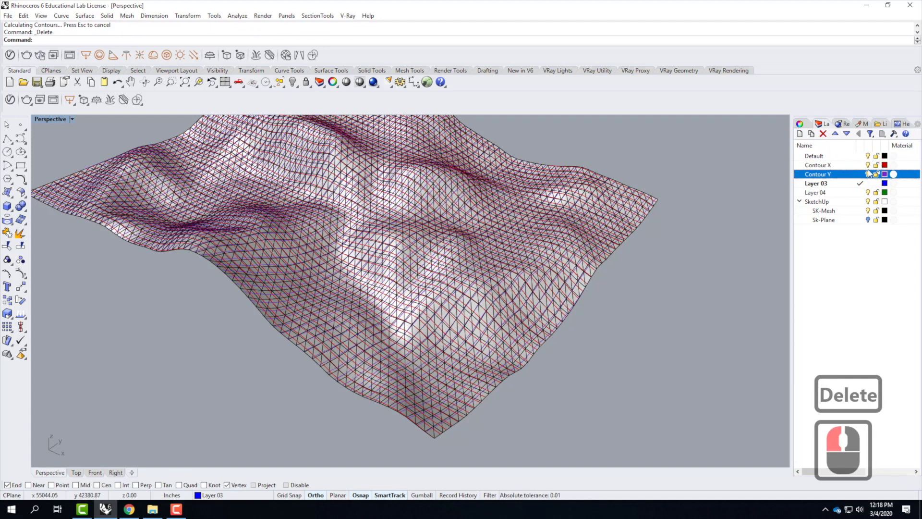
click(868, 202)
click(425, 239)
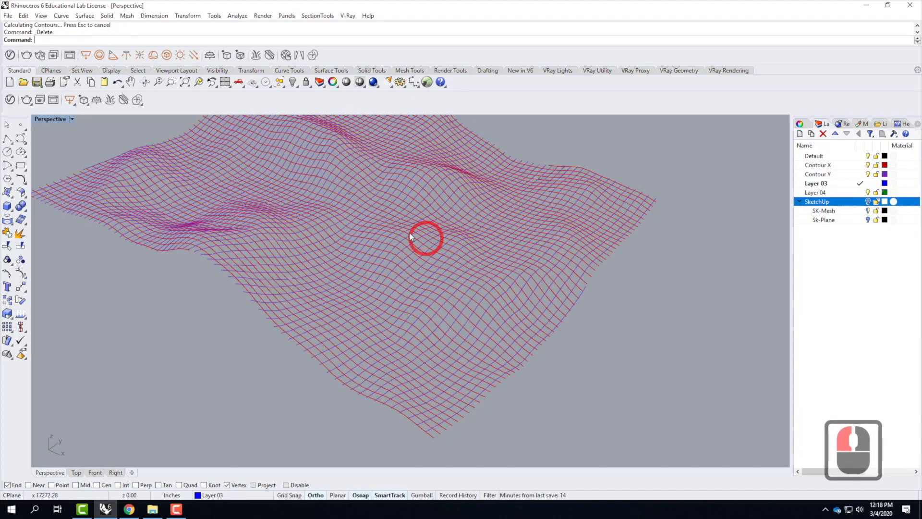
scroll(356, 237, up, 3)
right_drag(355, 238, 417, 251)
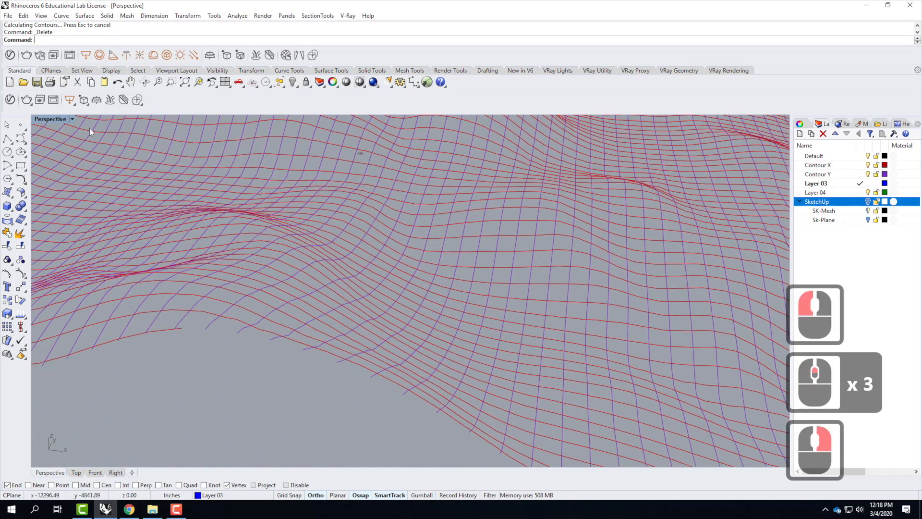
Switch from the Perspective viewport to a maximized Top viewport showing the whole contour grid
double_click(48, 120)
double_click(38, 119)
scroll(226, 211, down, 3)
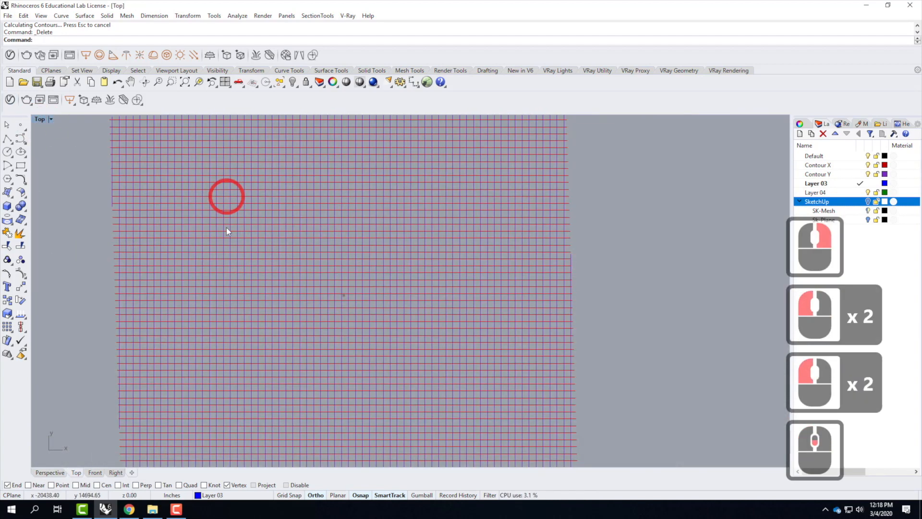
scroll(209, 169, up, 1)
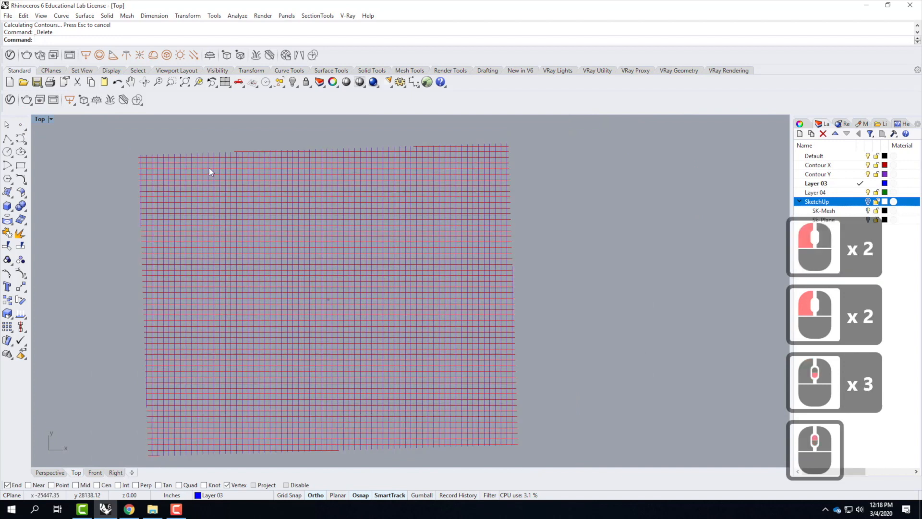
Trim the curve ends overhanging on all four sides, using the outermost full-length curve on each side as cutting objects
click(206, 157)
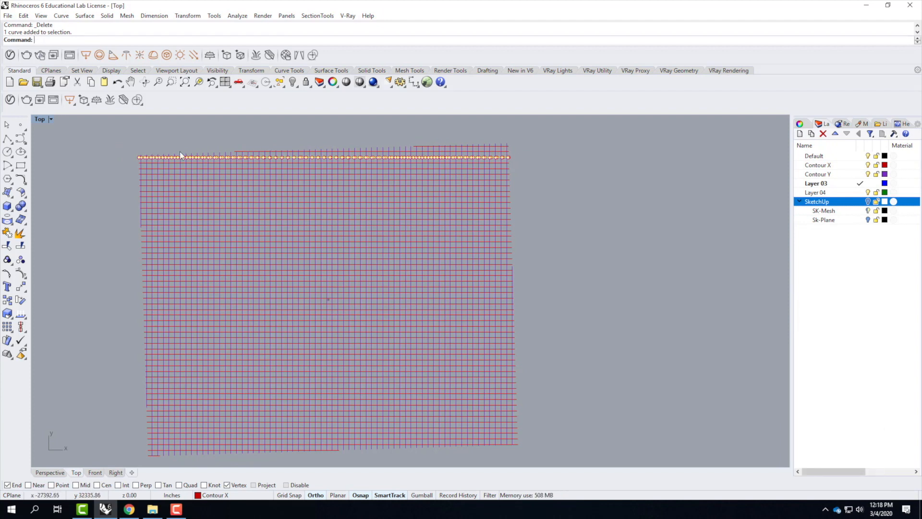
click(506, 167)
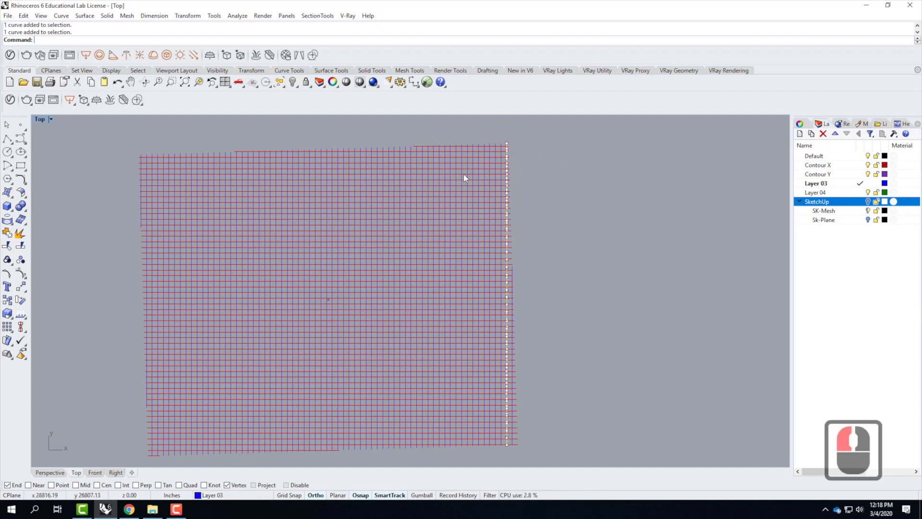
shift+click(149, 157)
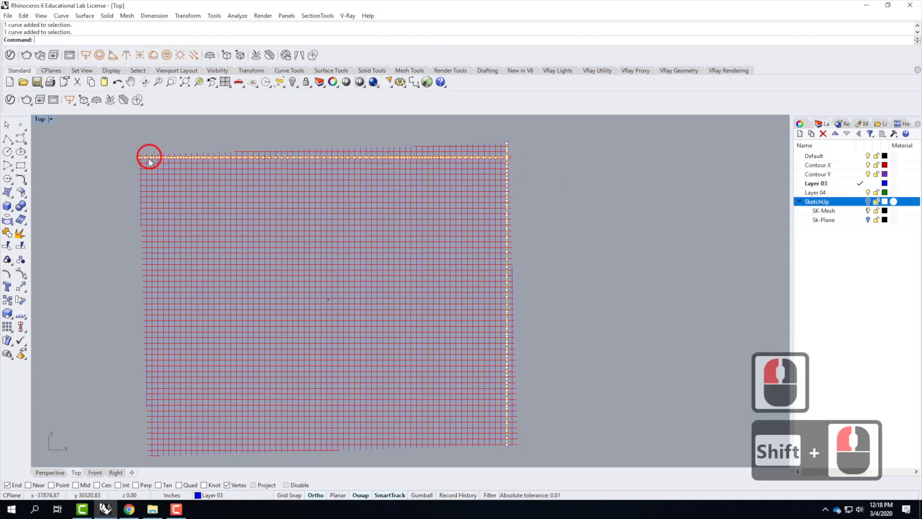
shift+click(151, 447)
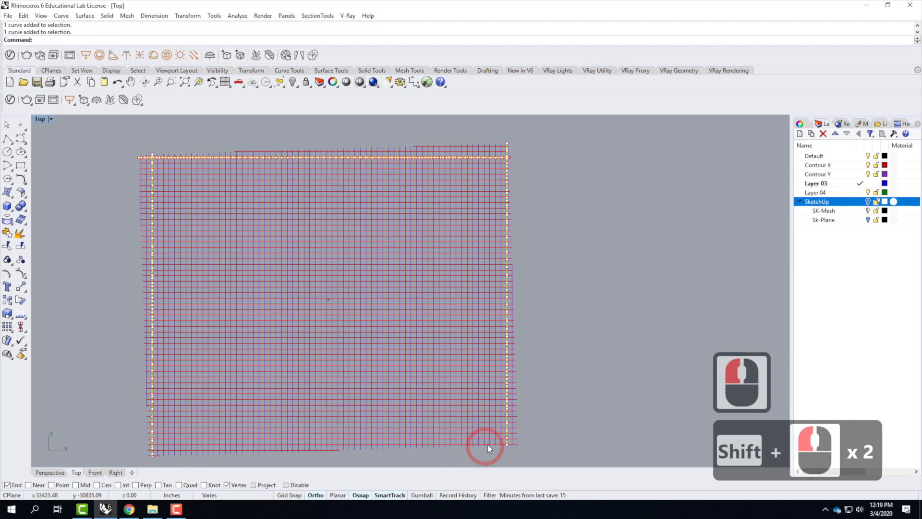
shift+click(509, 443)
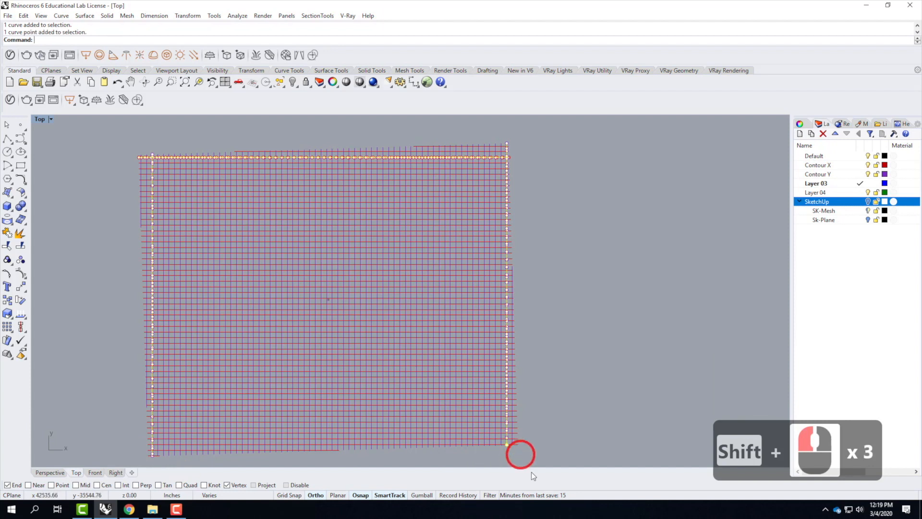
shift+click(510, 445)
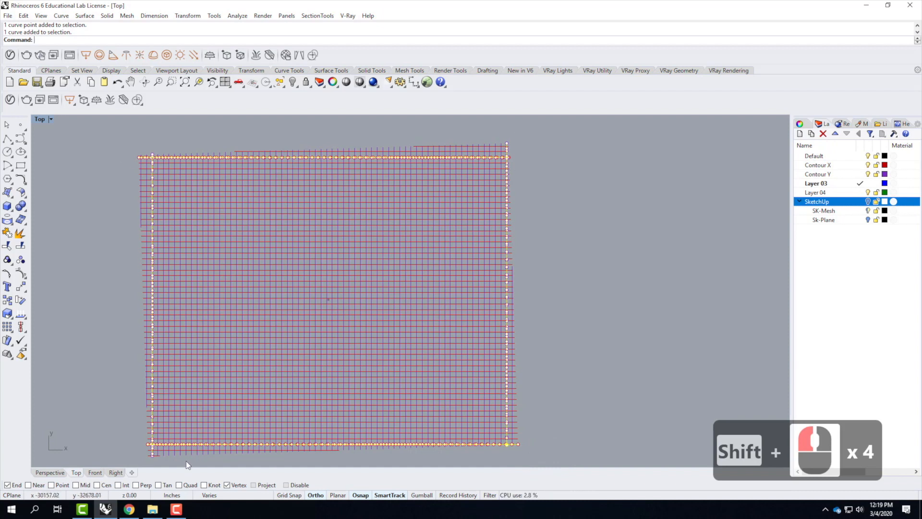
text(trim)
key(Return)
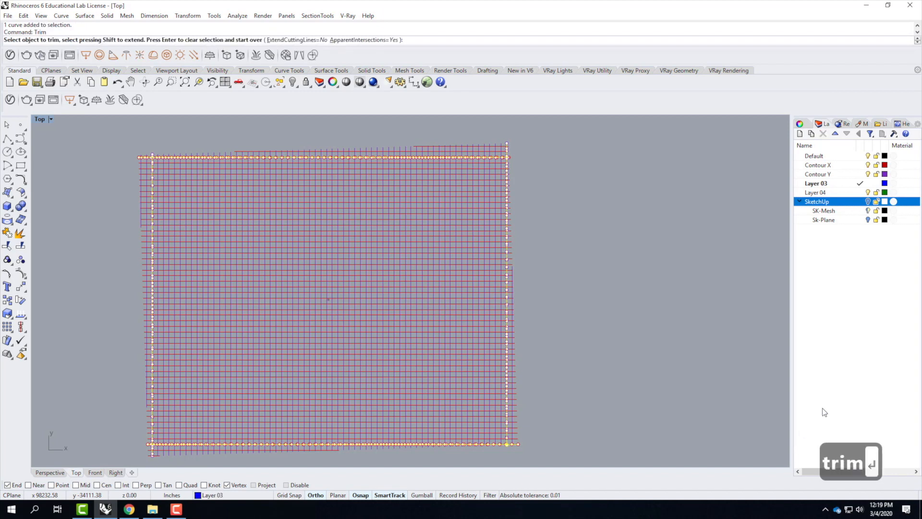
drag(529, 133, 80, 156)
drag(542, 137, 129, 144)
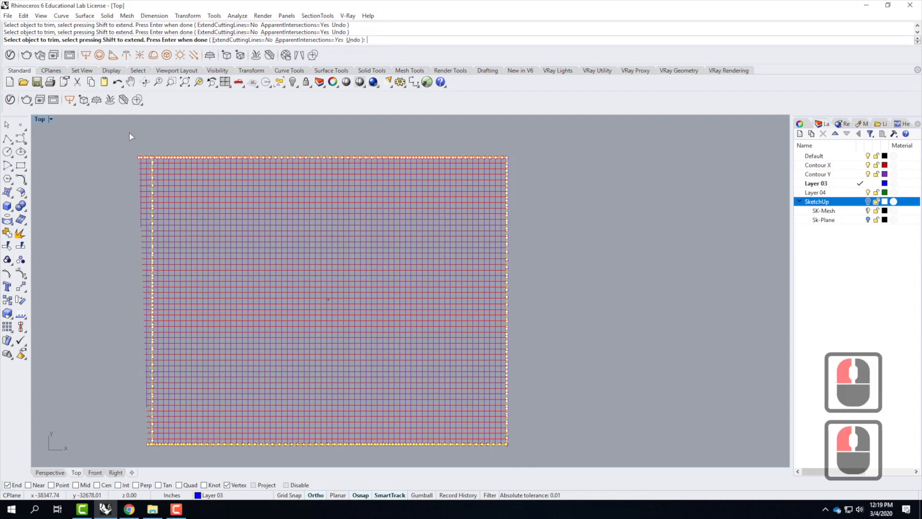
click(7, 125)
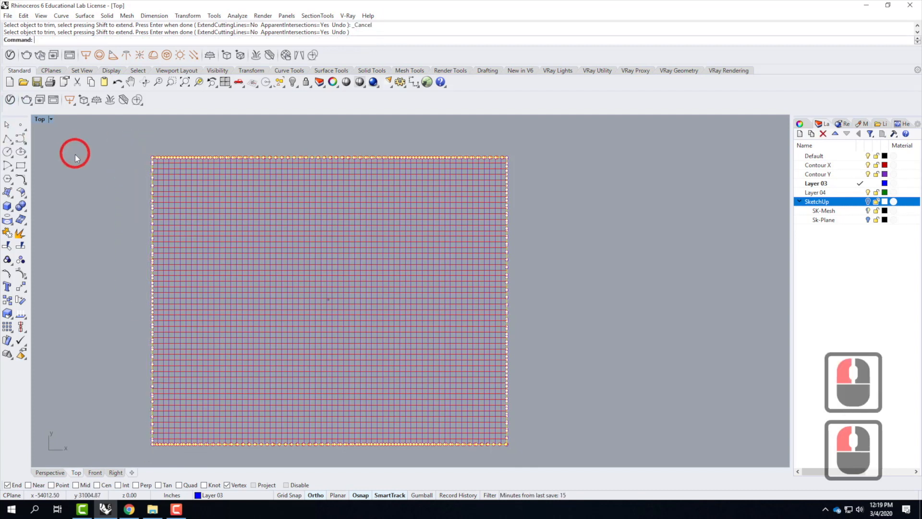
click(82, 154)
click(166, 174)
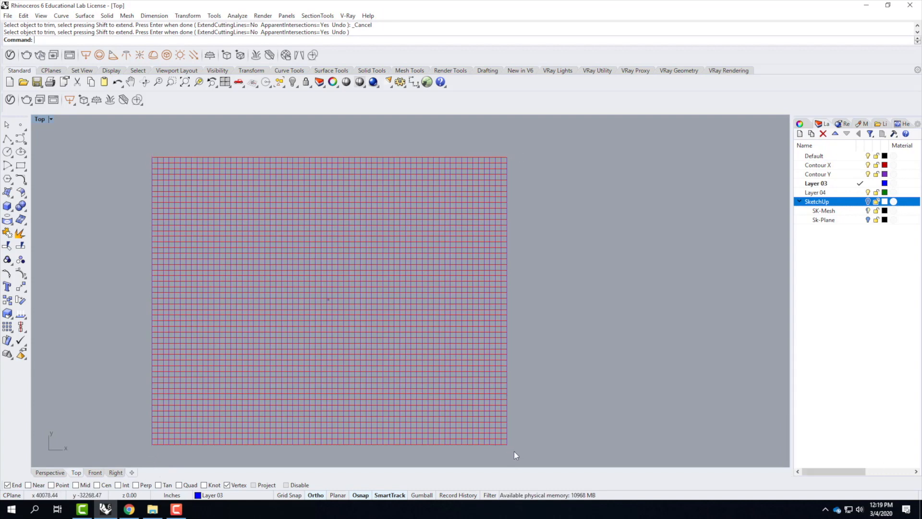
Trim the leftover Contour Y tails below the grid's lower-right corner, using the lowest Contour X curve as the cutting object
scroll(509, 453, up, 1)
scroll(504, 453, up, 11)
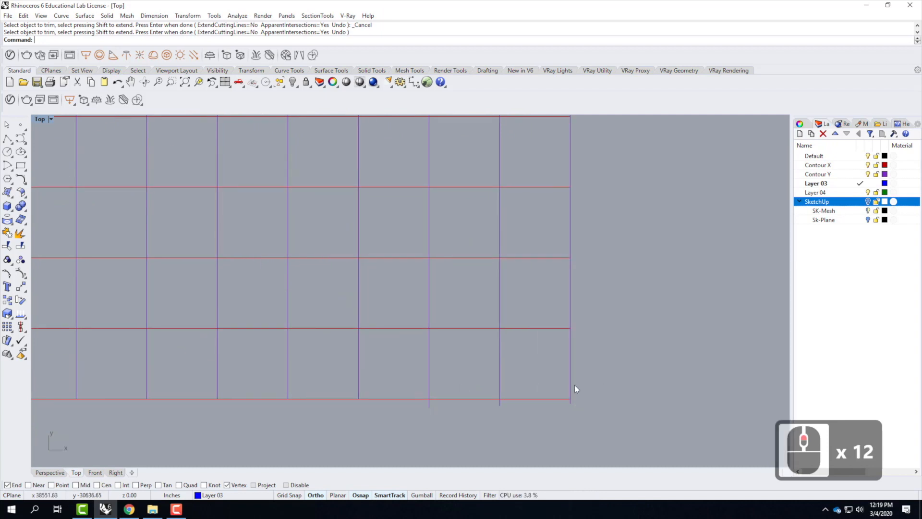
click(541, 398)
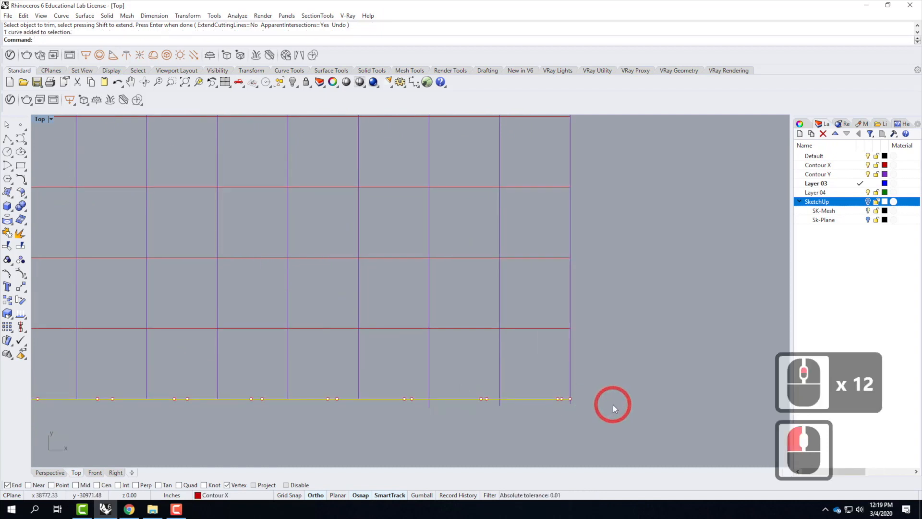
text(trtim)
key(Return)
text(trim)
key(Return)
drag(605, 424, 423, 402)
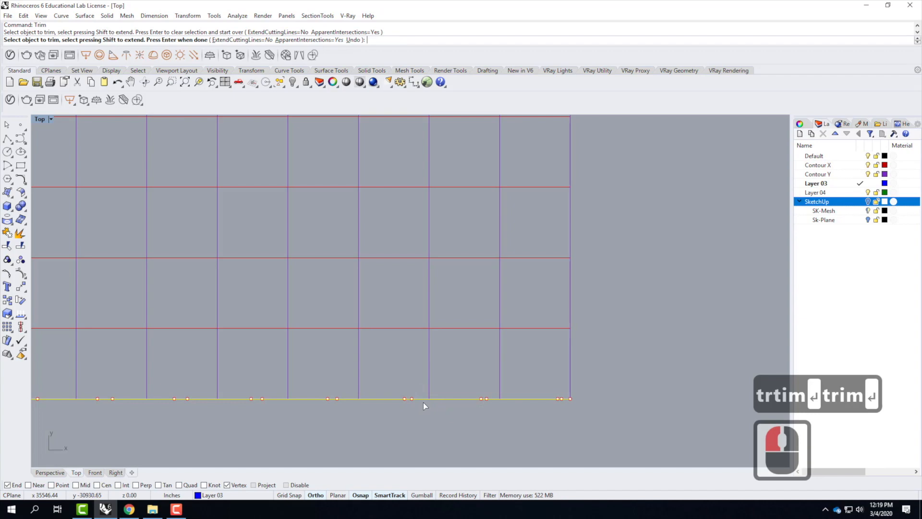
key(Return)
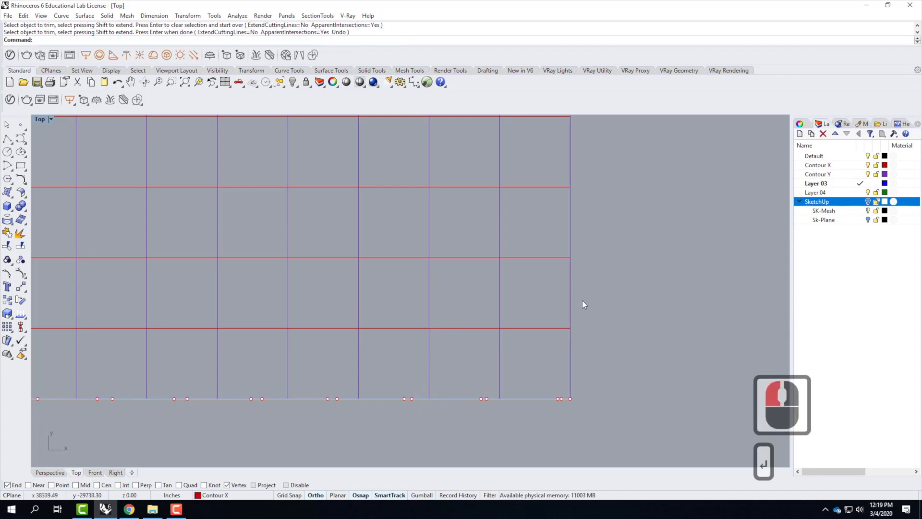
click(632, 325)
Examine the corners and edges of the trimmed grid up close for remaining overhanging curve ends
scroll(654, 415, down, 1)
scroll(634, 446, down, 13)
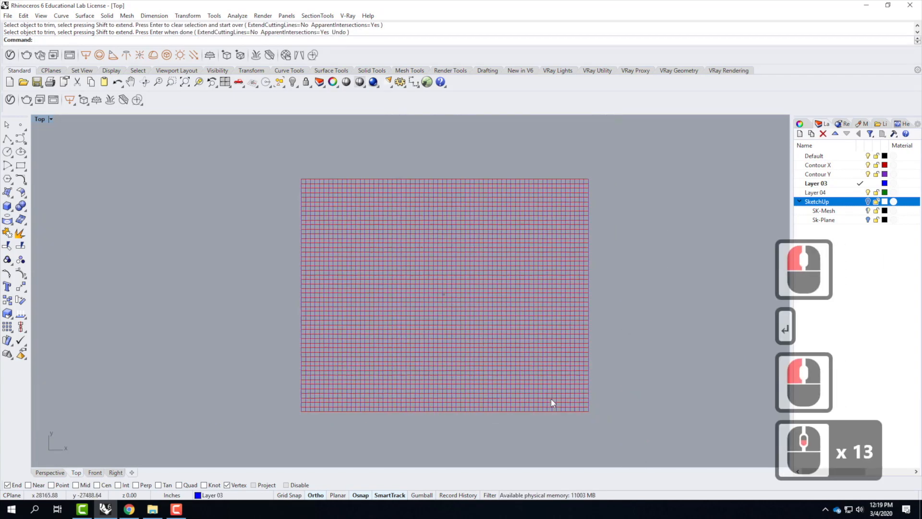
scroll(564, 211, up, 5)
scroll(563, 209, up, 5)
scroll(649, 339, down, 8)
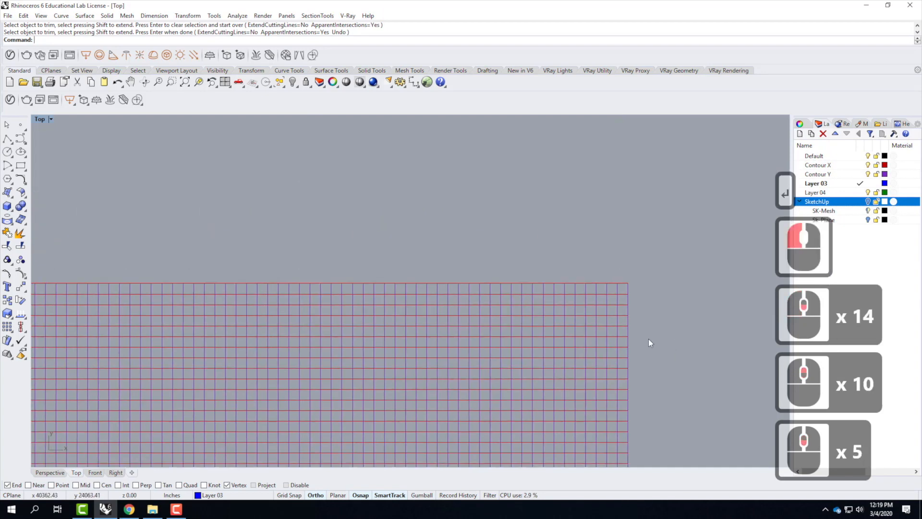
scroll(289, 322, up, 6)
scroll(289, 322, up, 4)
scroll(313, 236, down, 15)
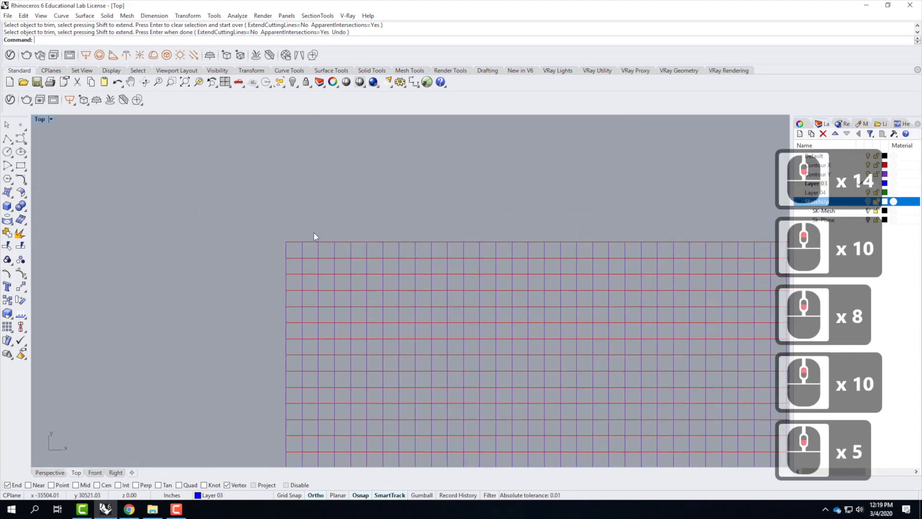
scroll(319, 361, up, 11)
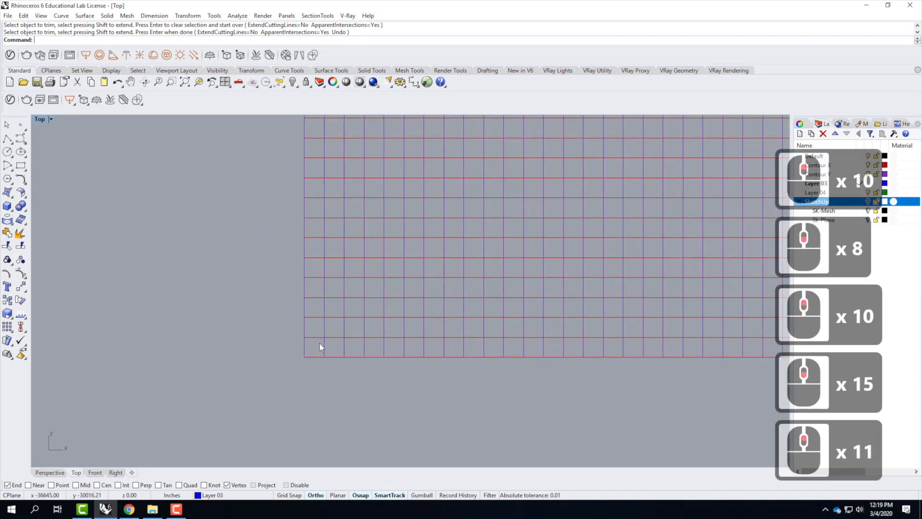
scroll(324, 358, down, 8)
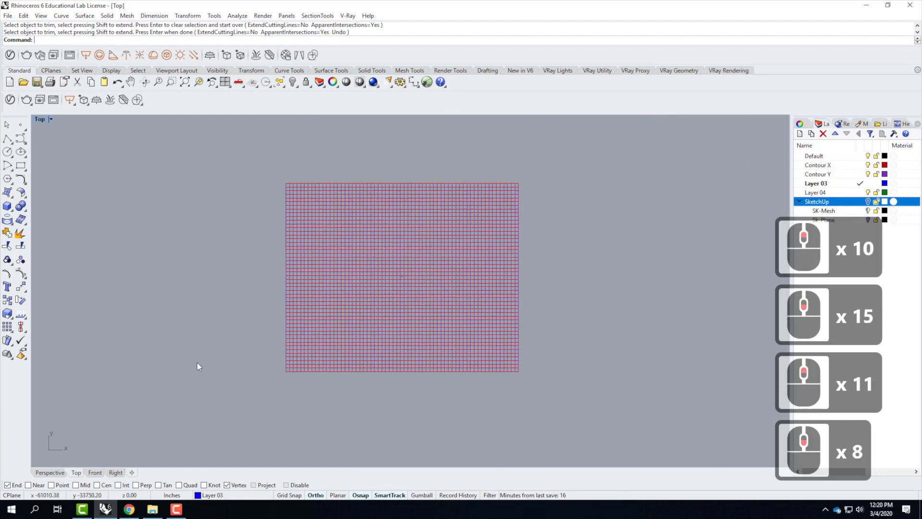
Switch to a maximized Perspective viewport and view the whole trimmed terrain grid from above at an angle
double_click(39, 120)
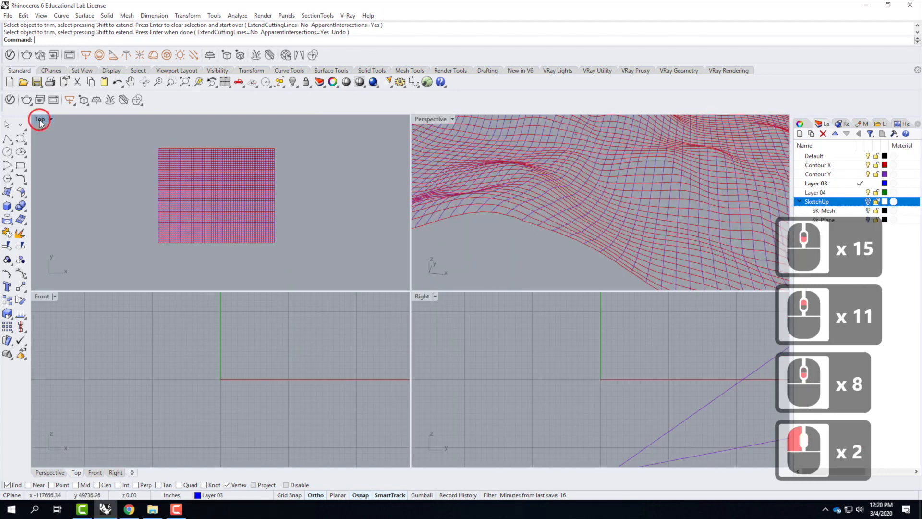
double_click(437, 119)
scroll(320, 348, down, 5)
right_drag(511, 351, 420, 418)
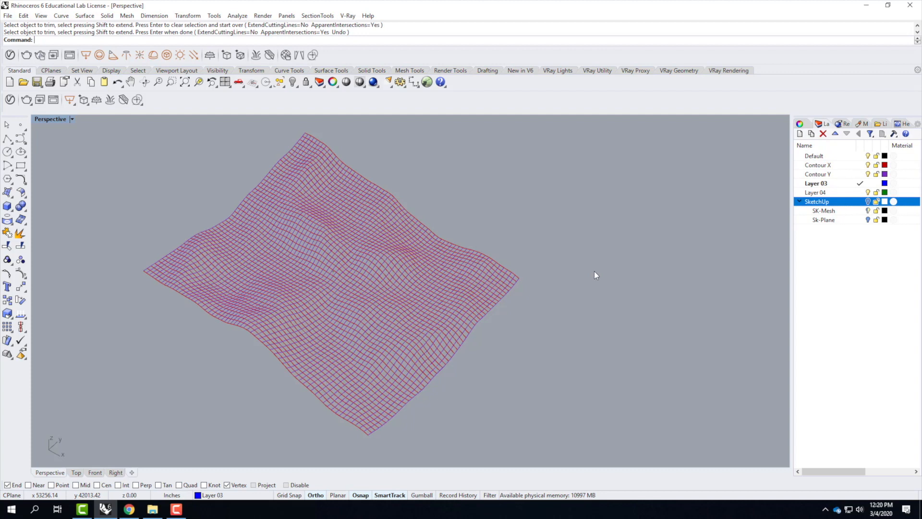
Save the model as Wilderness.3dm in the Ex211 - Topography from SketchUp folder
click(8, 15)
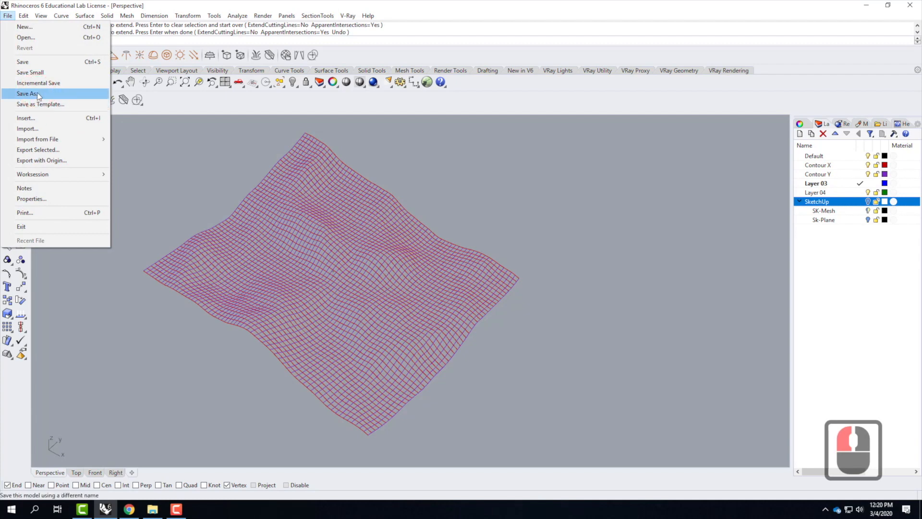
click(34, 63)
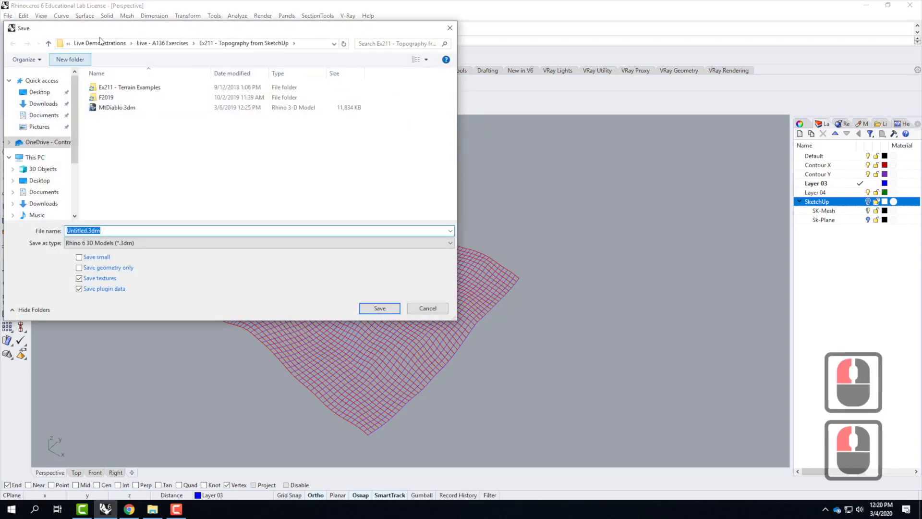
double_click(68, 230)
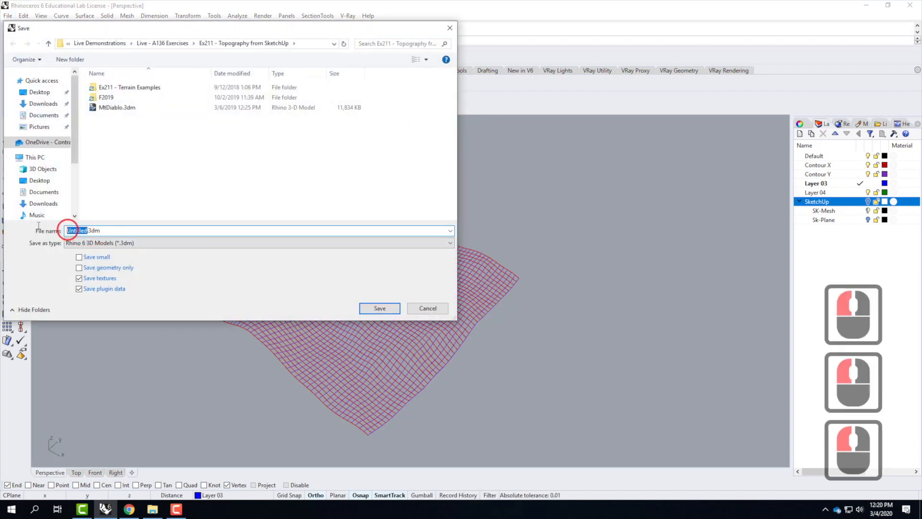
text(Wilderness)
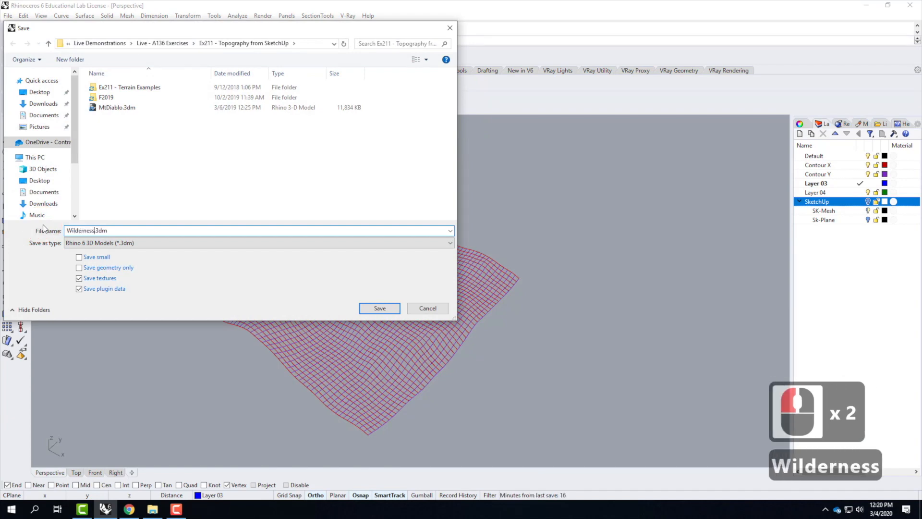
key(Return)
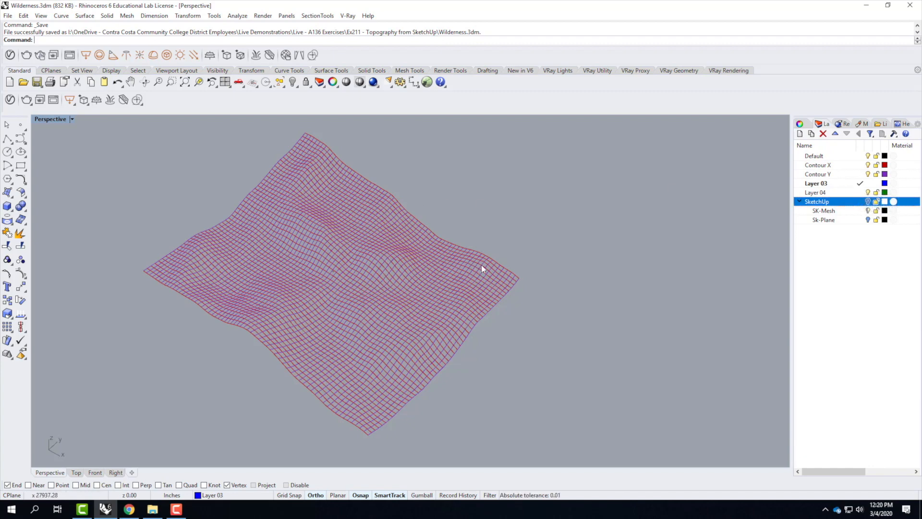
scroll(558, 262, down, 2)
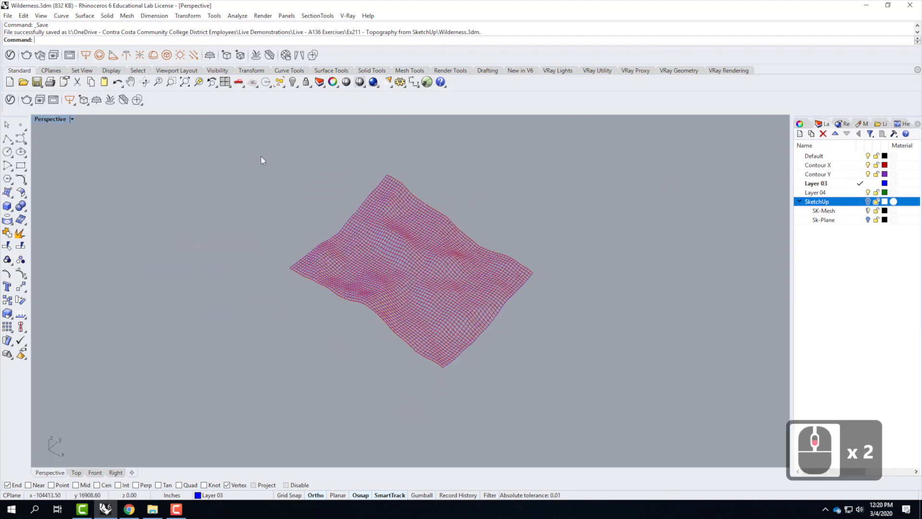
drag(254, 150, 568, 417)
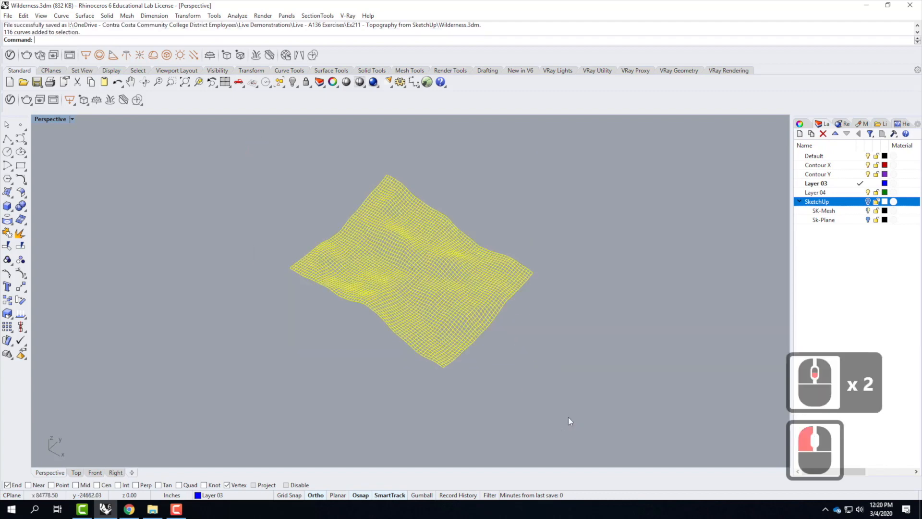
scroll(563, 280, up, 2)
scroll(564, 280, up, 1)
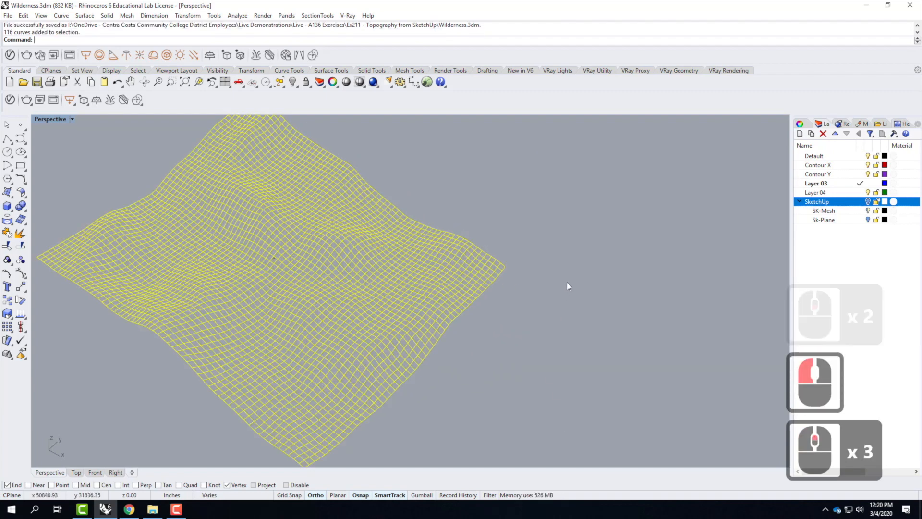
click(580, 292)
scroll(542, 279, down, 1)
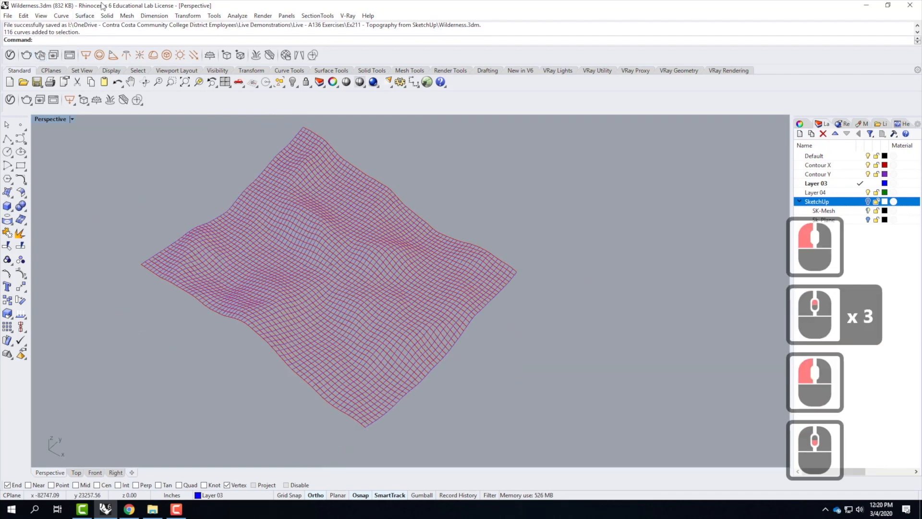
Start a network surface from all the Contour X and Contour Y grid curves and agree to continue with 116 curves
click(85, 16)
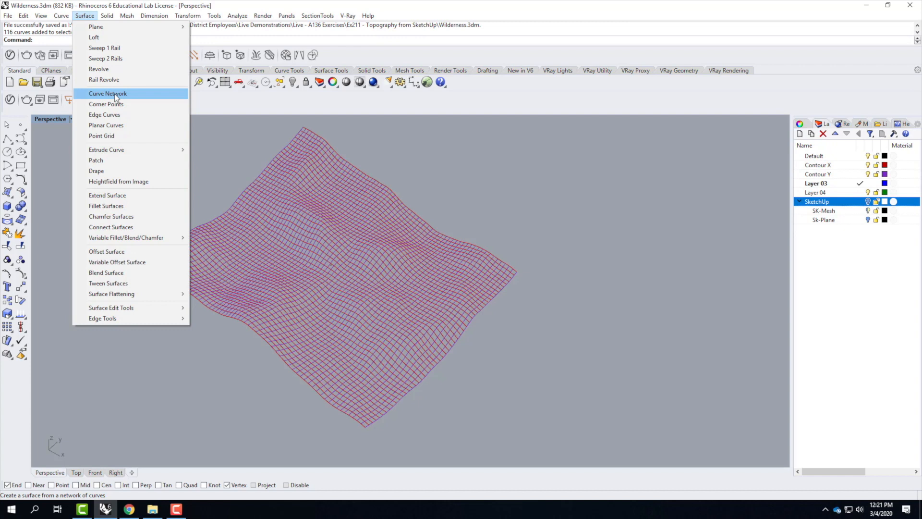
click(116, 95)
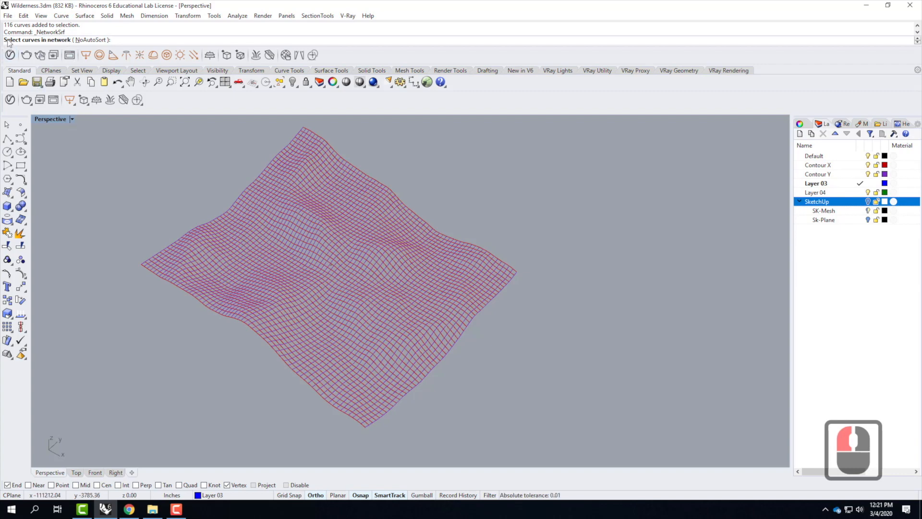
scroll(257, 323, down, 2)
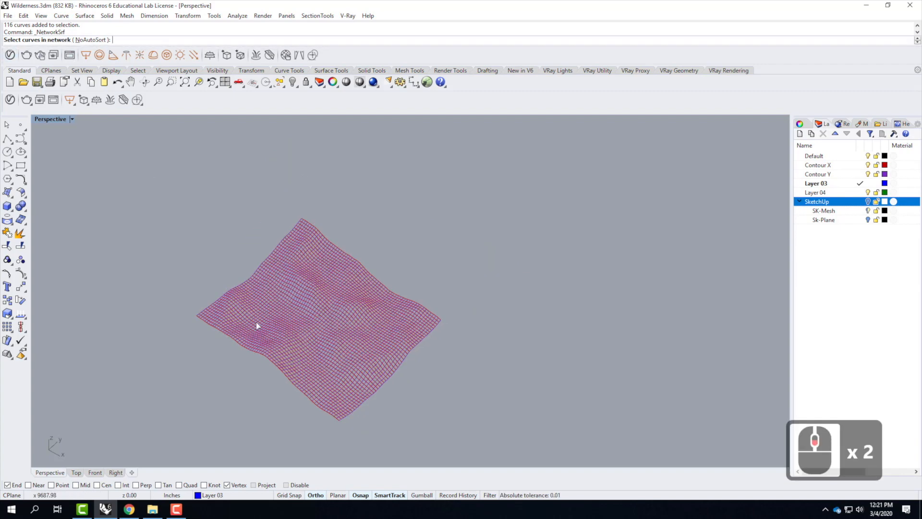
drag(144, 155, 509, 445)
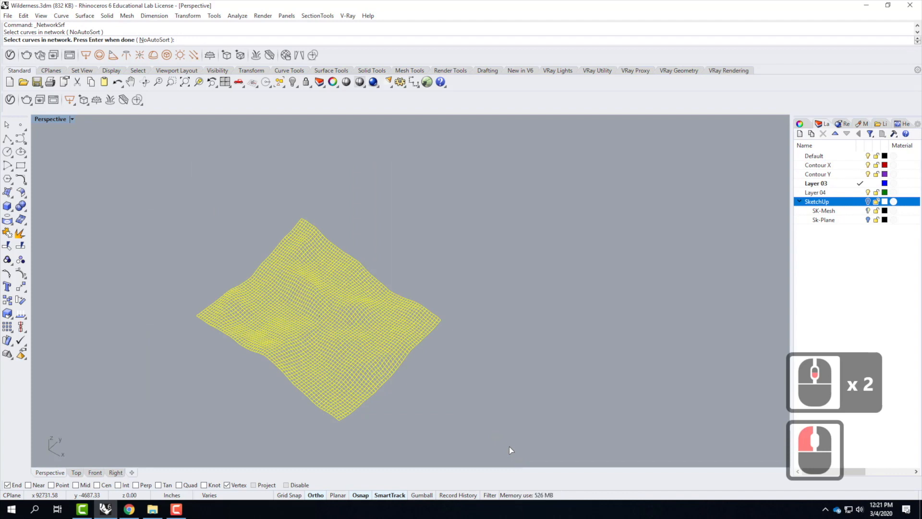
key(Return)
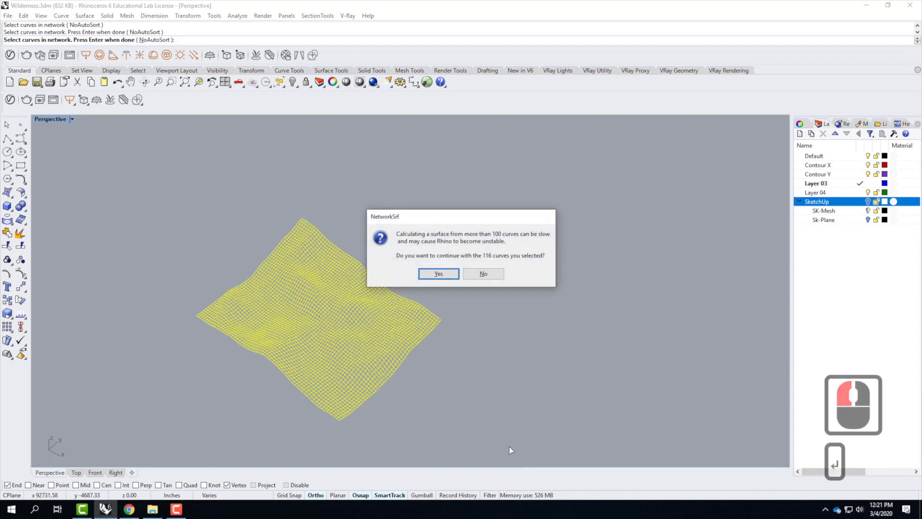
drag(432, 216, 459, 176)
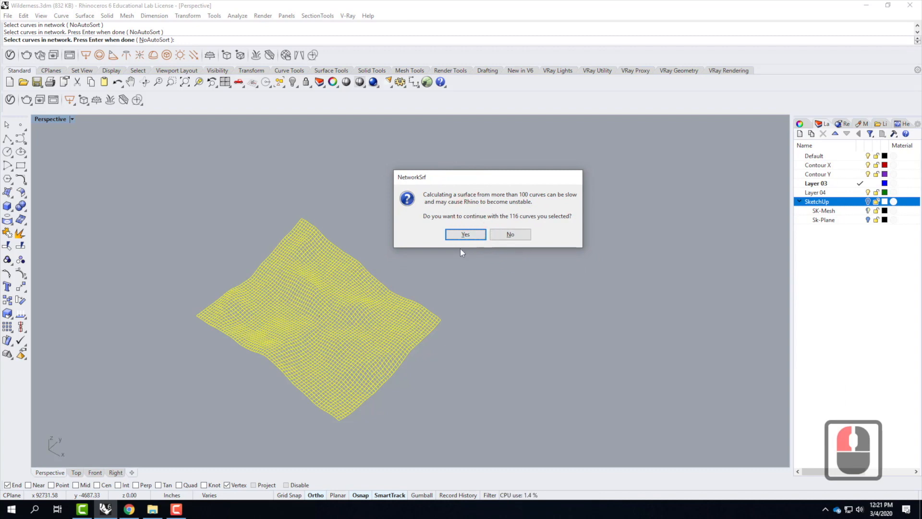
click(466, 237)
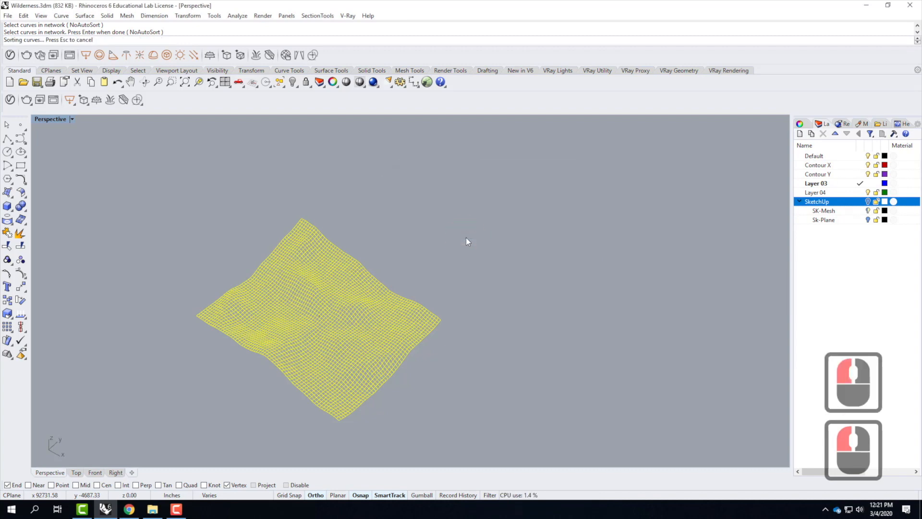
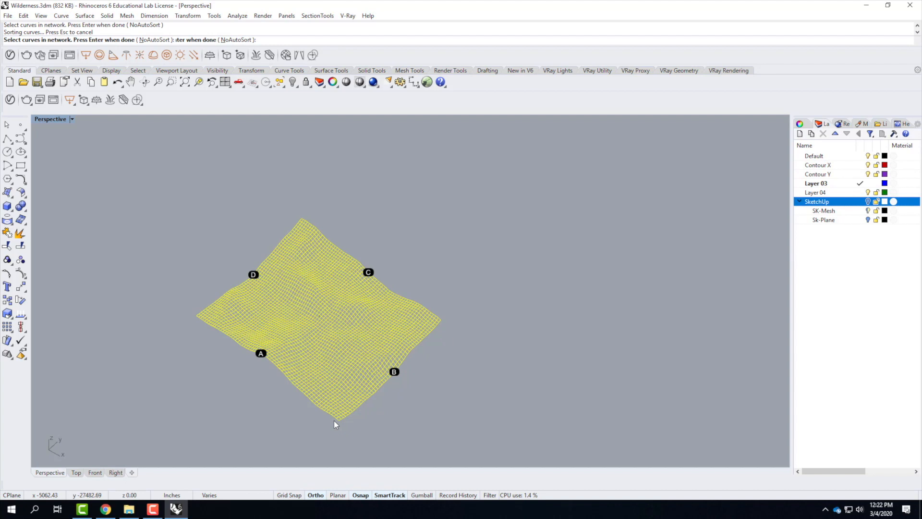
Create the network surface with an edge curve tolerance of 0.001, interior tolerance of 0.01 and Position matching on edges A to D
key(Return)
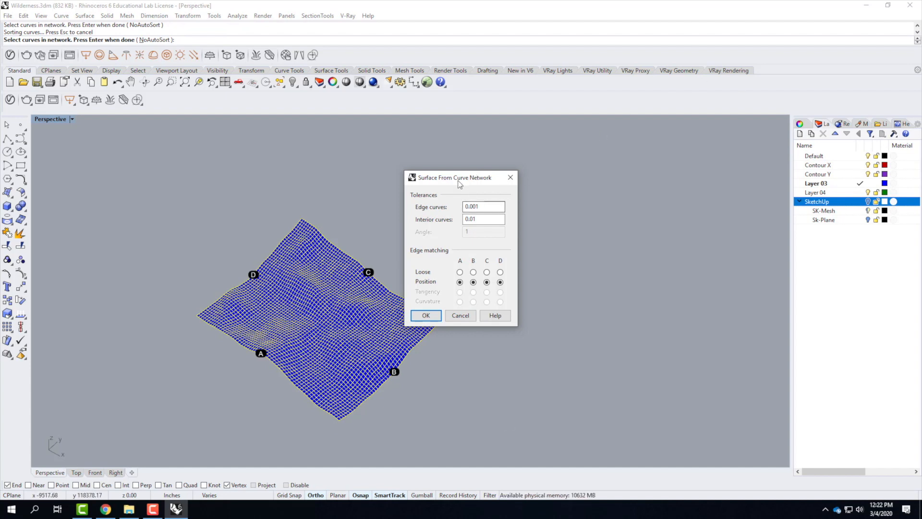
drag(455, 180, 547, 180)
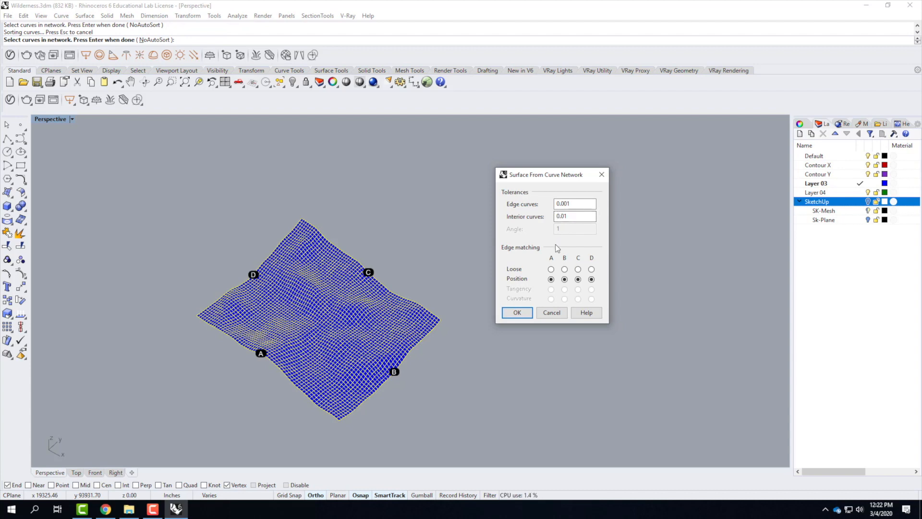
click(526, 315)
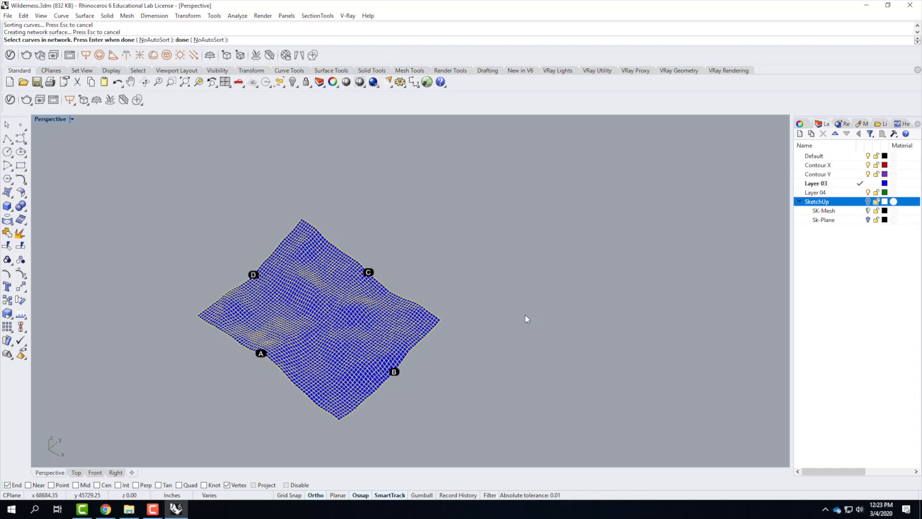
click(153, 508)
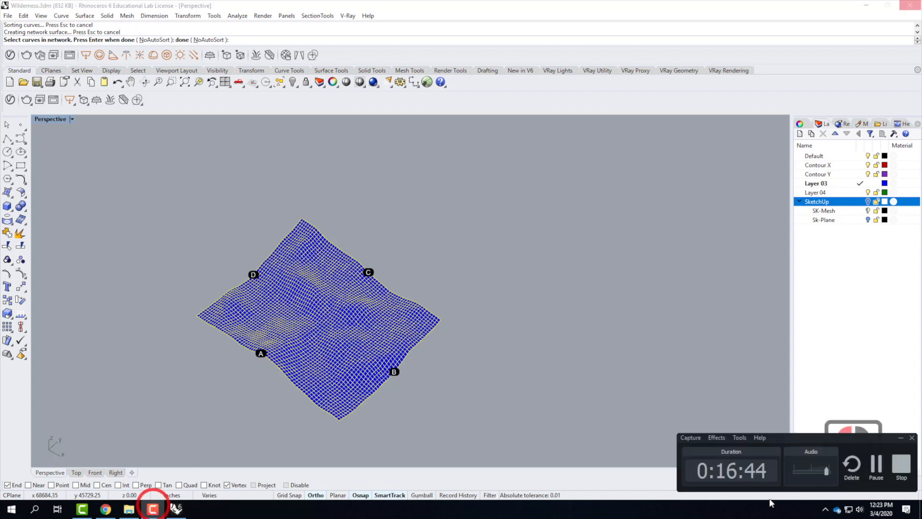
click(883, 475)
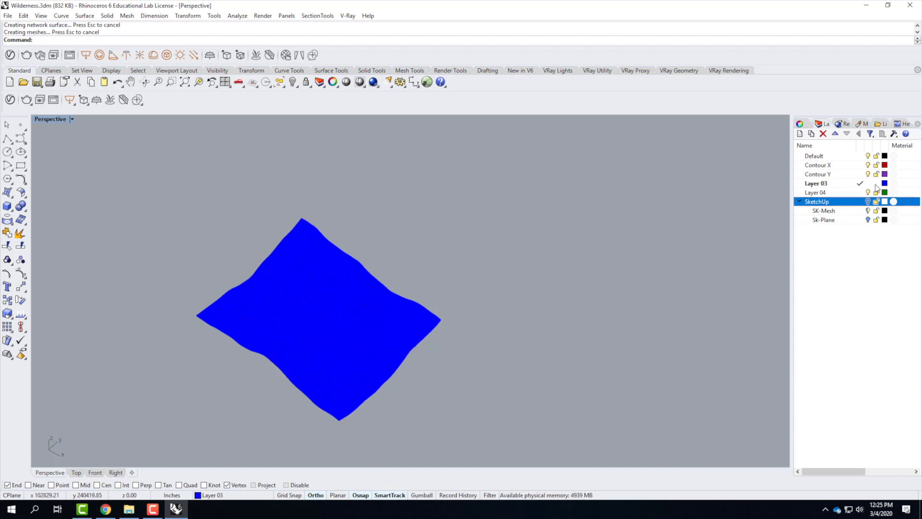
Rebuild the network surface with 200 points in U and V at degree 3, deleting the input surface
click(326, 281)
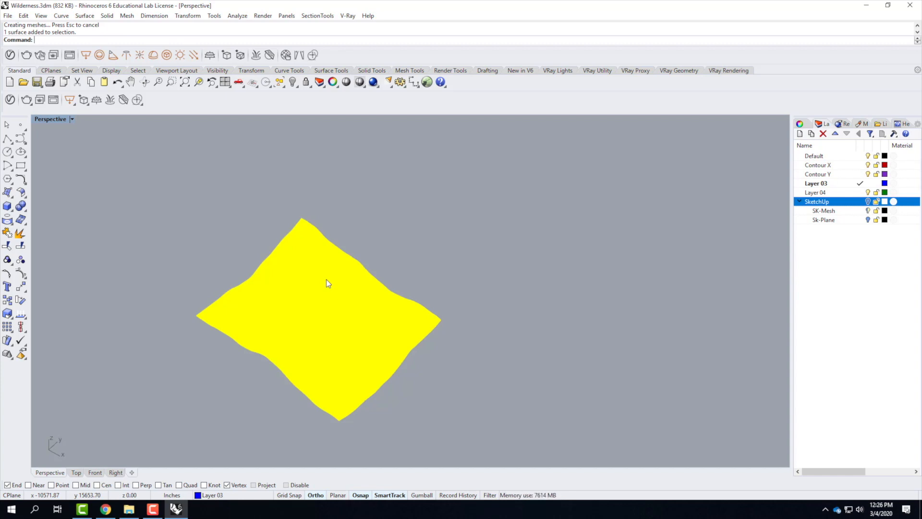
text(rebuild)
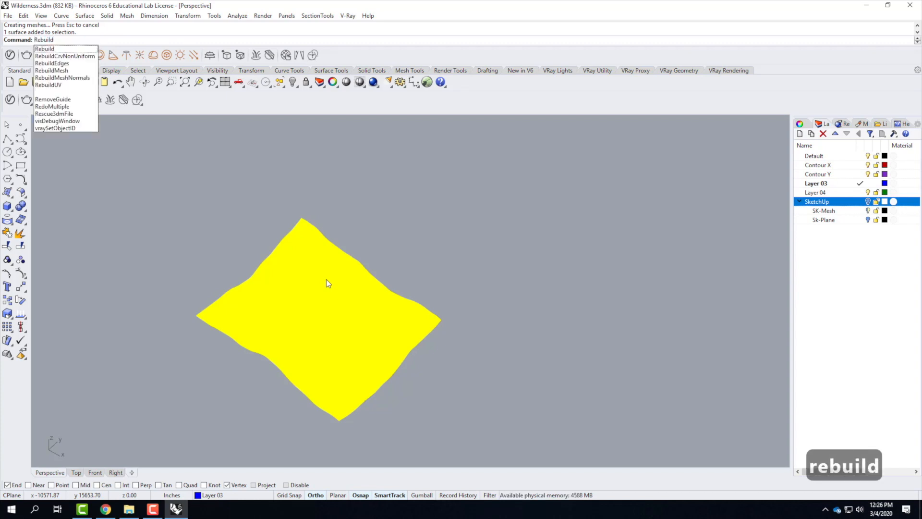
key(Return)
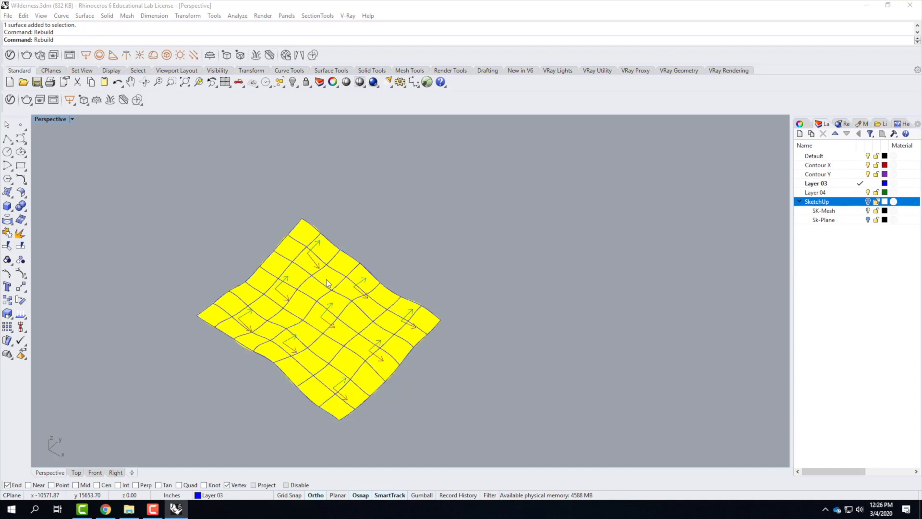
key(Return)
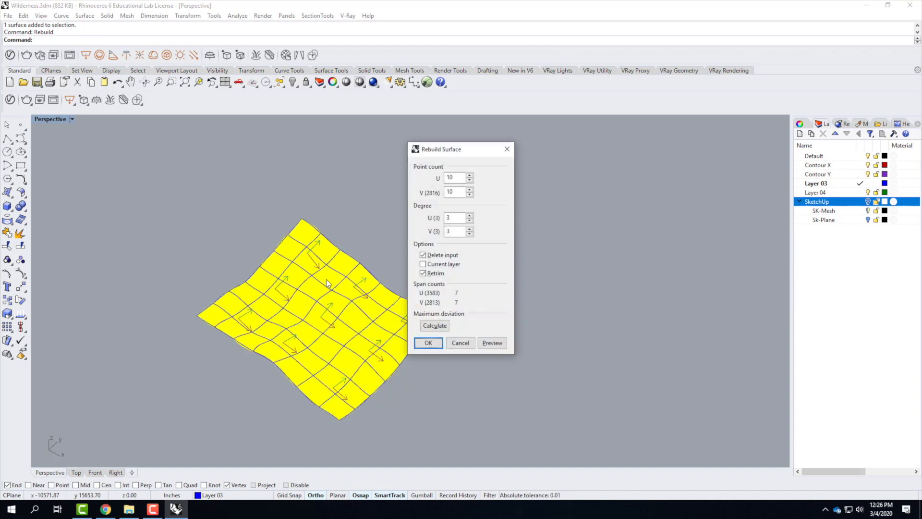
drag(459, 152, 515, 153)
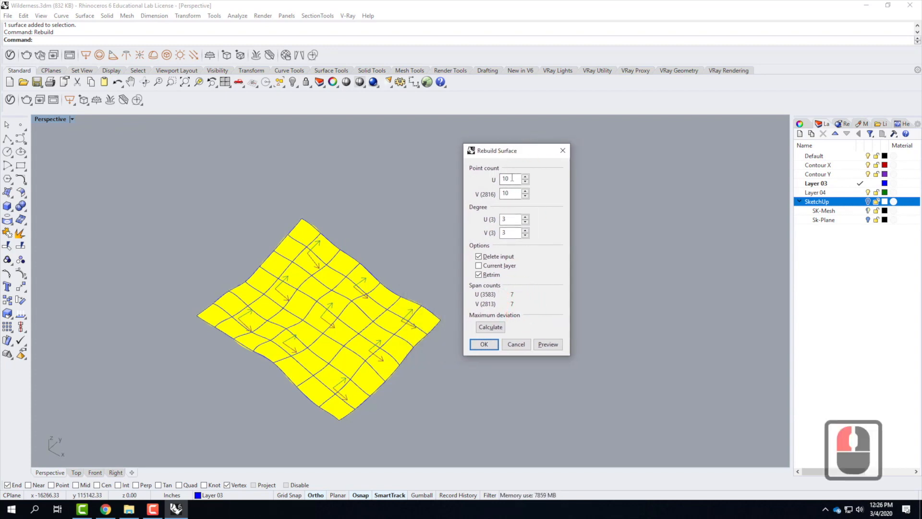
click(511, 177)
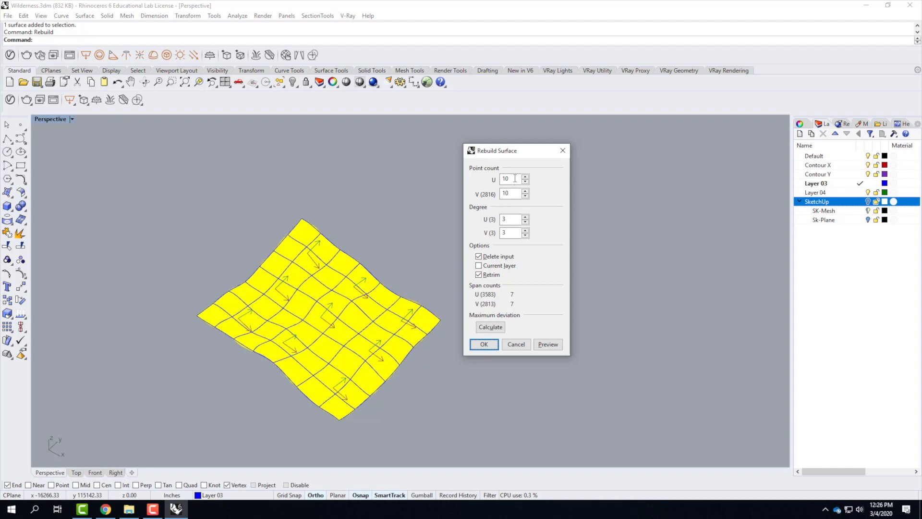
double_click(511, 179)
click(686, 202)
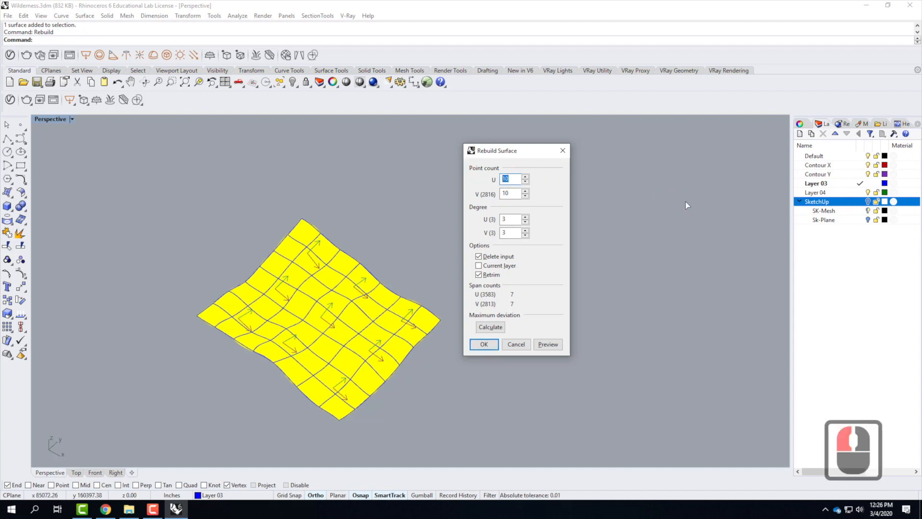
text(200)
key(Tab)
text(200)
key(Tab)
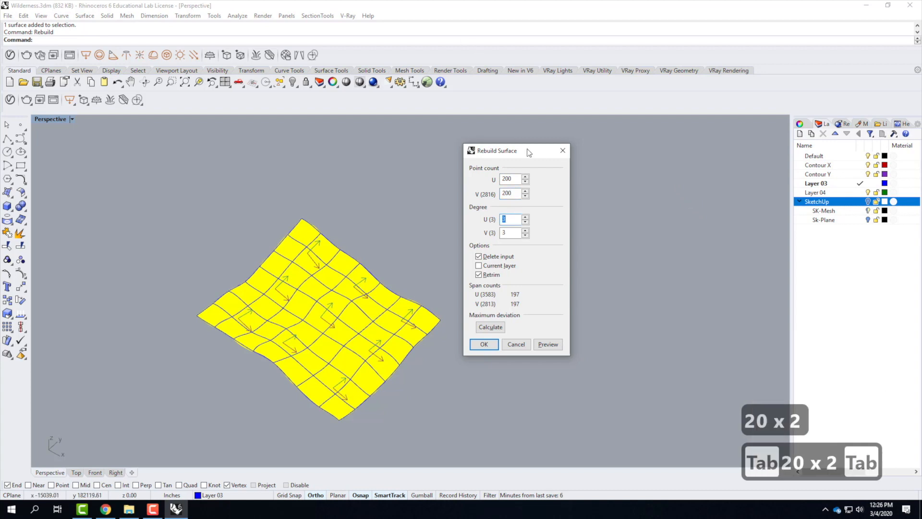
click(484, 345)
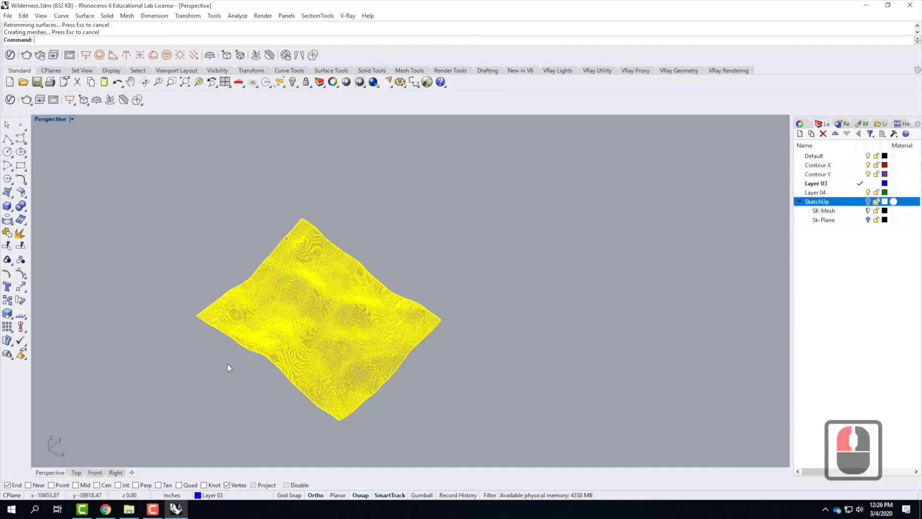
Turn off the Contour X and Contour Y layers and deselect the rebuilt terrain surface
scroll(227, 364, up, 5)
right_drag(267, 381, 299, 363)
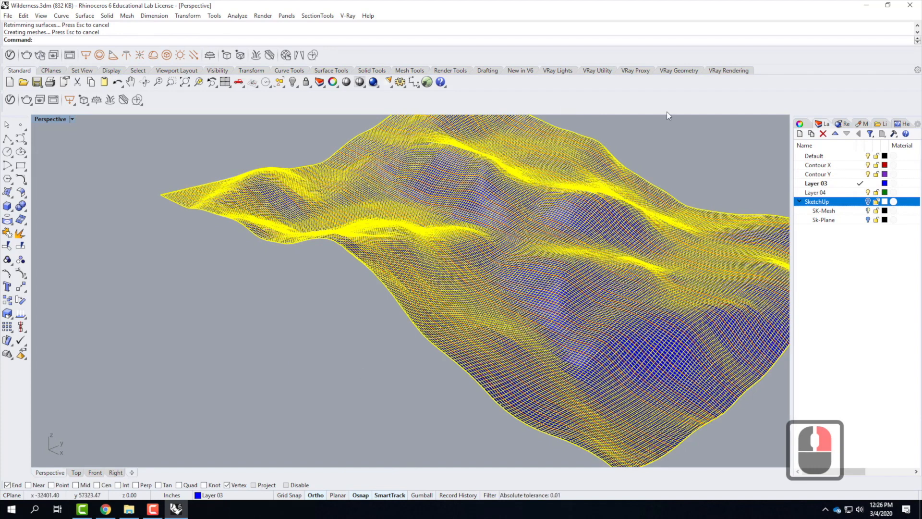
click(868, 164)
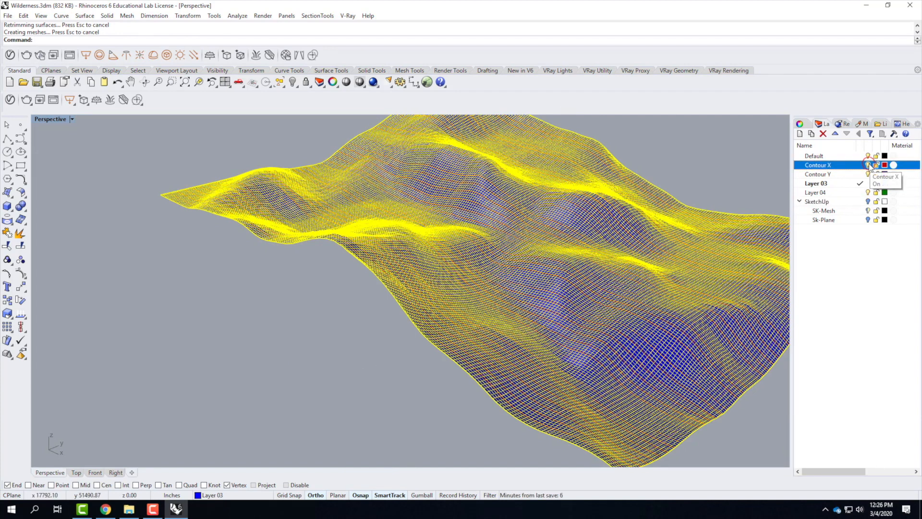
click(868, 174)
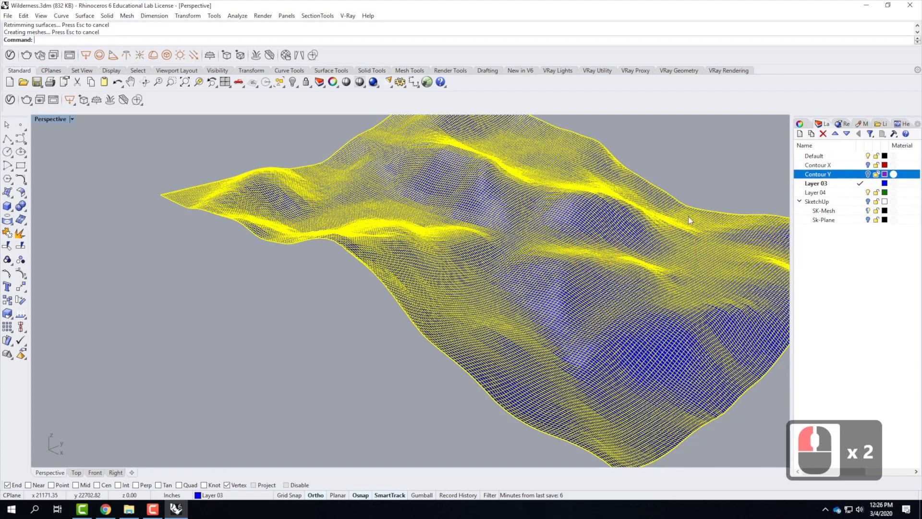
click(671, 207)
Change the color of Layer 03 to Black
mouse_move(693, 234)
right_down()
mouse_move(609, 237)
mouse_move(533, 221)
mouse_move(626, 240)
right_up()
double_click(885, 183)
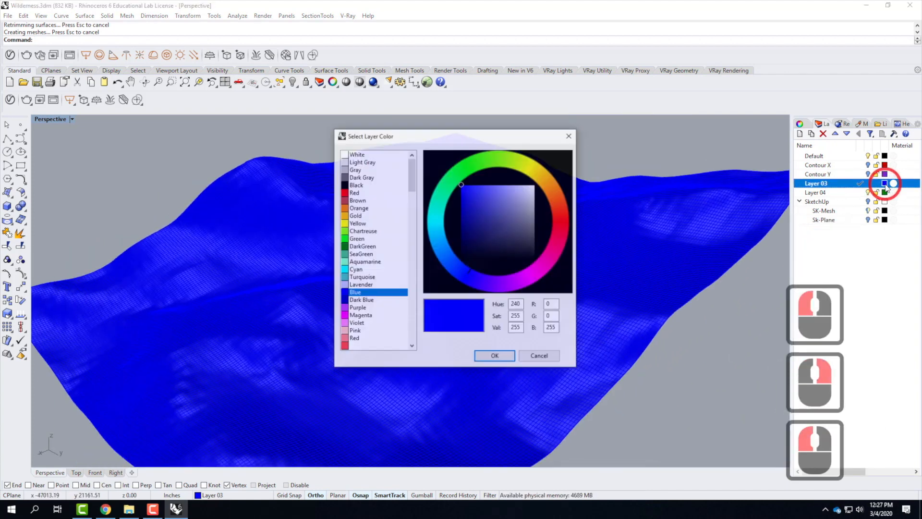
click(358, 187)
click(486, 354)
Examine the rebuilt terrain surface's smoothness and grid lines from several angles, both up close and as a whole
right_drag(372, 338, 411, 329)
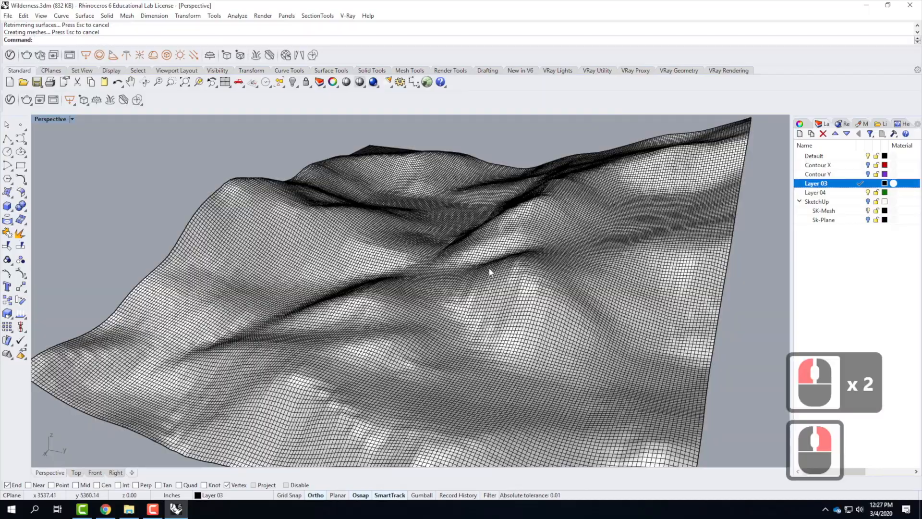
scroll(500, 268, up, 3)
right_drag(520, 297, 553, 299)
scroll(555, 306, down, 2)
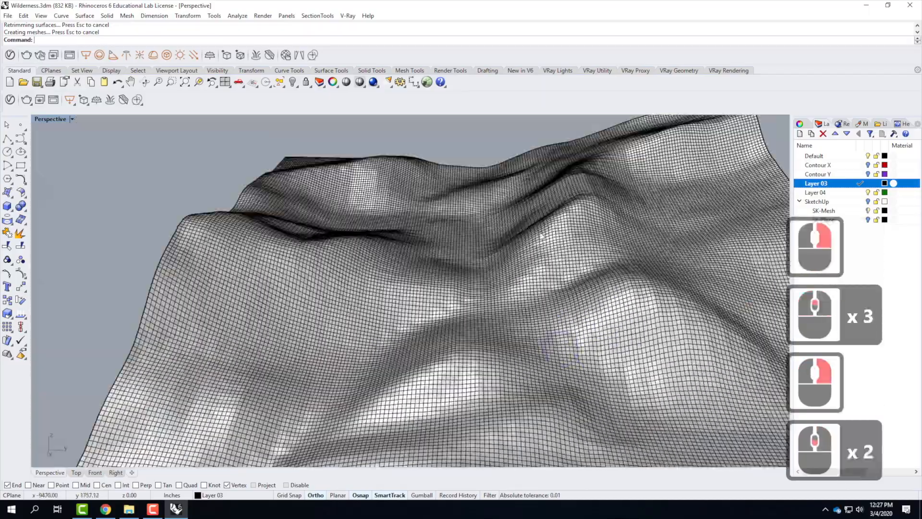
scroll(548, 265, up, 4)
right_drag(548, 264, 503, 237)
scroll(632, 171, up, 1)
scroll(632, 171, up, 3)
scroll(503, 237, down, 3)
scroll(586, 203, up, 2)
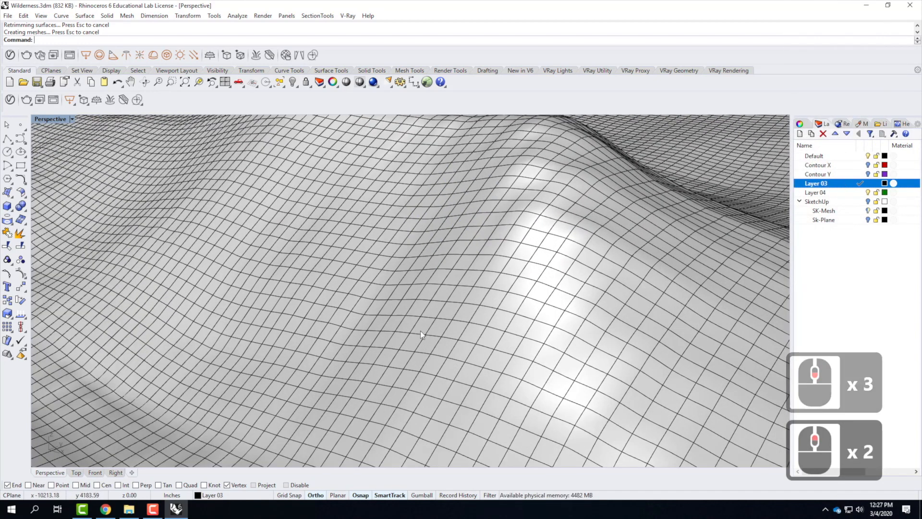
scroll(488, 354, down, 6)
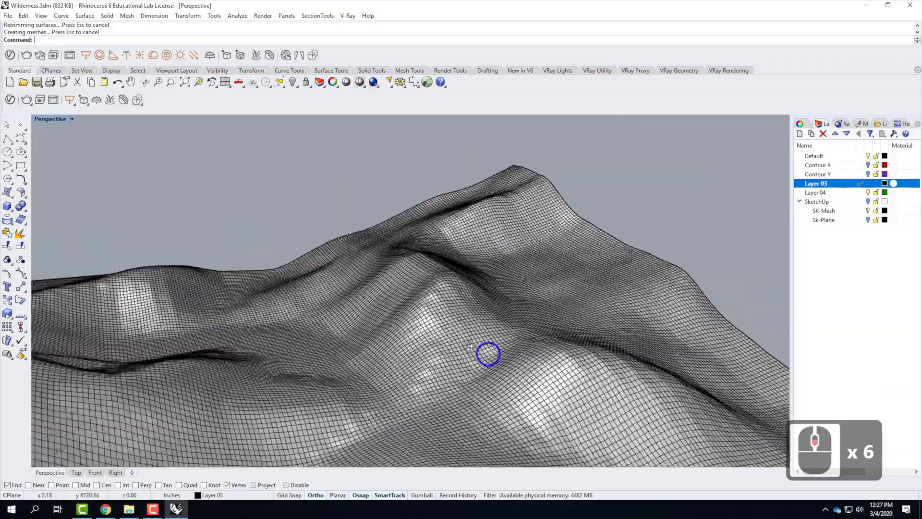
right_drag(470, 348, 312, 341)
scroll(331, 341, down, 2)
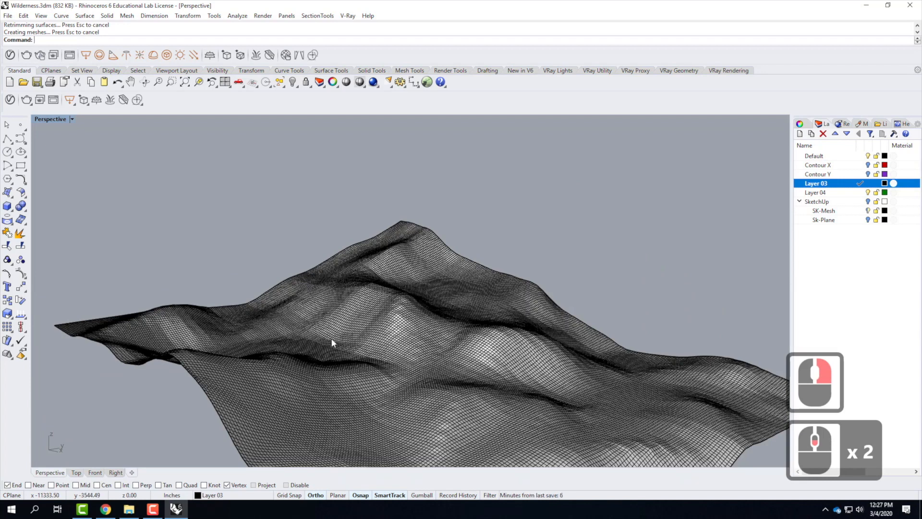
Turn on the SketchUp layer and compare its original triangulated mesh with the rebuilt surface up close
click(868, 202)
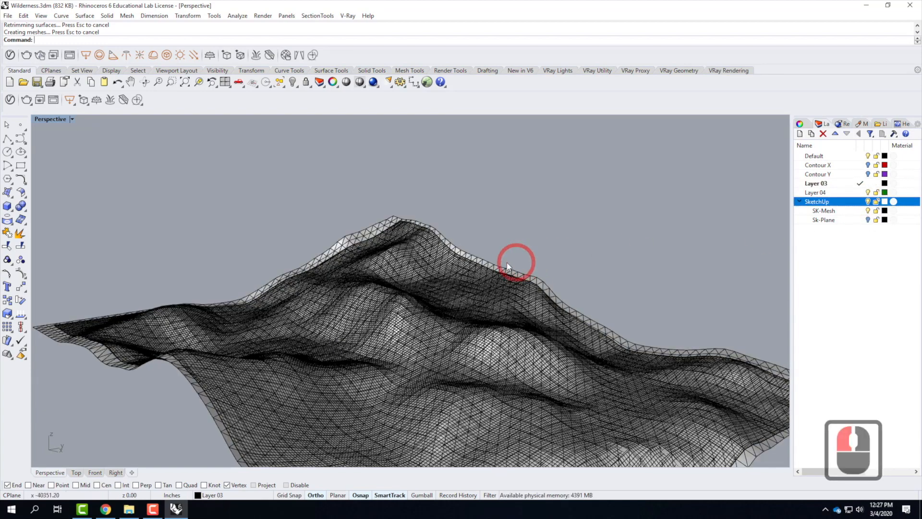
scroll(539, 265, up, 3)
right_drag(586, 310, 519, 309)
click(683, 308)
right_drag(666, 332, 432, 339)
scroll(275, 358, up, 3)
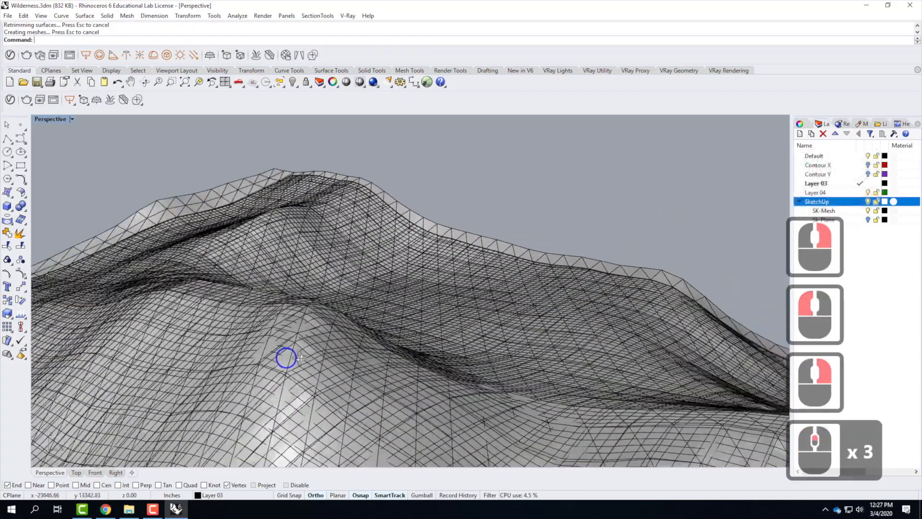
right_click(356, 341)
scroll(387, 333, up, 2)
scroll(395, 331, up, 2)
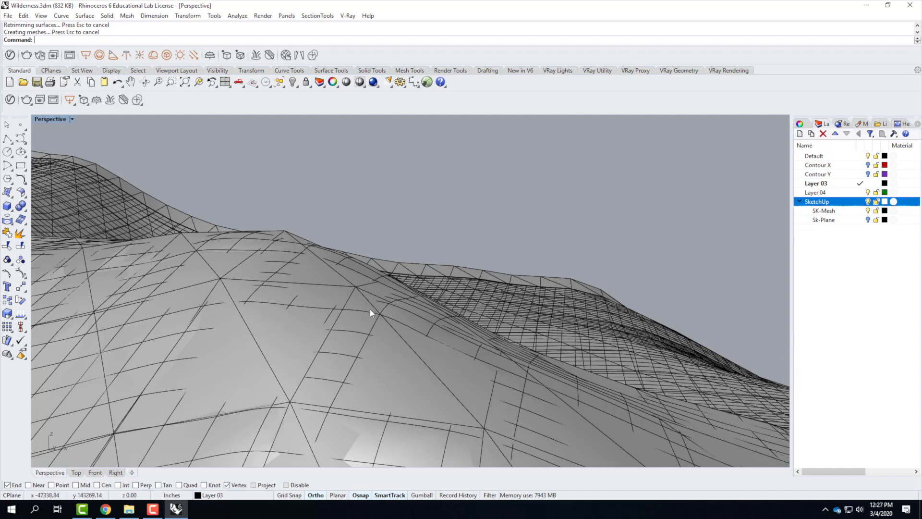
scroll(278, 278, down, 4)
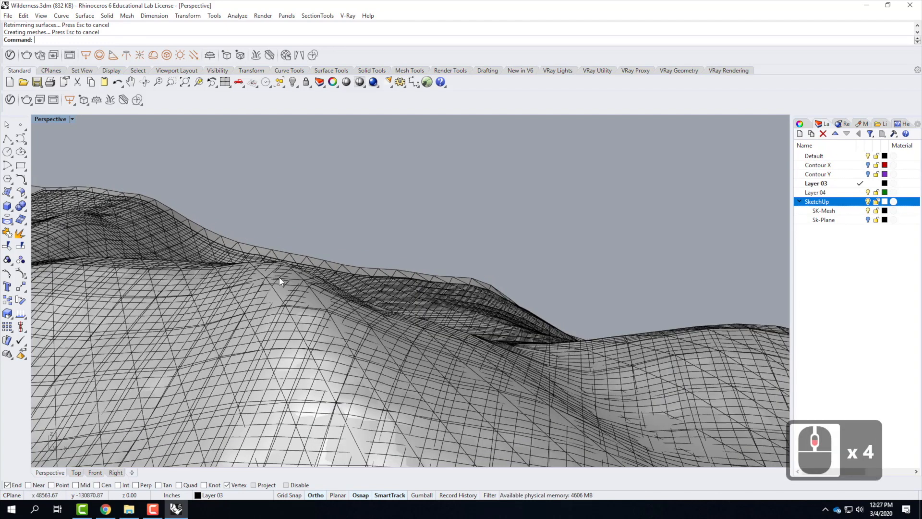
Turn off the SketchUp layer and rename Layer 03 as 200
click(868, 201)
click(817, 184)
click(817, 184)
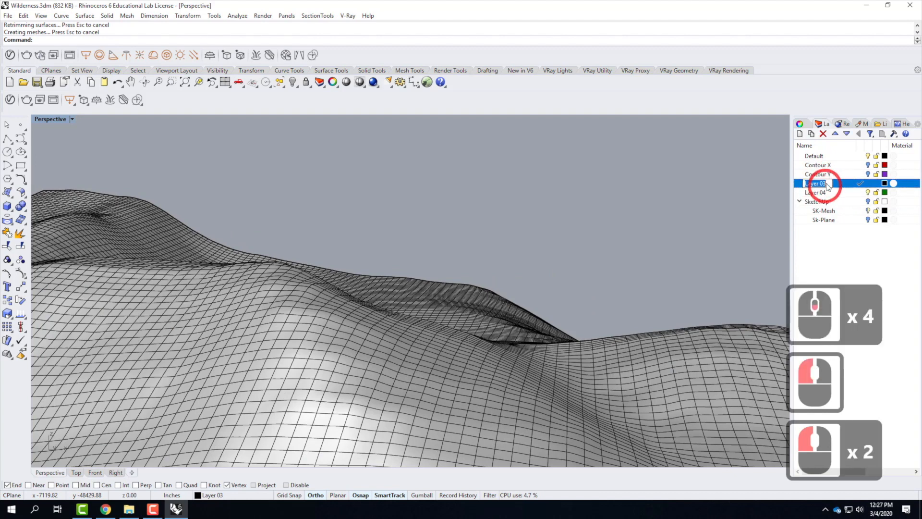
text(200)
key(Return)
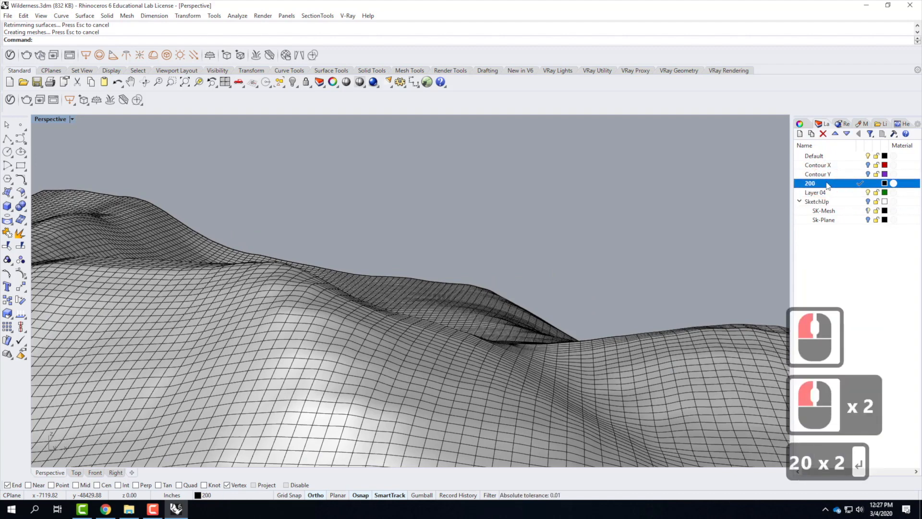
Select the rebuilt terrain surface and create a new layer named 100
scroll(494, 249, down, 4)
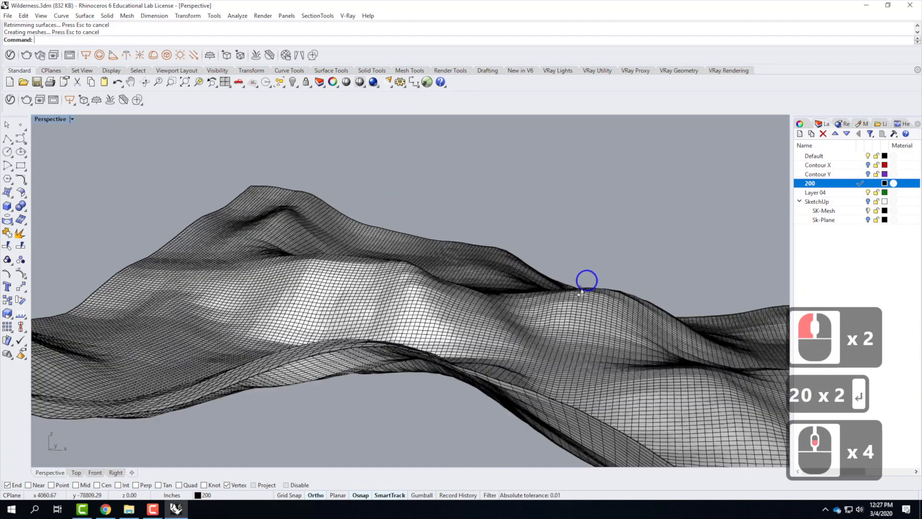
right_drag(587, 280, 544, 312)
click(316, 269)
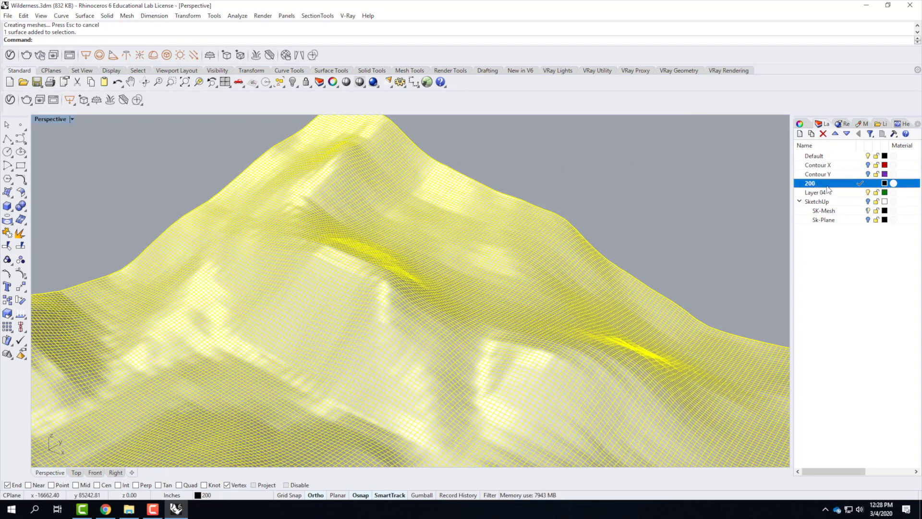
click(799, 134)
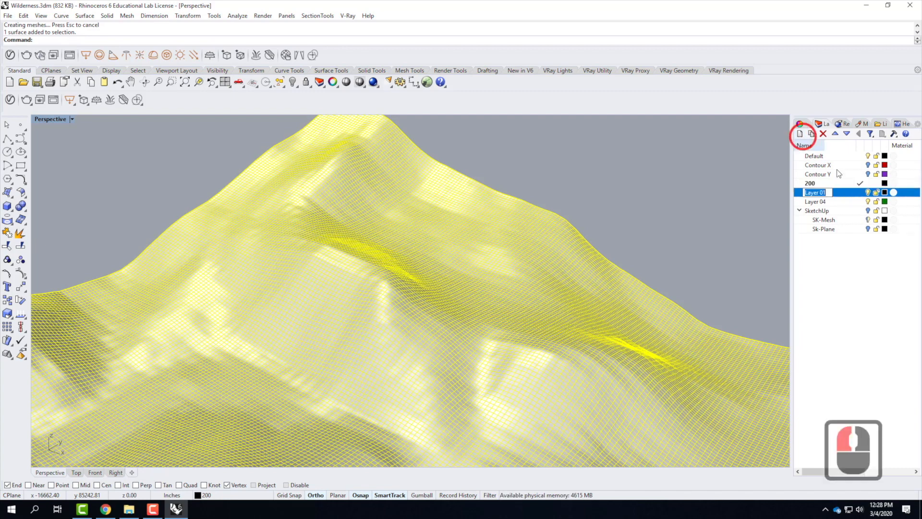
text(100)
key(Return)
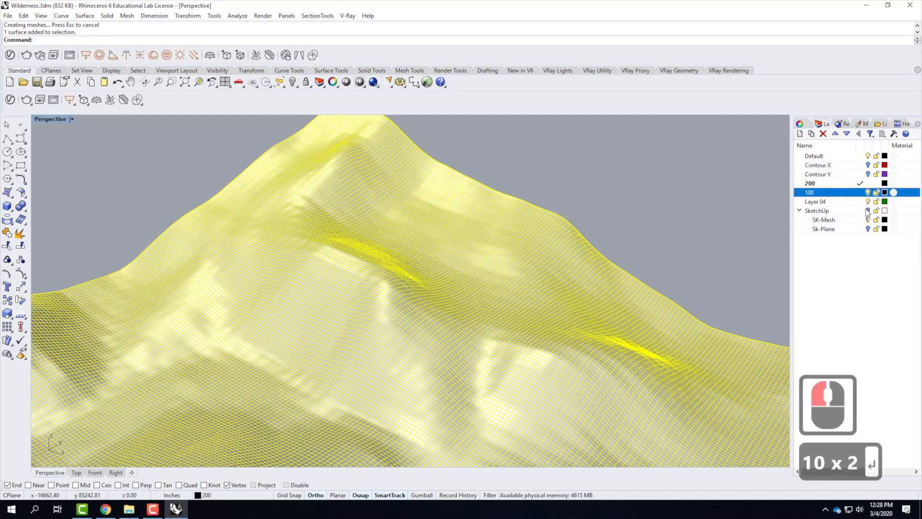
Copy the terrain surface in place and change the selected surface to layer 100
click(541, 239)
click(541, 238)
text(copy)
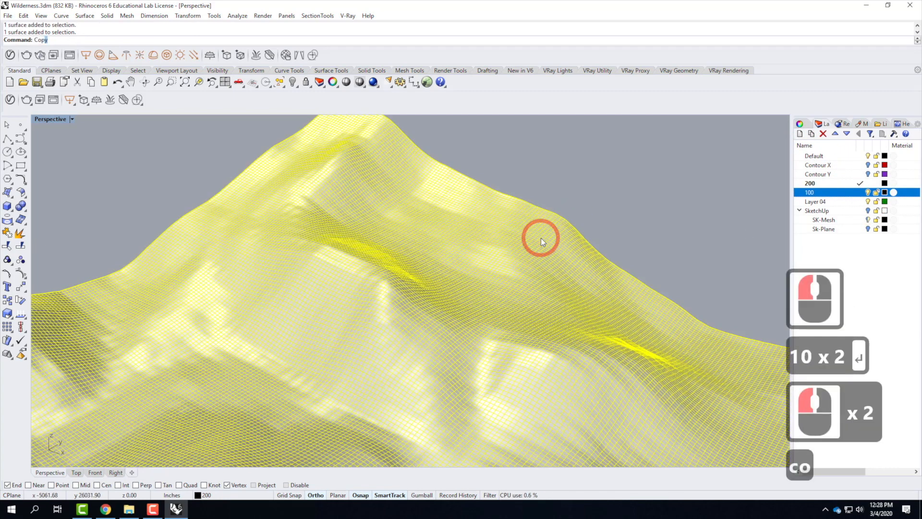
key(Return)
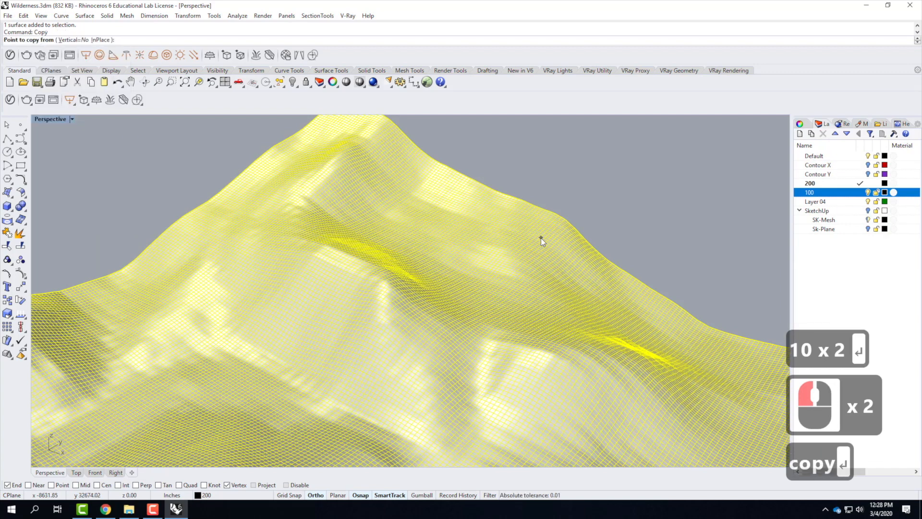
text(i)
key(Return)
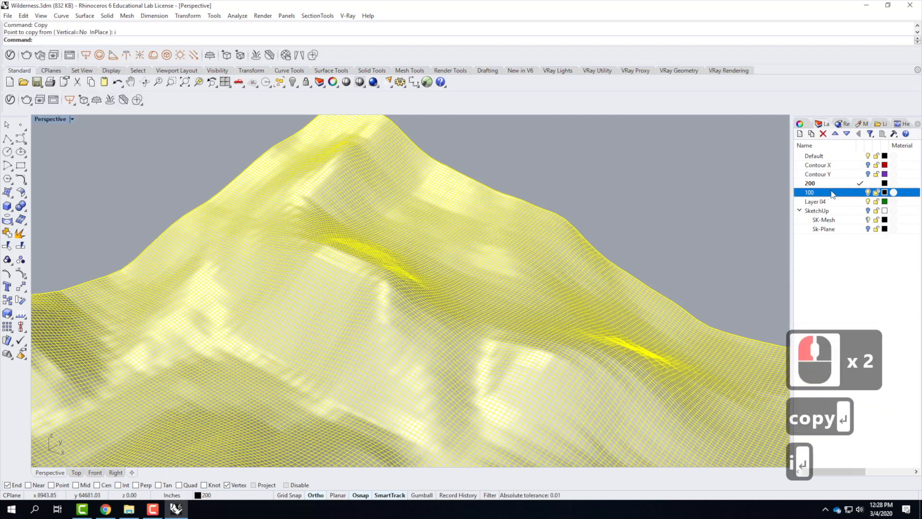
right_click(832, 194)
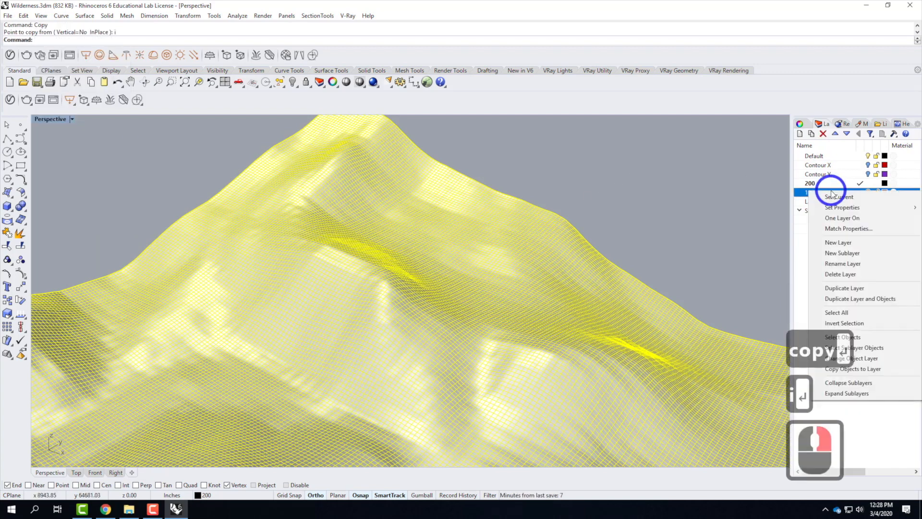
click(887, 364)
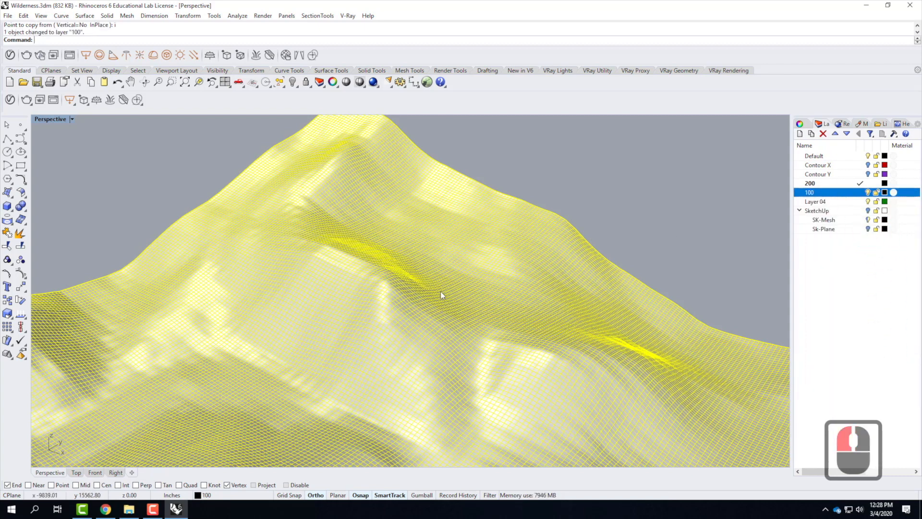
Rebuild the surface on layer 100 with a point count of 100 in U and 100 in V, and deselect it
text(rebiuld)
key(BackSpace)
key(BackSpace)
key(BackSpace)
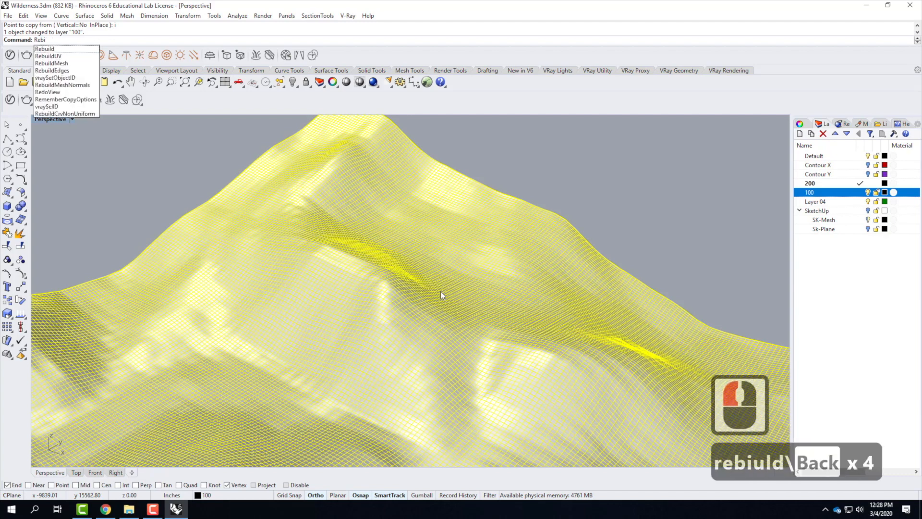
key(BackSpace)
key(BackSpace)
text(uild)
key(Return)
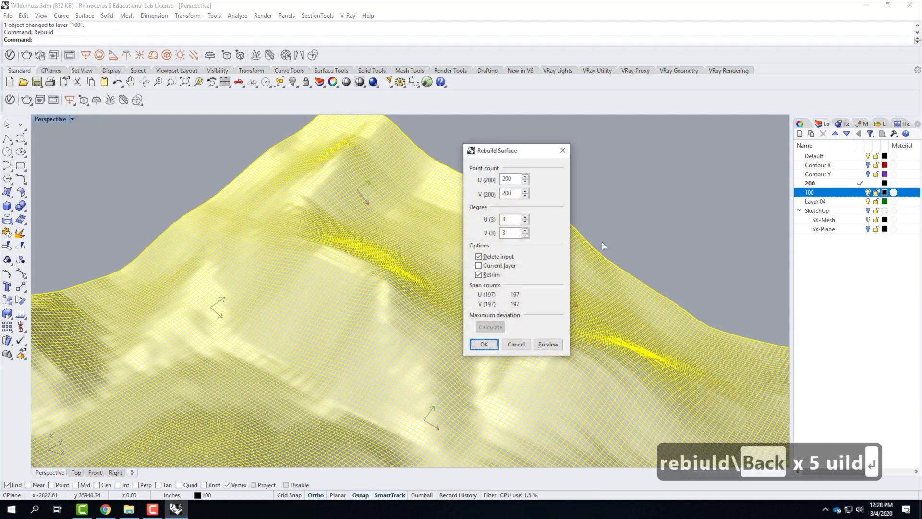
drag(516, 179, 468, 169)
text(100)
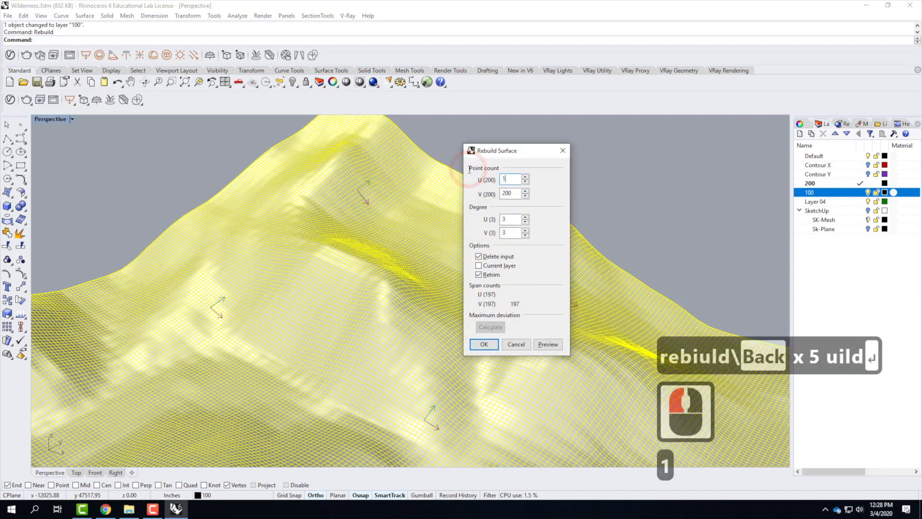
key(Tab)
text(100)
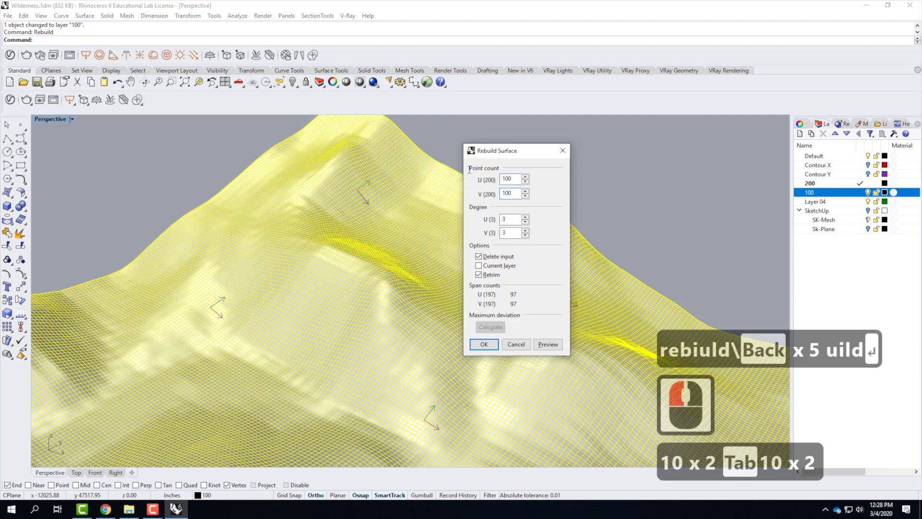
key(Return)
click(642, 231)
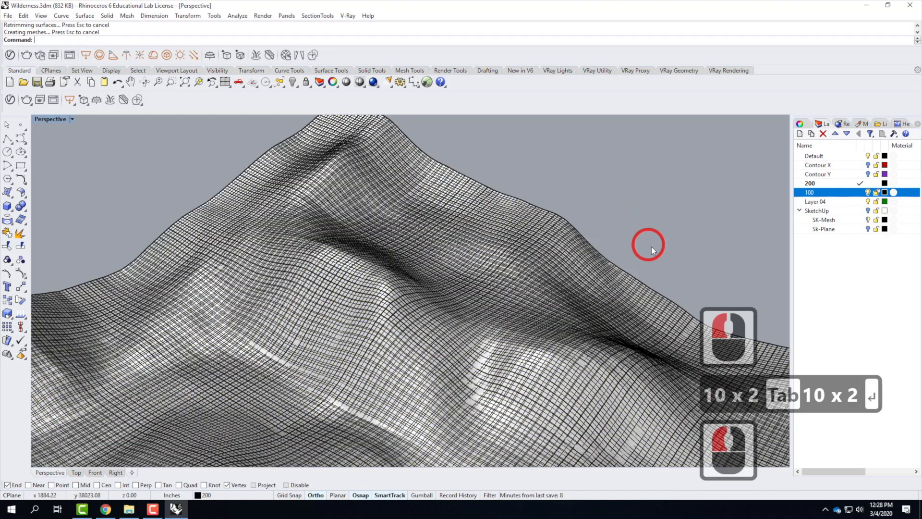
Change the color of layer 100 to Orange
click(819, 192)
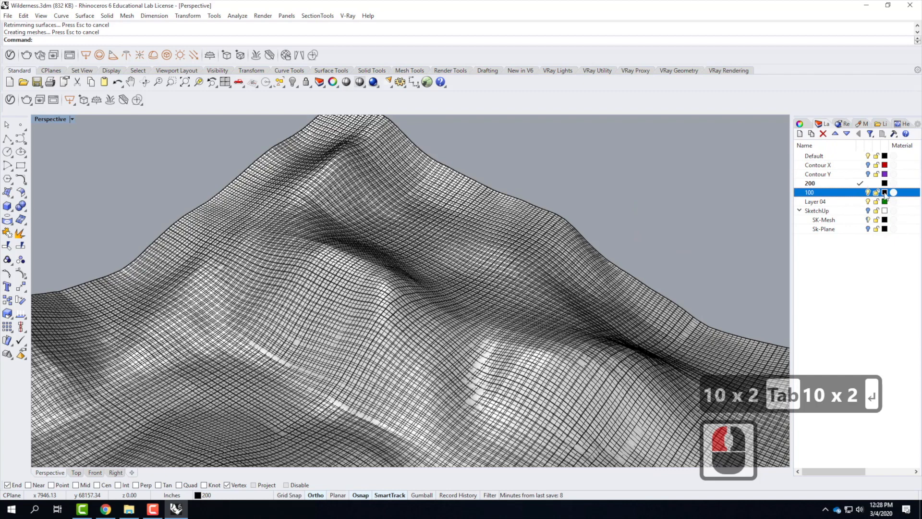
click(885, 192)
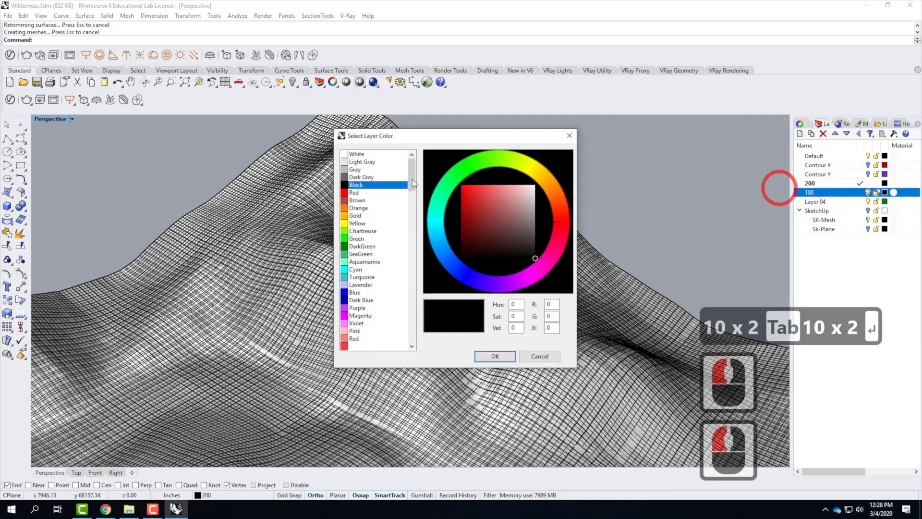
click(358, 207)
click(495, 356)
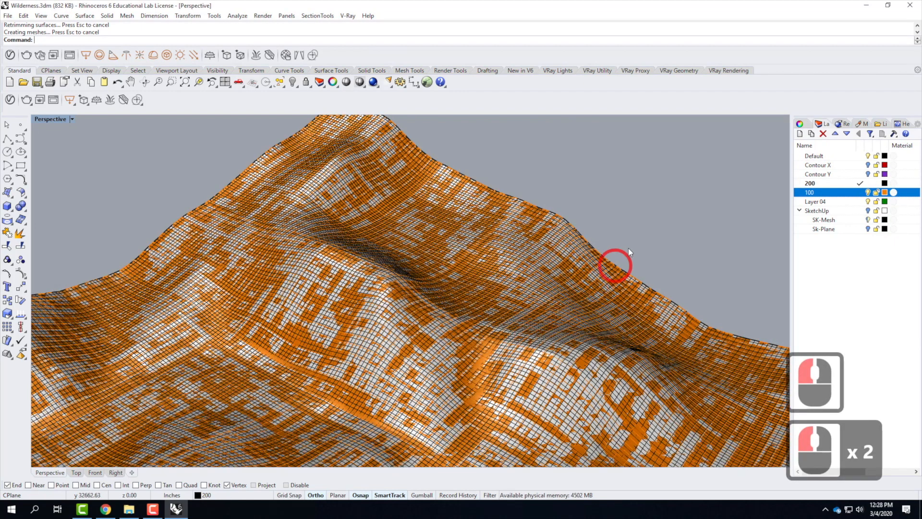
Compare the overlapping 200-point and 100-point terrain surfaces up close from different angles
scroll(650, 232, up, 2)
right_drag(641, 304, 457, 287)
scroll(458, 286, up, 5)
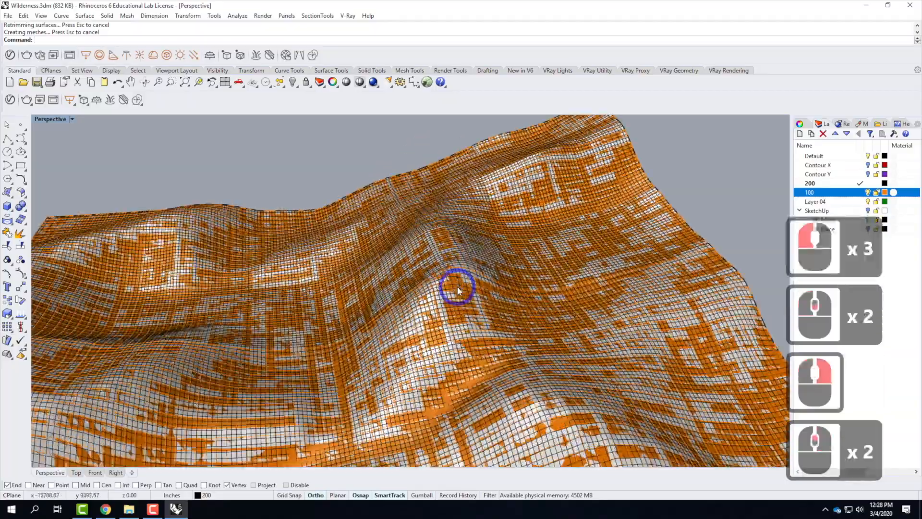
right_drag(529, 293, 398, 275)
scroll(359, 257, up, 3)
scroll(495, 270, down, 2)
scroll(559, 246, up, 1)
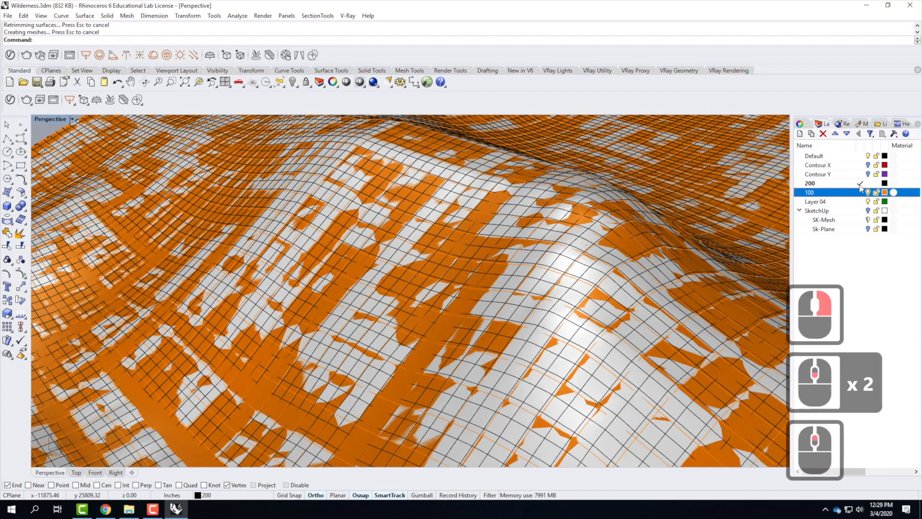
Make layer 100 the current layer and turn off layer 200
click(859, 192)
click(868, 184)
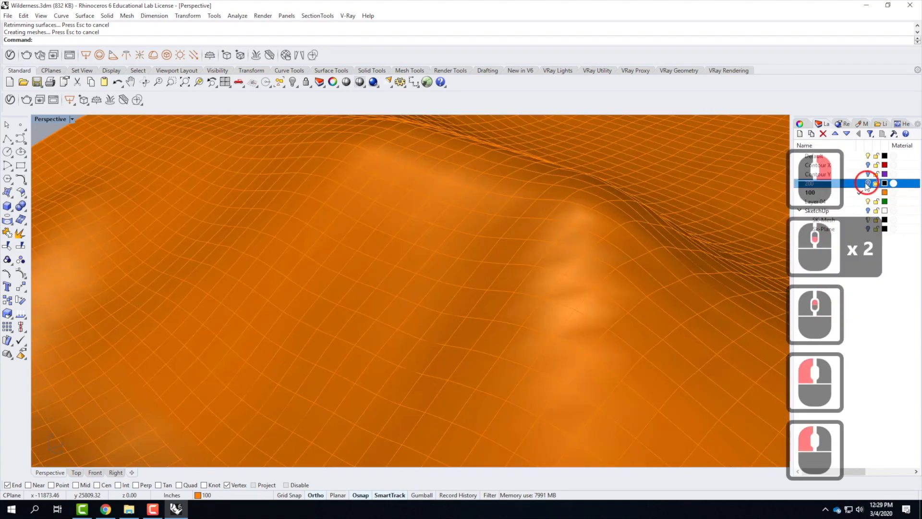
scroll(529, 200, down, 1)
right_drag(539, 258, 504, 232)
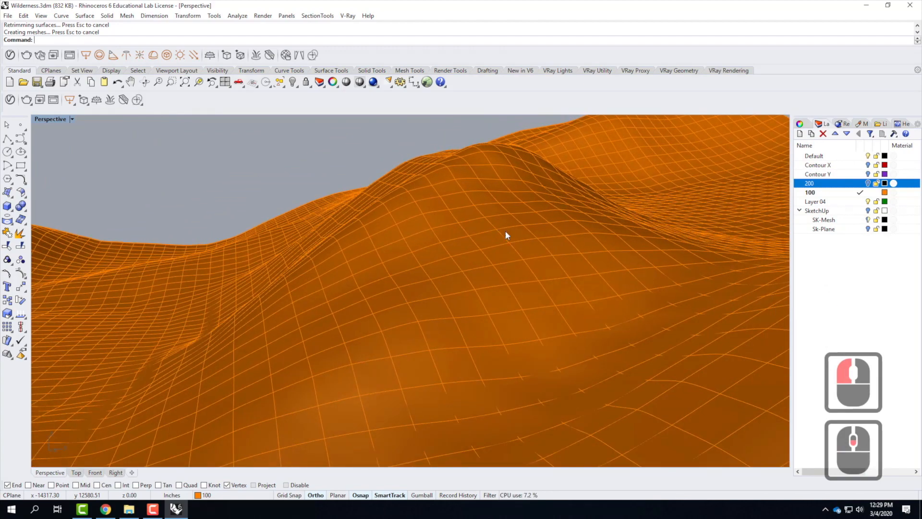
Change the color of layer 100 to Black
click(885, 192)
click(356, 184)
click(494, 356)
Examine the smoothness and grid density of the 100-point terrain surface, both up close and as a whole
scroll(389, 202, up, 5)
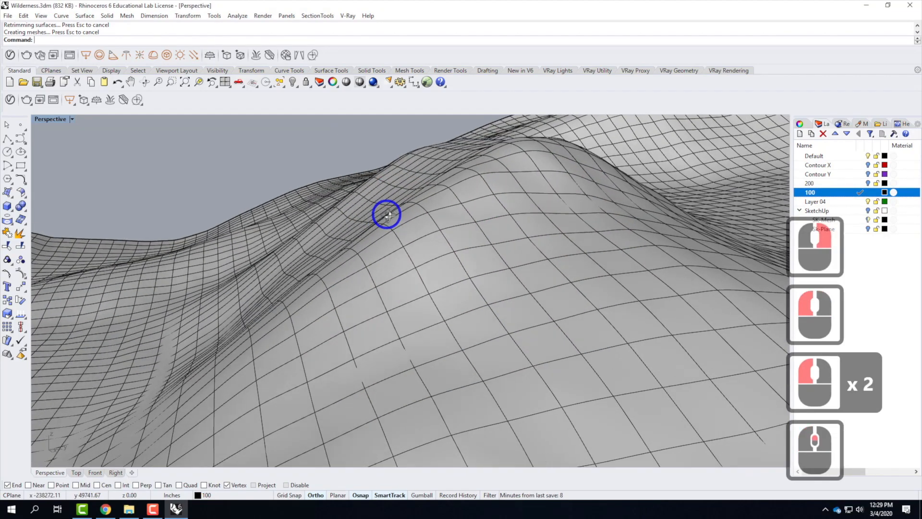
scroll(389, 215, down, 5)
right_drag(425, 235, 454, 335)
scroll(362, 247, up, 2)
right_drag(350, 278, 397, 272)
scroll(391, 271, down, 3)
right_drag(445, 289, 347, 296)
scroll(284, 267, down, 3)
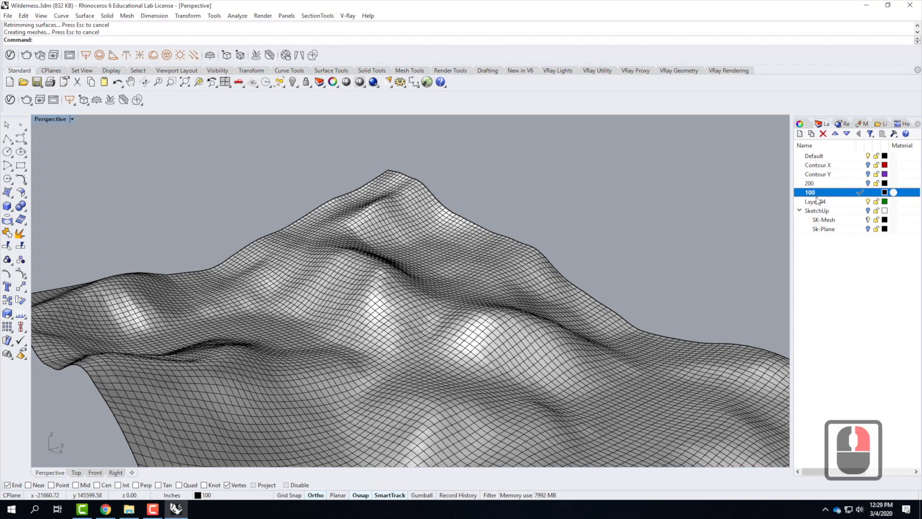
Create a new layer named 50
click(800, 133)
text(0)
key(Return)
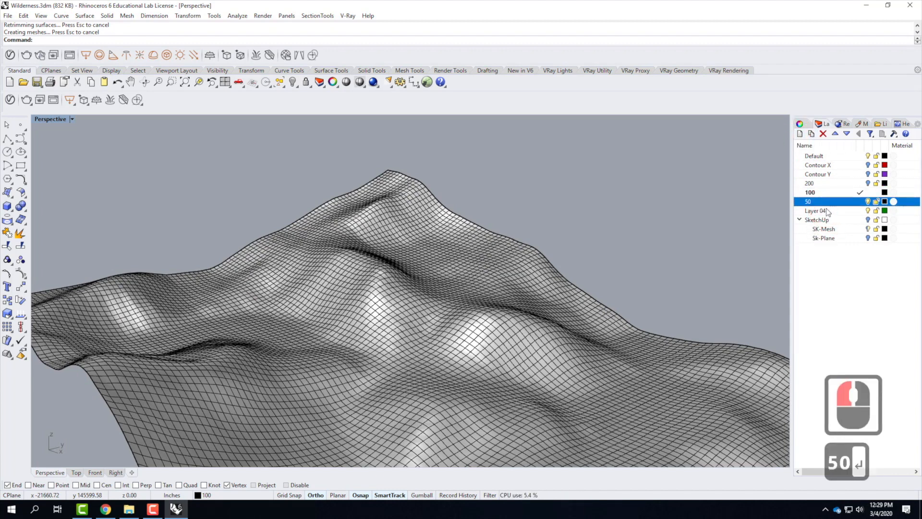
Copy the 100-point terrain surface in place and change the selected surface to layer 50
click(523, 277)
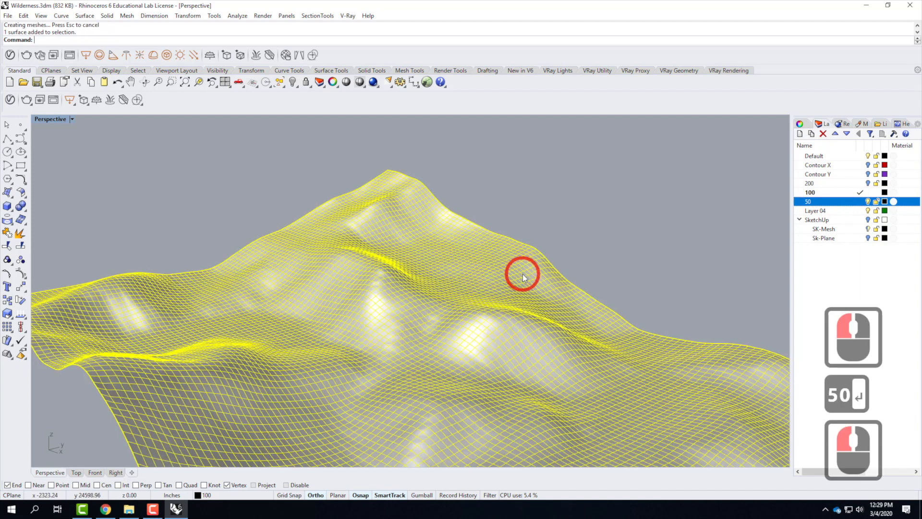
text(copy)
key(Return)
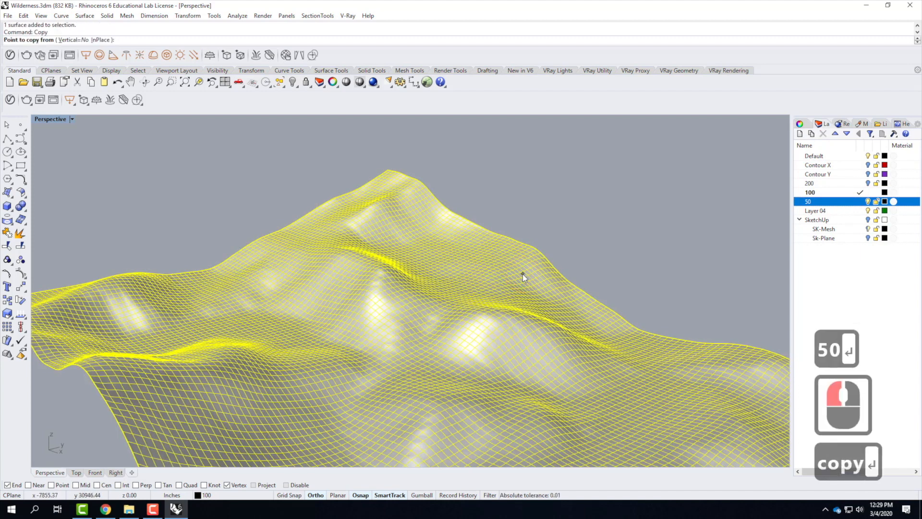
text(i)
key(Return)
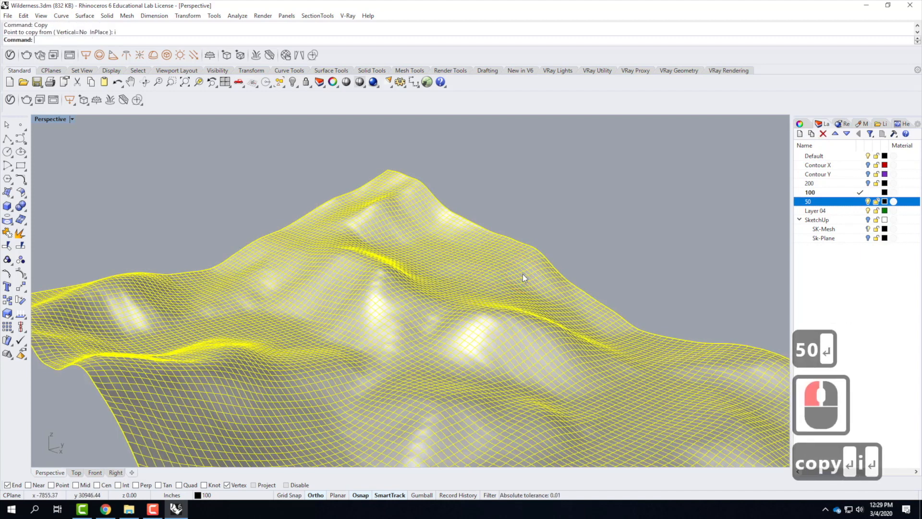
right_click(858, 204)
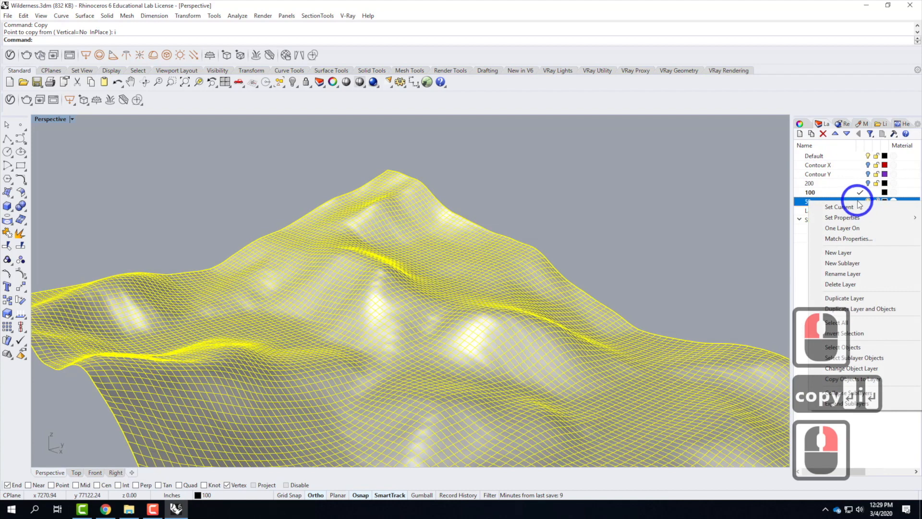
click(884, 367)
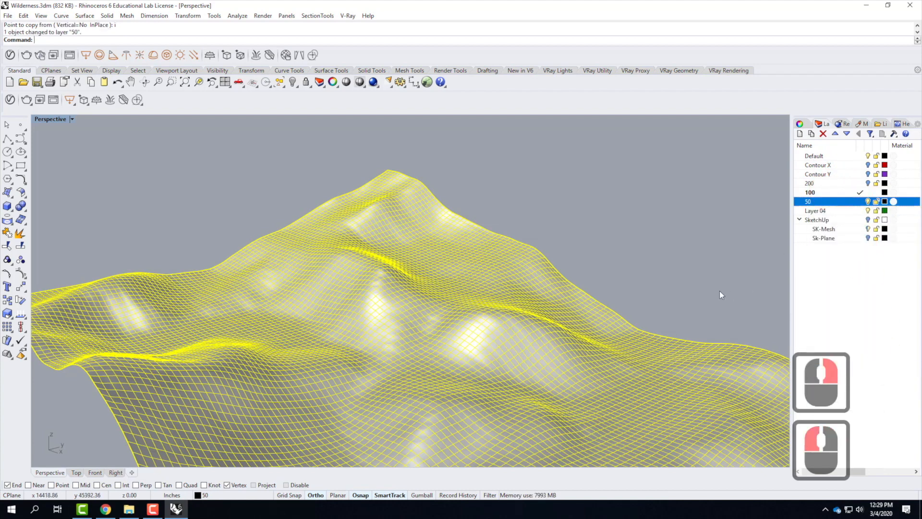
Rebuild the surface on layer 50 with a point count of 50 in U and 50 in V
text(re)
key(Return)
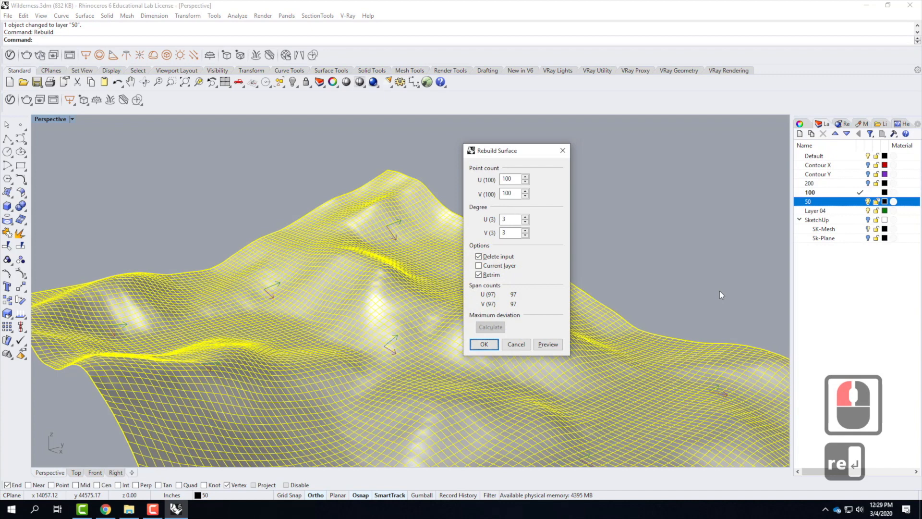
click(472, 176)
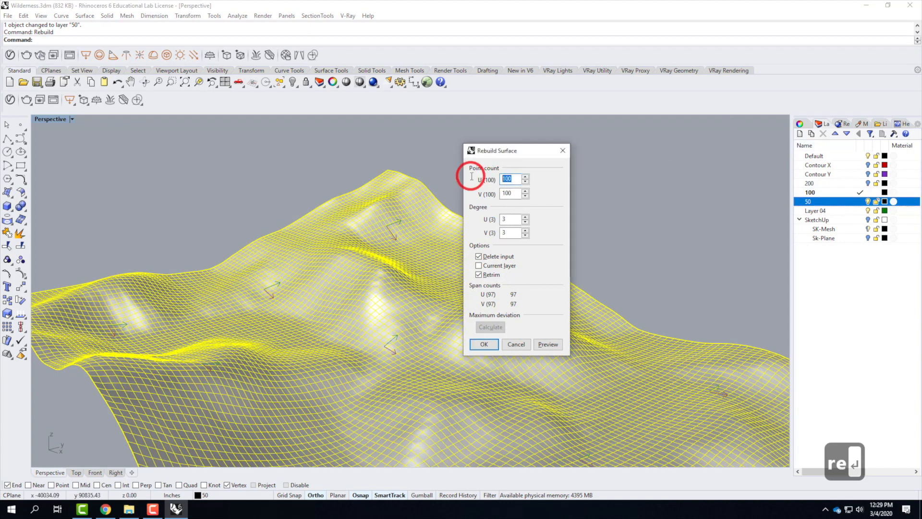
text(50)
key(Tab)
text(50)
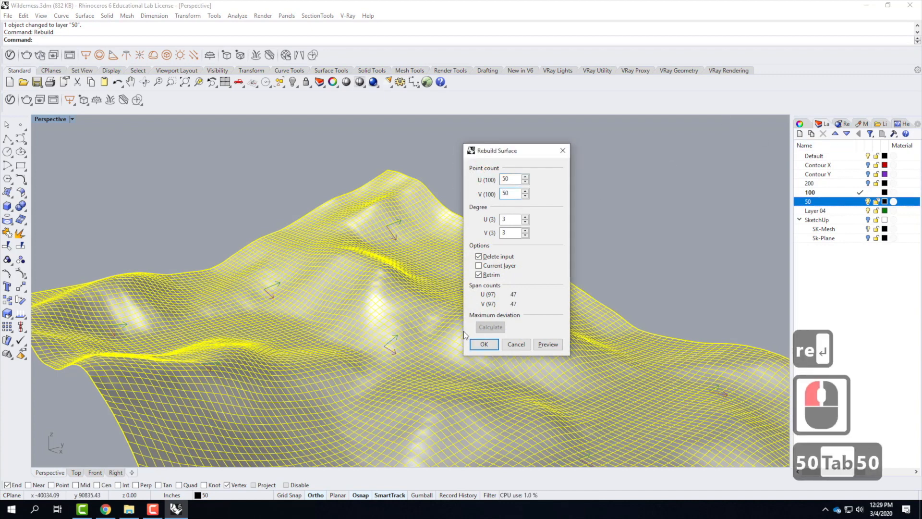
click(483, 343)
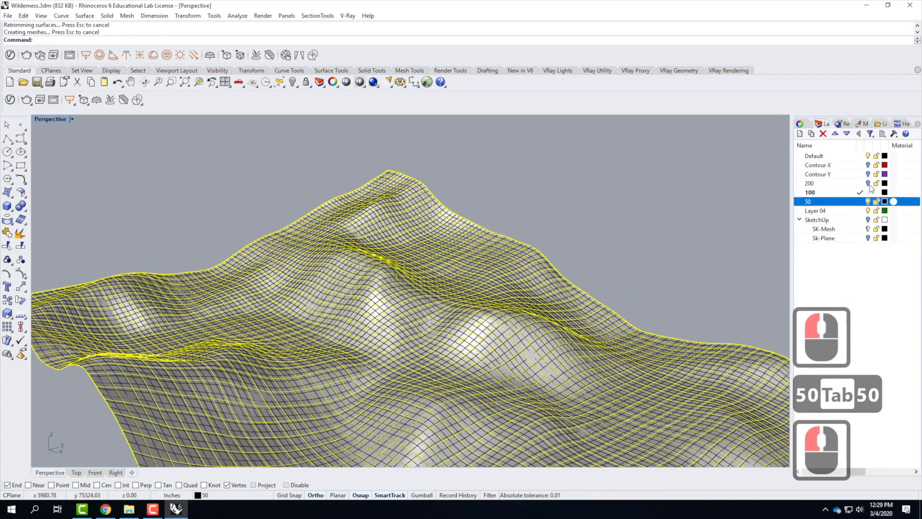
Make layer 50 current and hide layer 100 to inspect the 50-point terrain surface on its own
click(856, 200)
click(873, 193)
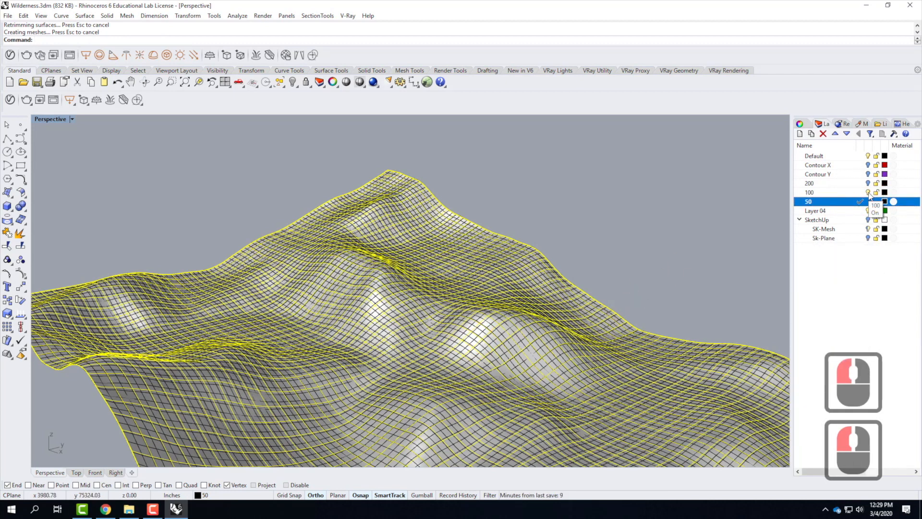
click(867, 193)
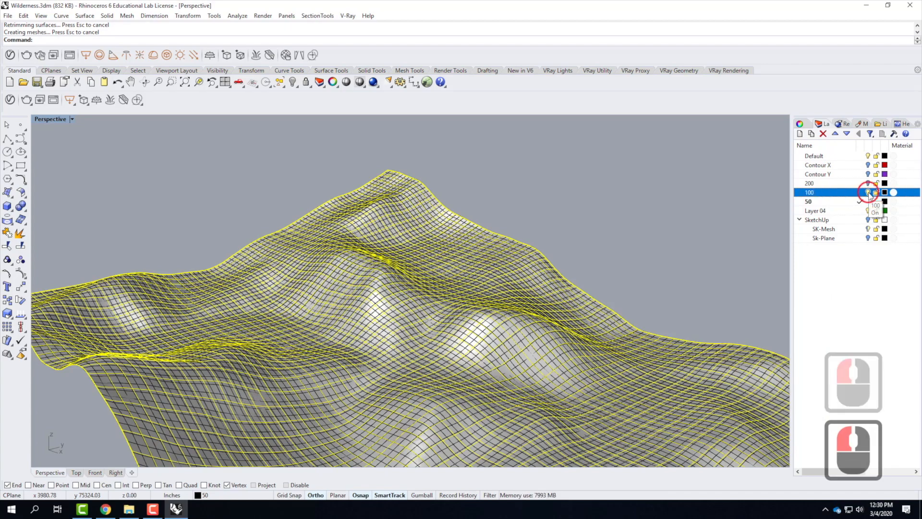
click(426, 217)
scroll(367, 270, up, 3)
scroll(367, 270, up, 2)
right_drag(391, 292, 502, 260)
scroll(503, 261, up, 2)
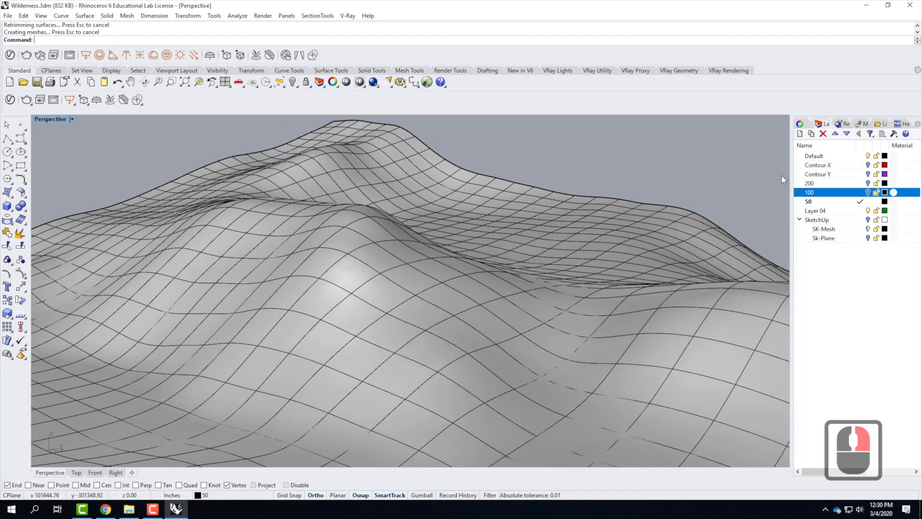
Show layer 200 and set its layer color to Orange to compare the 200-point surface with the 50-point one
click(868, 183)
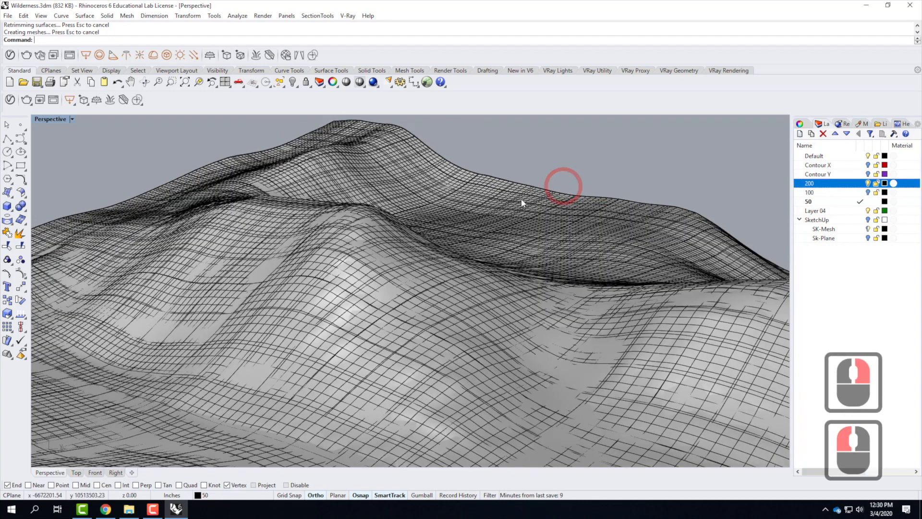
click(885, 183)
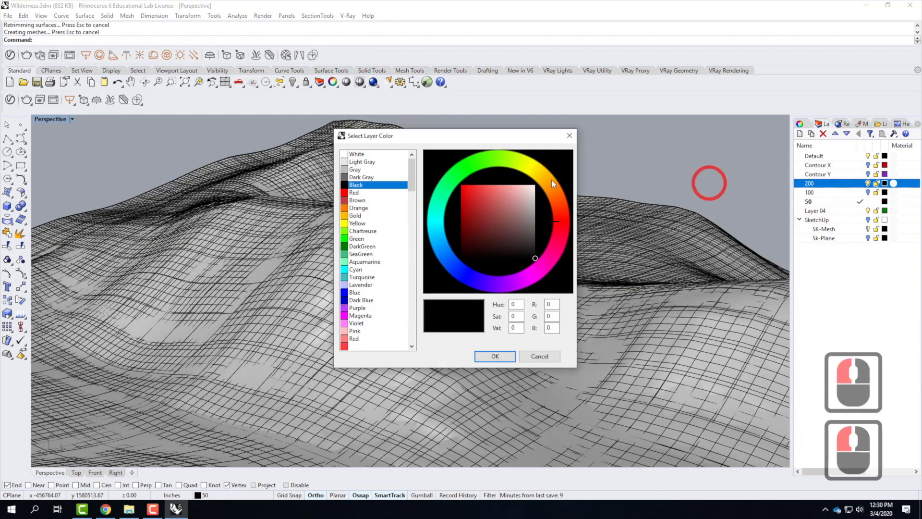
click(358, 208)
click(494, 356)
scroll(558, 285, down, 2)
right_drag(558, 285, 502, 312)
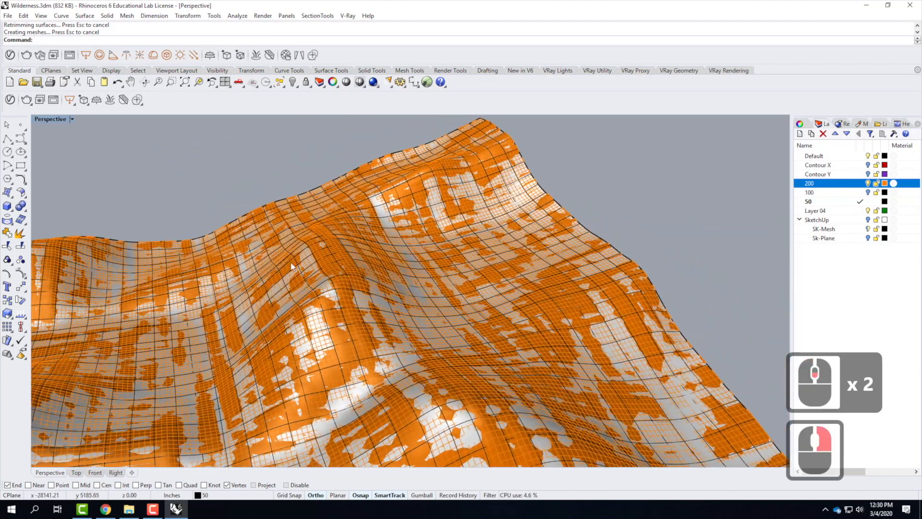
scroll(341, 261, up, 3)
scroll(307, 248, up, 1)
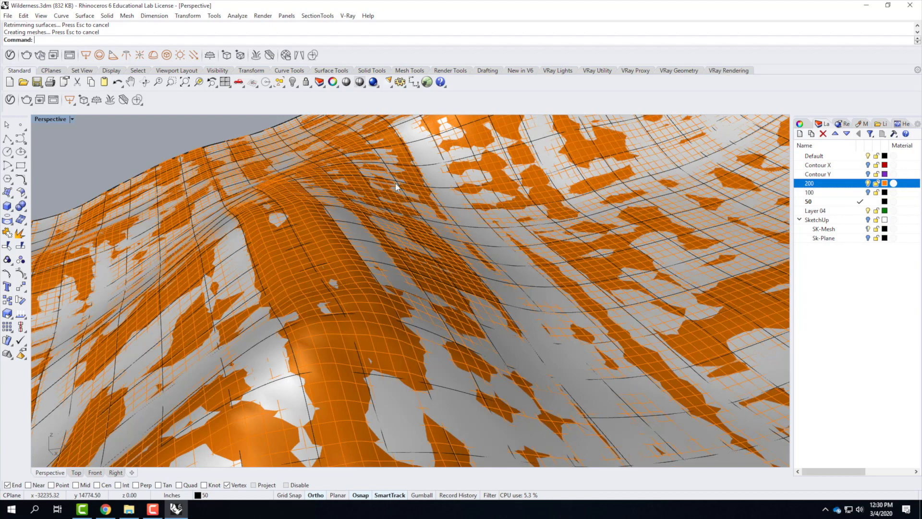
Hide layer 200 and inspect the whole 50-point terrain surface
click(869, 184)
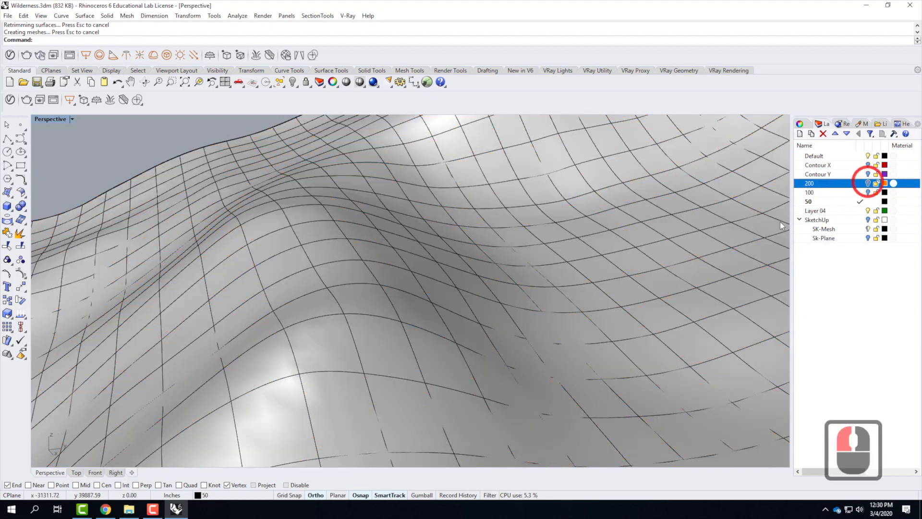
scroll(500, 213, down, 3)
mouse_move(477, 284)
right_down()
mouse_move(448, 283)
mouse_move(482, 283)
right_up()
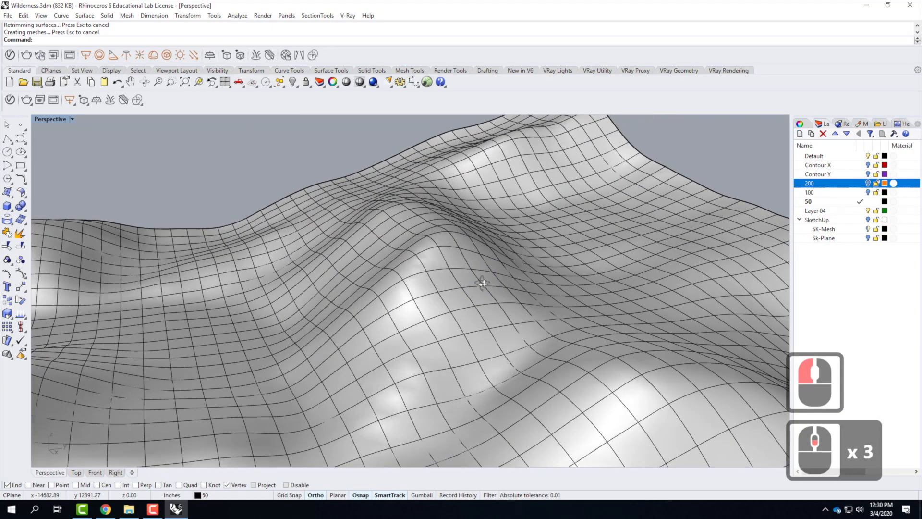
scroll(482, 283, down, 2)
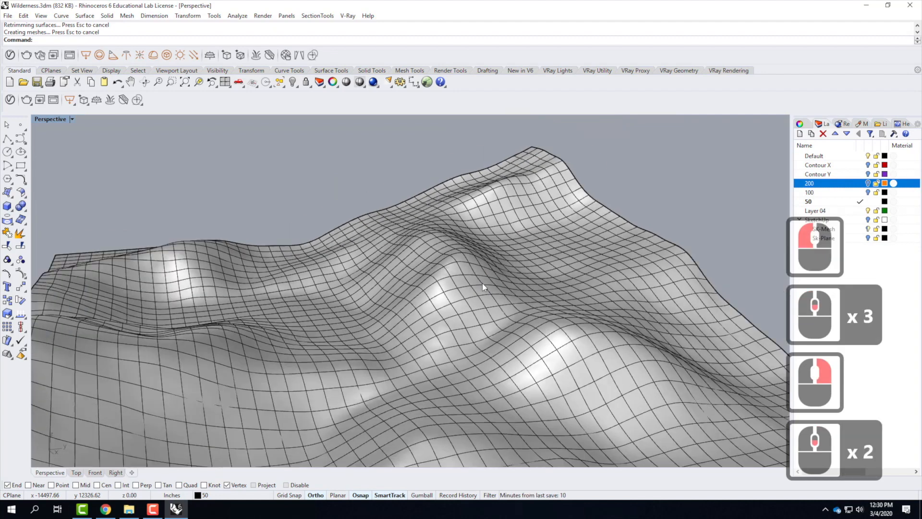
scroll(268, 252, down, 2)
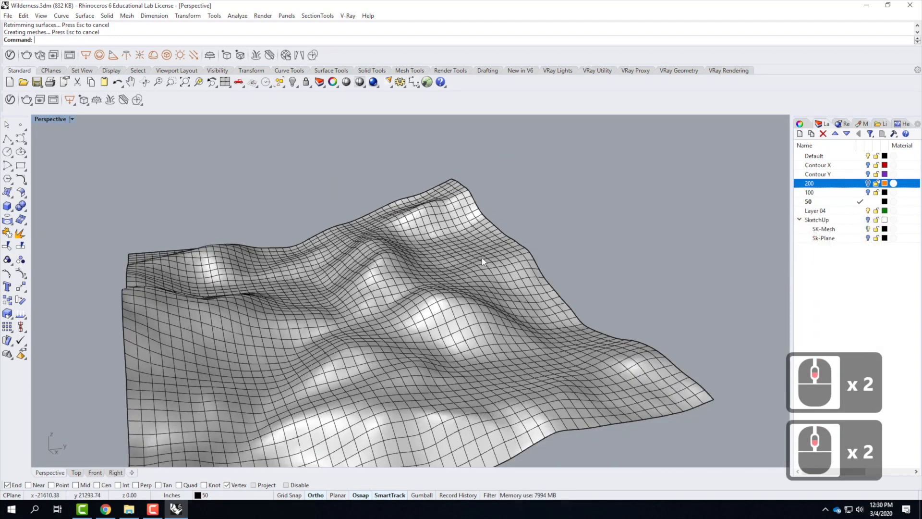
Select the 50-point terrain surface and create a new layer named 10 below layer 50
click(829, 203)
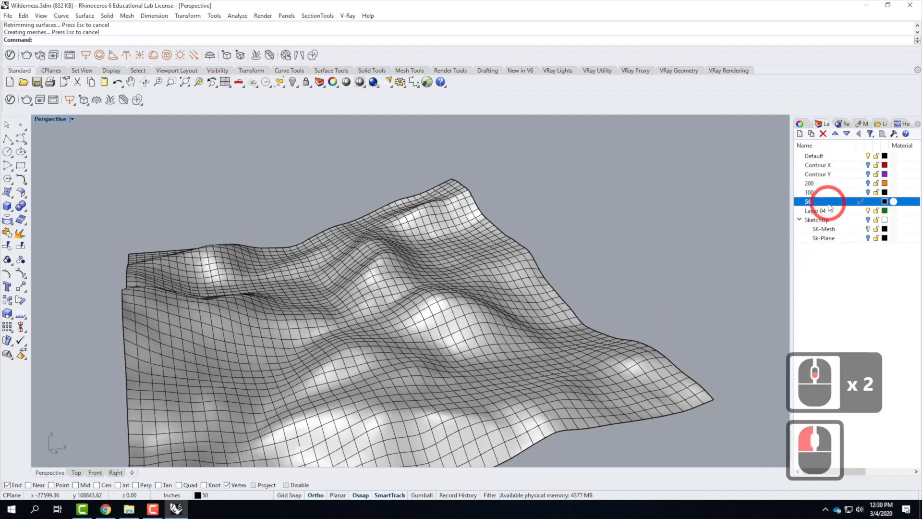
click(473, 260)
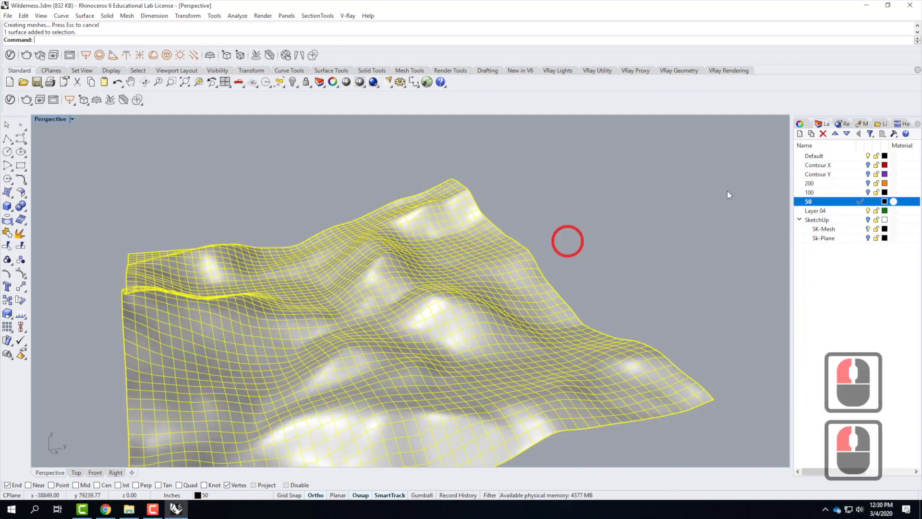
click(801, 135)
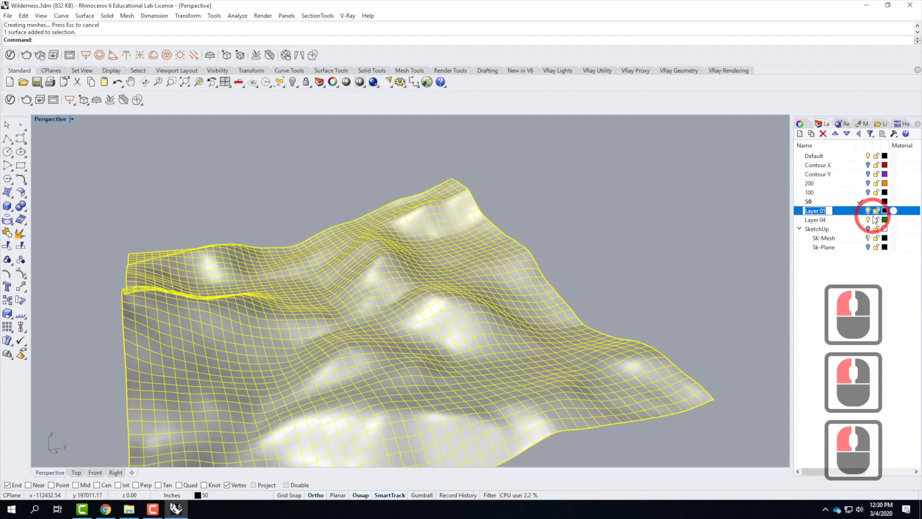
text(10)
key(Return)
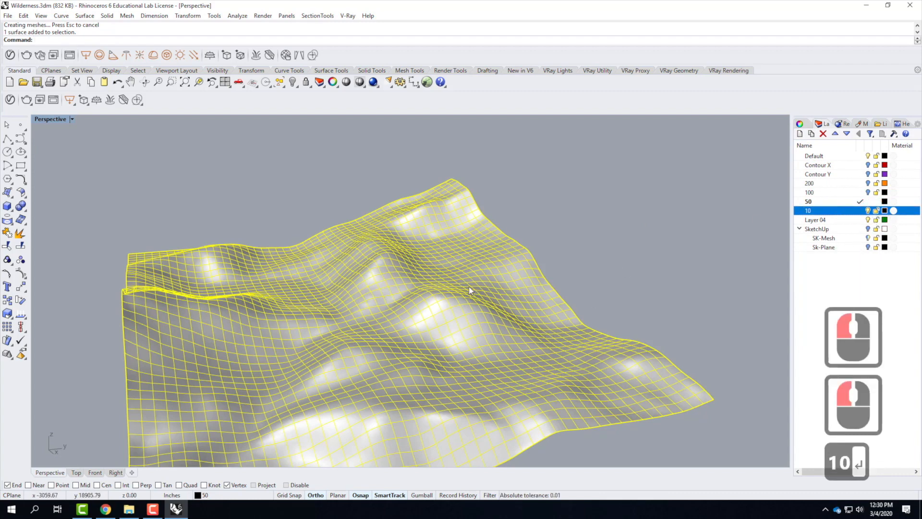
Copy the 50-point terrain surface in place and change the selected surface to layer 10
text(coip)
key(BackSpace)
key(BackSpace)
key(BackSpace)
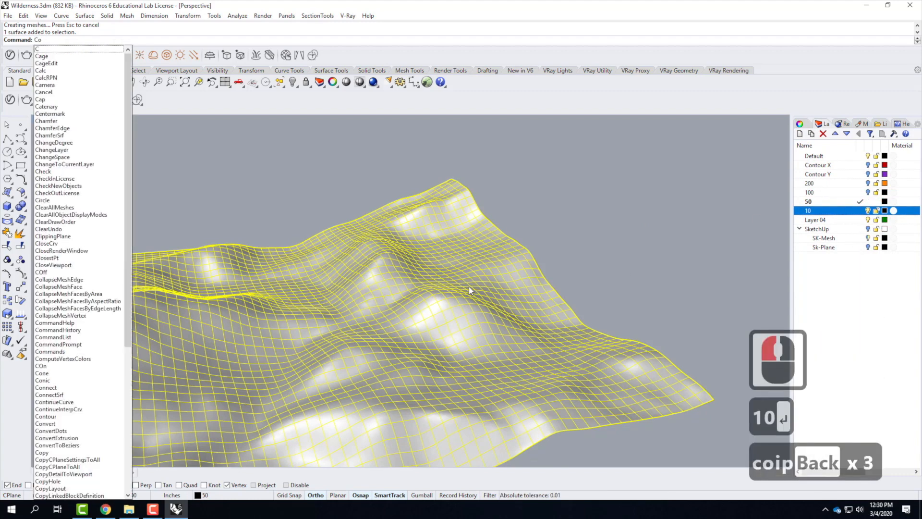
text(opy)
key(Return)
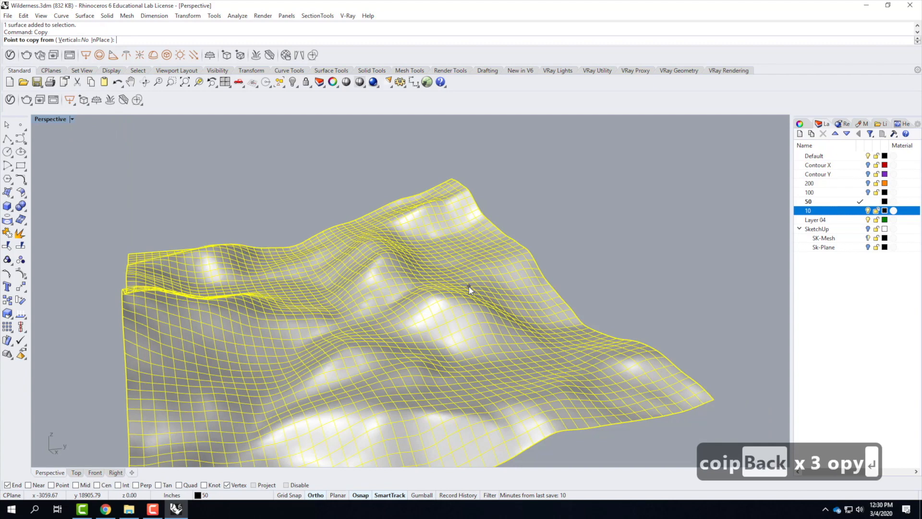
text(i)
key(Return)
right_click(835, 209)
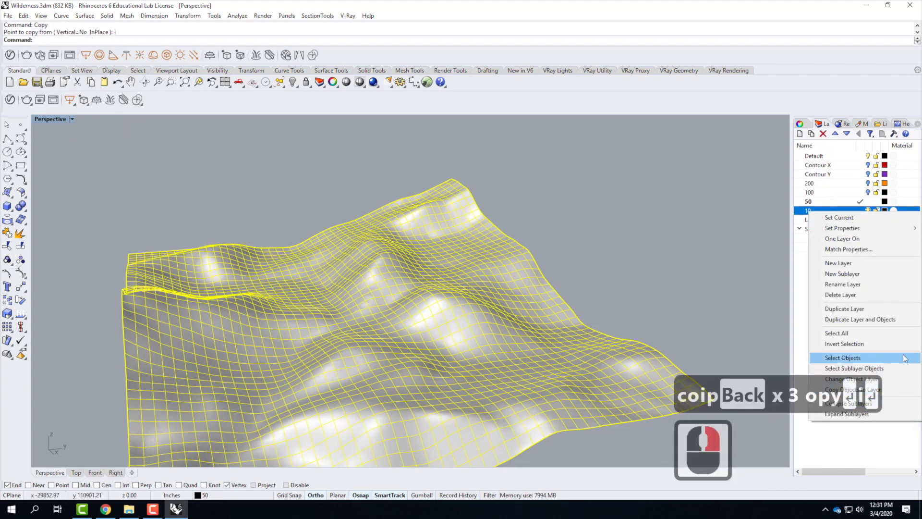
click(908, 383)
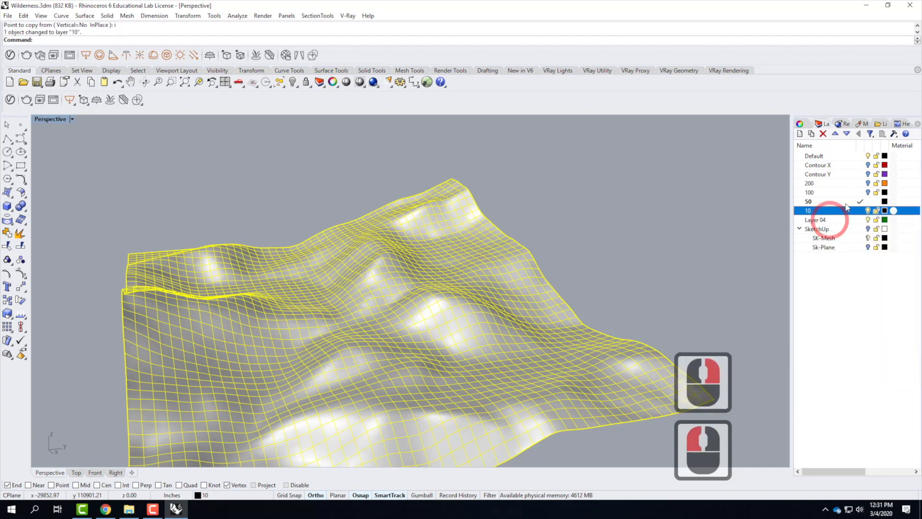
Rebuild the surface on layer 10 with a point count of 10 in U and 10 in V
text(rebu)
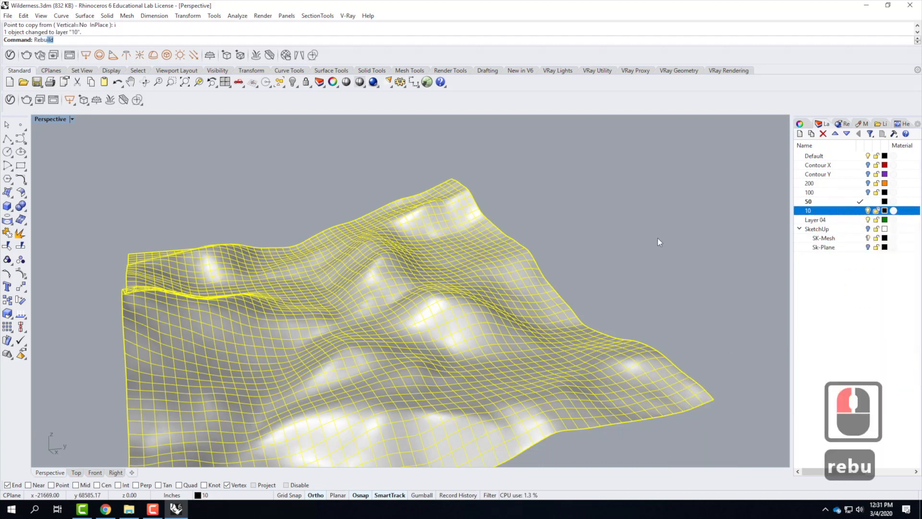
key(Return)
click(470, 180)
text(10)
key(Tab)
text(10)
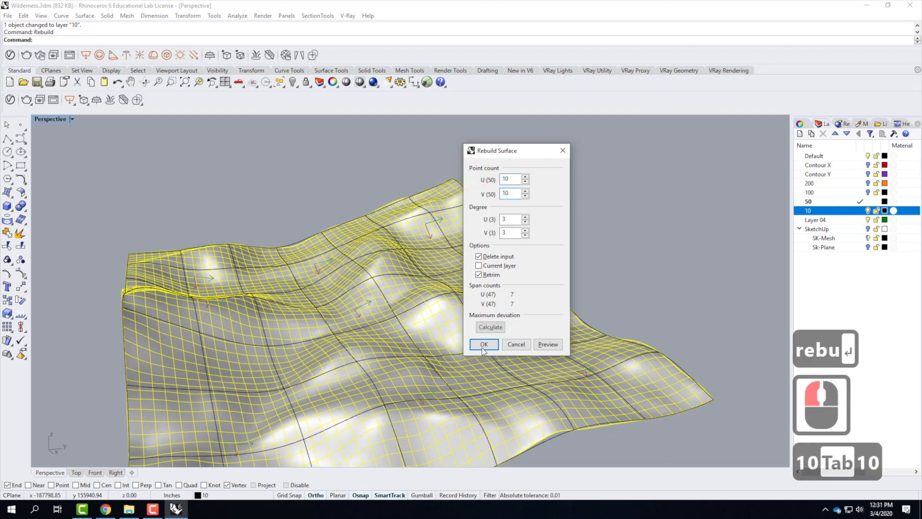
click(483, 345)
scroll(651, 243, down, 2)
right_drag(651, 243, 552, 262)
scroll(399, 259, up, 2)
right_drag(406, 274, 379, 279)
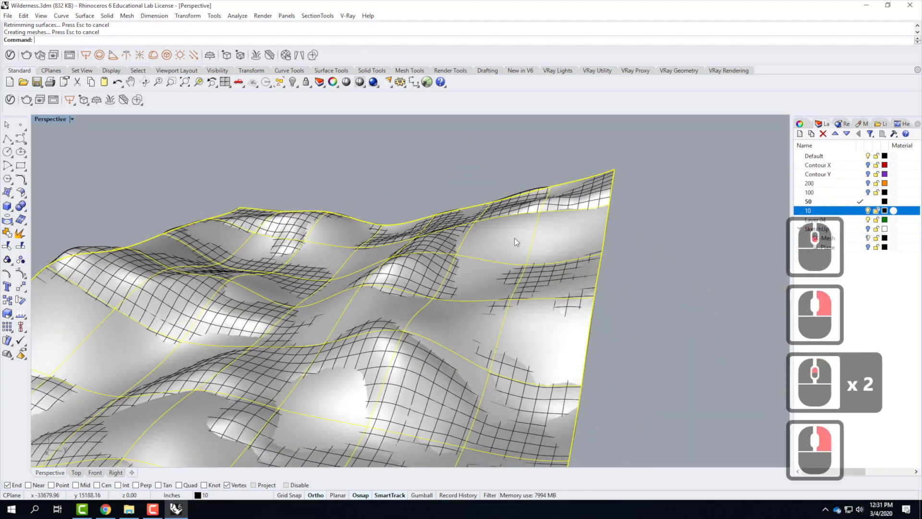
right_drag(410, 314, 809, 206)
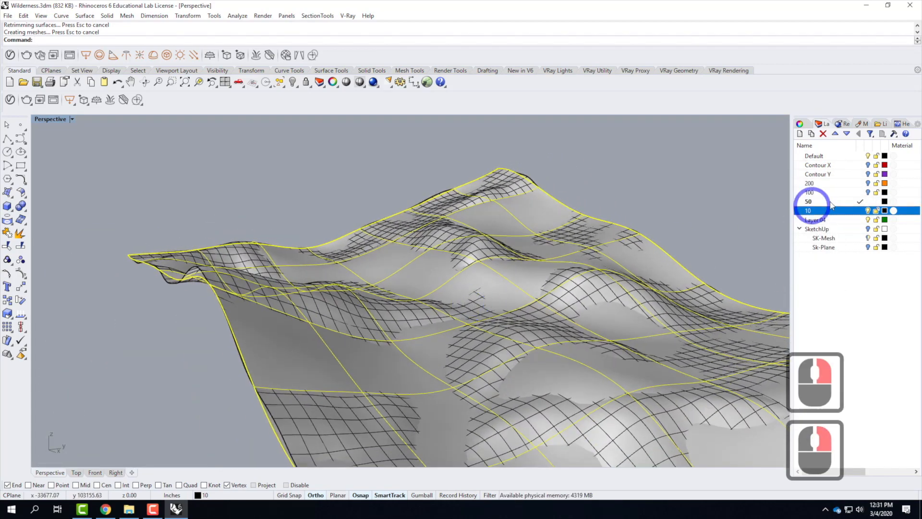
Make layer 10 current, hide layer 50, and compare the 10-point surface with a brief display of layer 200
click(862, 210)
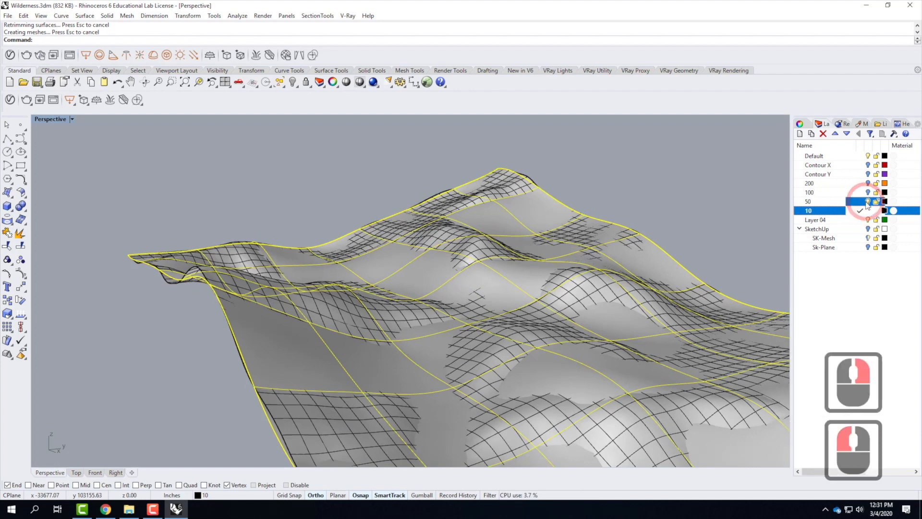
click(868, 202)
scroll(531, 202, down, 2)
click(612, 189)
right_drag(665, 211, 635, 229)
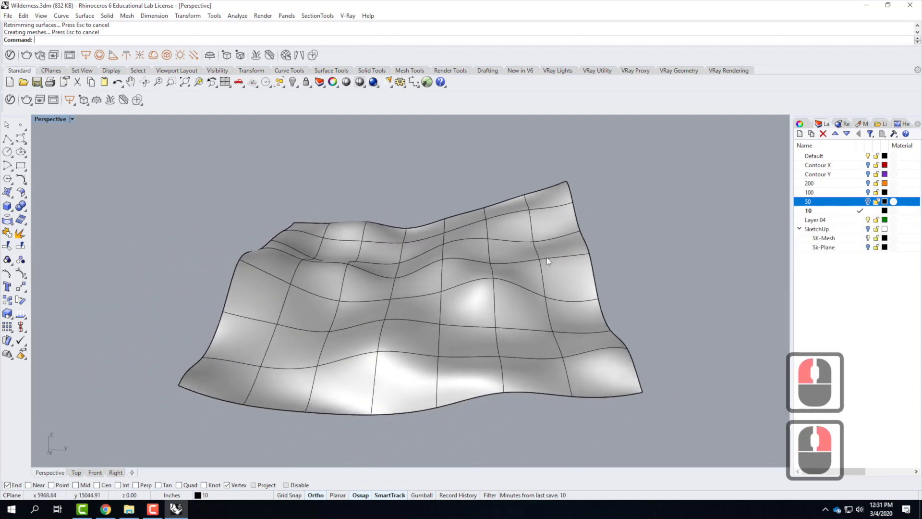
scroll(431, 320, up, 3)
right_drag(447, 329, 474, 327)
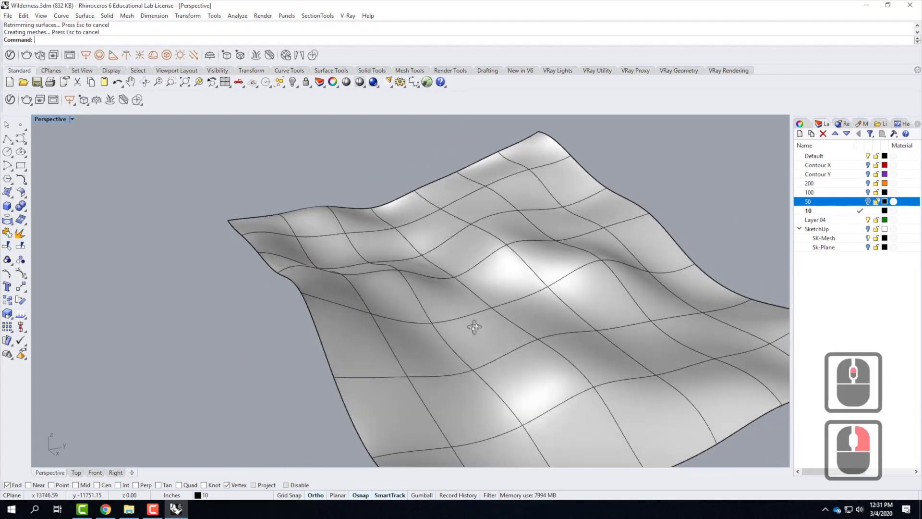
click(868, 184)
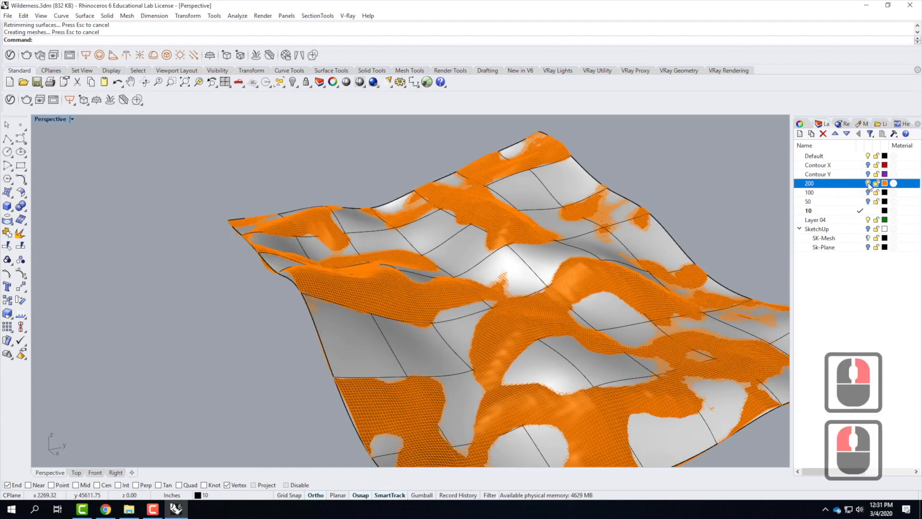
click(868, 183)
Show layer 100, make it current and hide layer 10 to inspect the 100-point surface up close
click(869, 192)
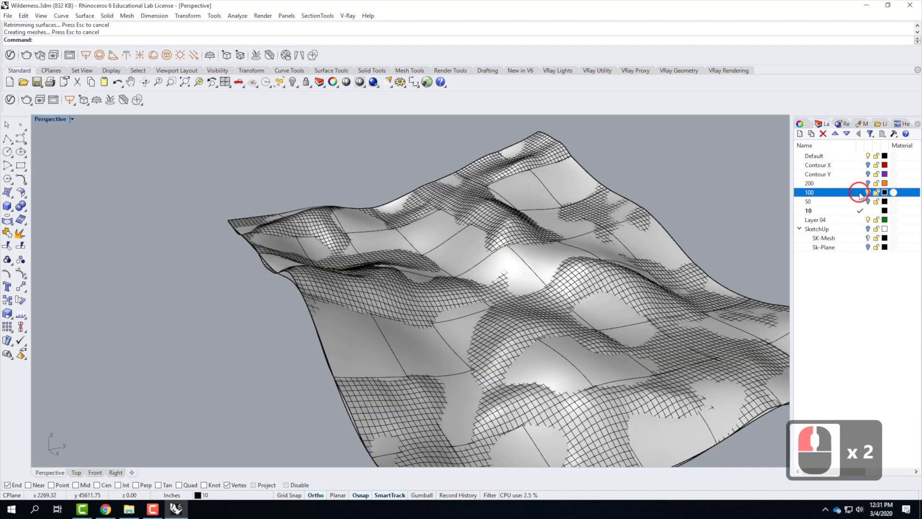
click(859, 192)
click(868, 210)
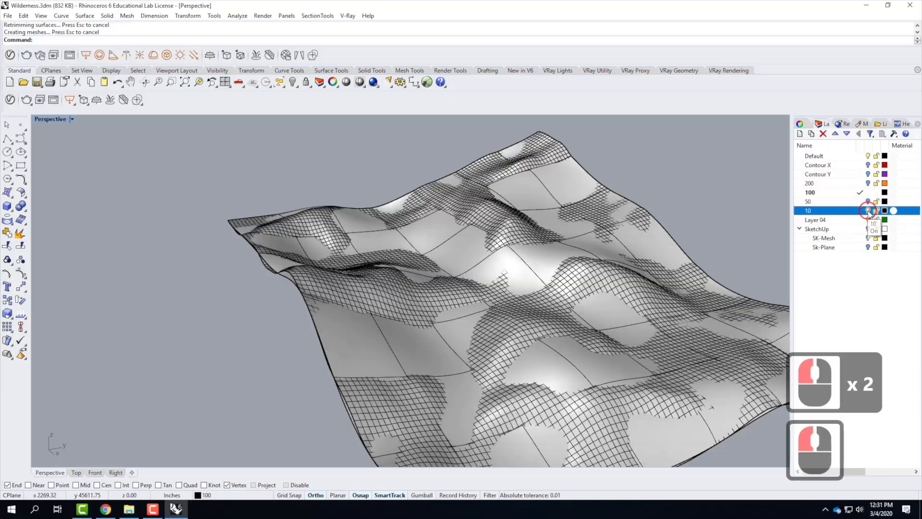
click(634, 218)
scroll(645, 268, up, 3)
right_drag(645, 267, 775, 237)
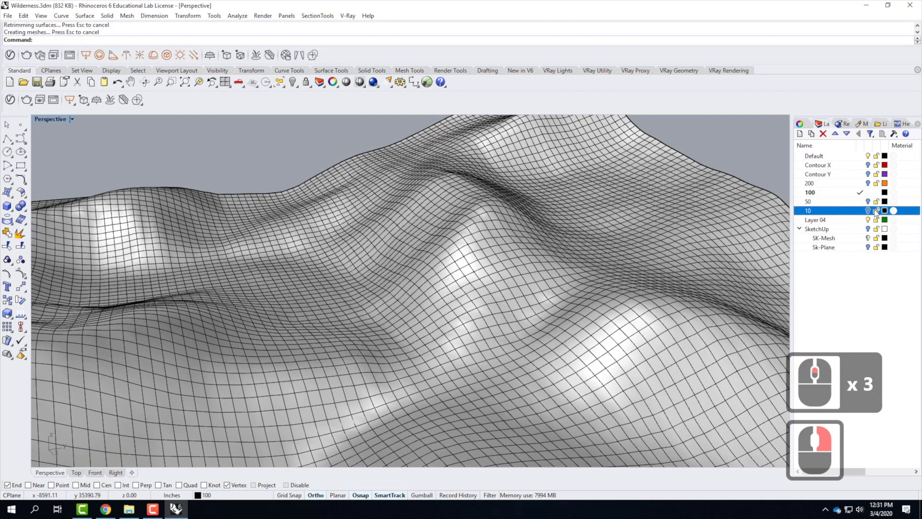
Compare the 200-point and 100-point surfaces by isolating layer 200 and returning to layer 100 as the current layer with 200 hidden
click(868, 183)
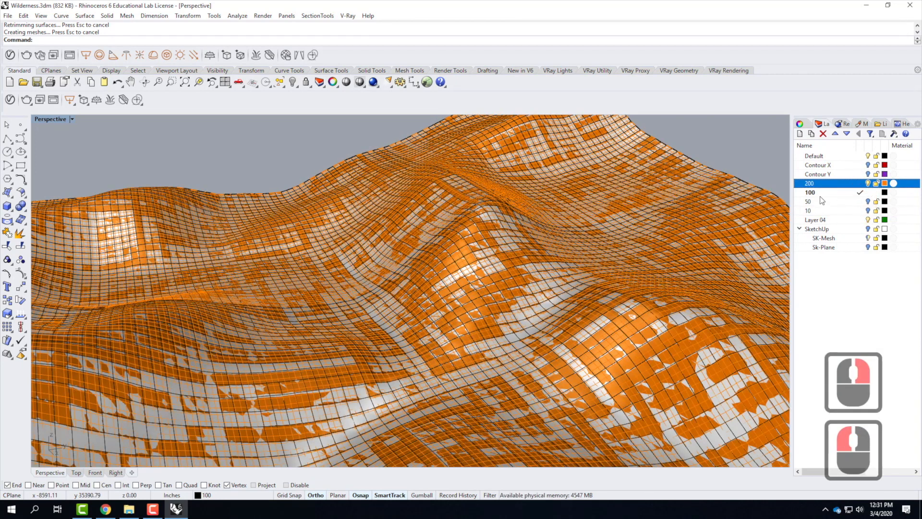
click(820, 194)
click(862, 183)
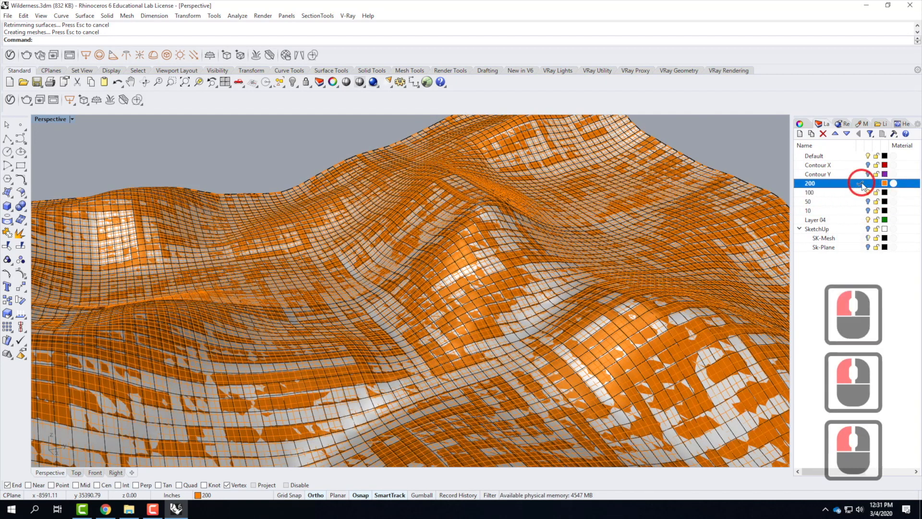
double_click(807, 194)
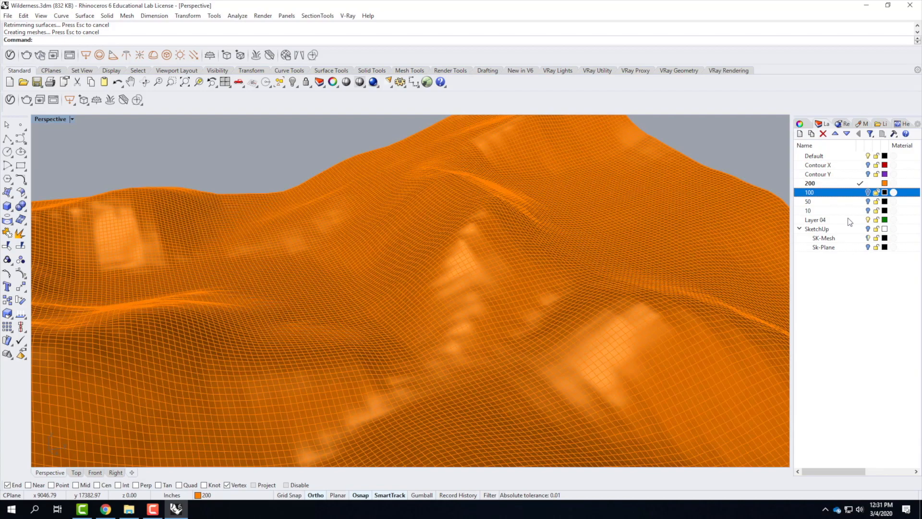
click(868, 192)
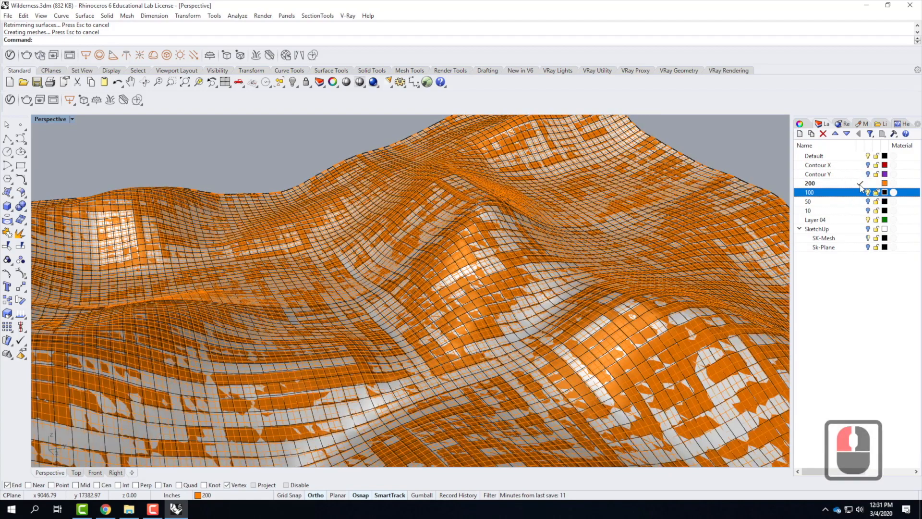
click(860, 192)
click(868, 183)
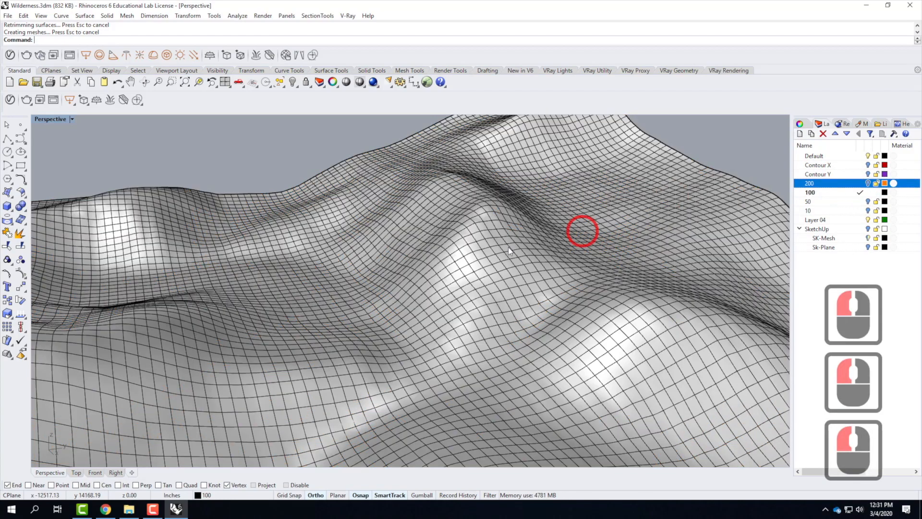
scroll(476, 254, down, 4)
right_drag(477, 257, 469, 280)
scroll(469, 280, up, 2)
click(425, 287)
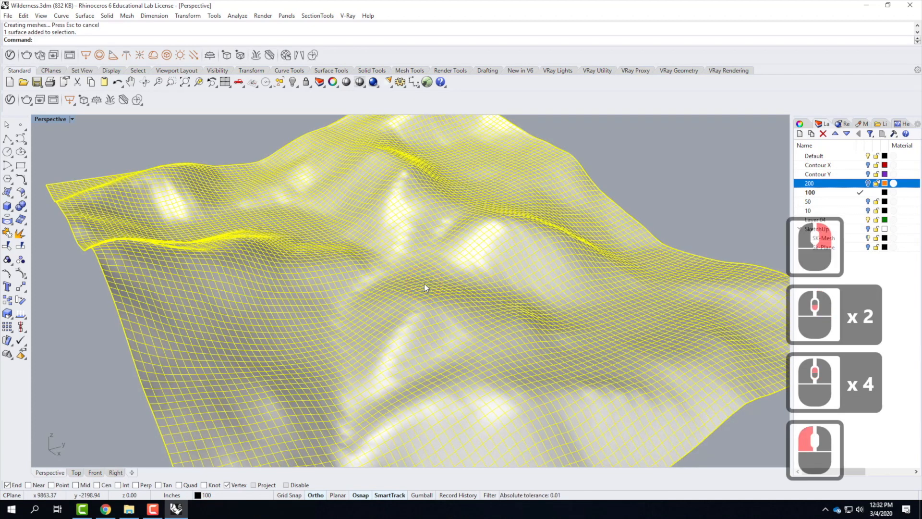
scroll(458, 281, down, 2)
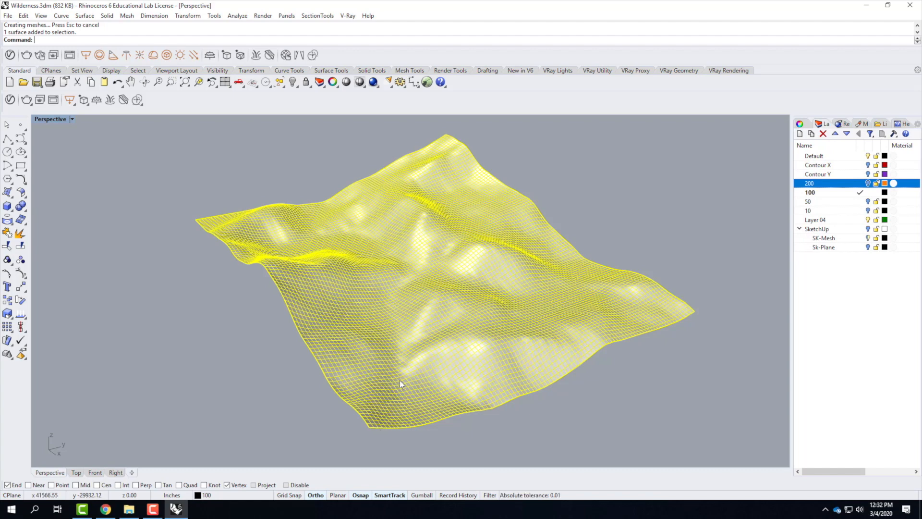
click(525, 185)
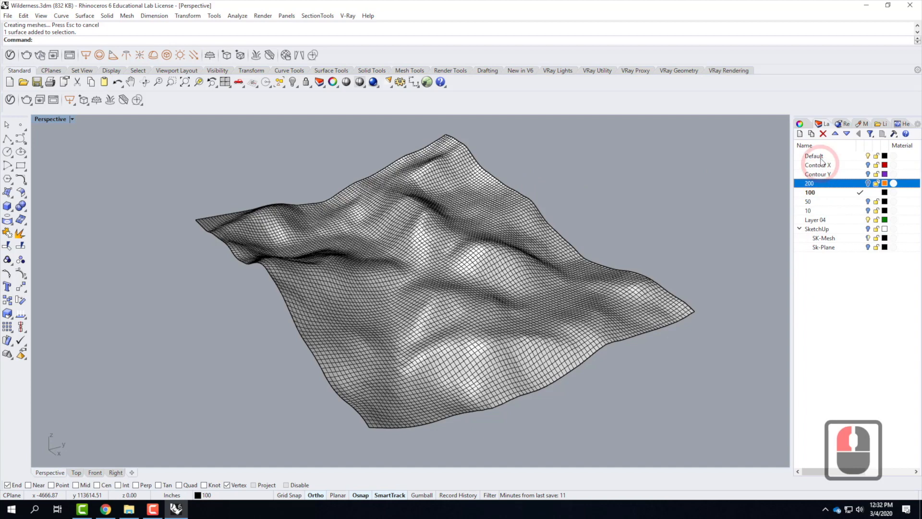
Rename Layer 04 as Topo Lines and make it the current layer
click(815, 219)
triple_click(822, 220)
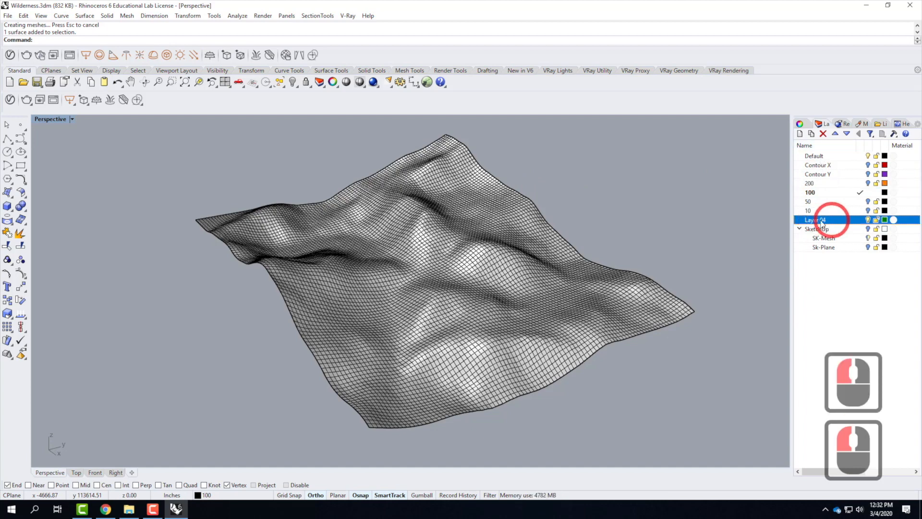
click(822, 220)
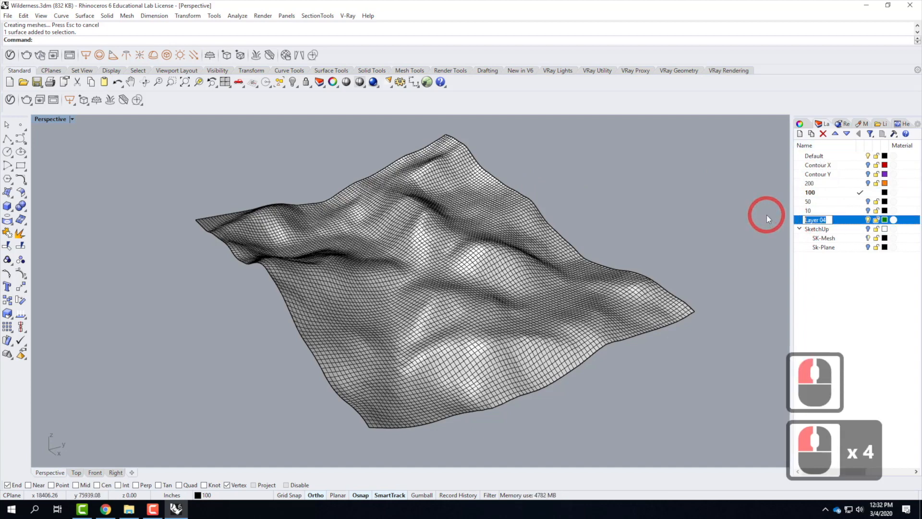
text(Topo Lines)
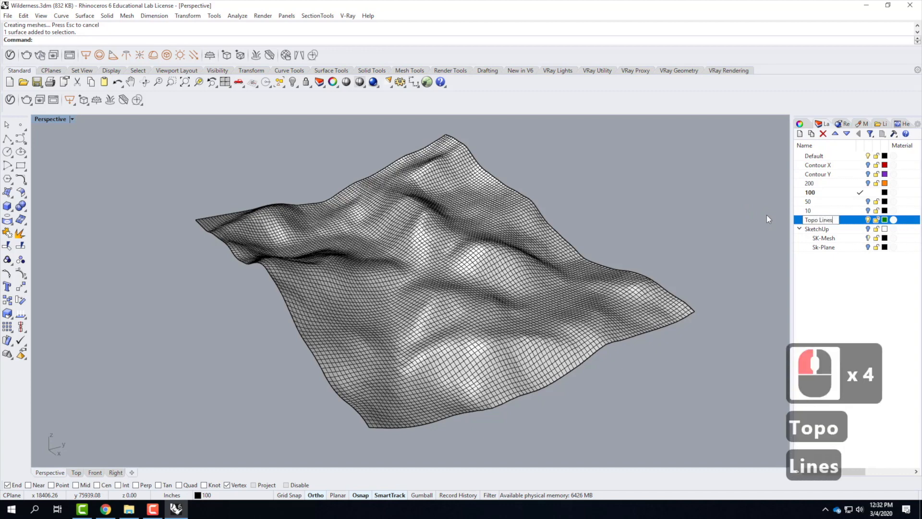
key(Return)
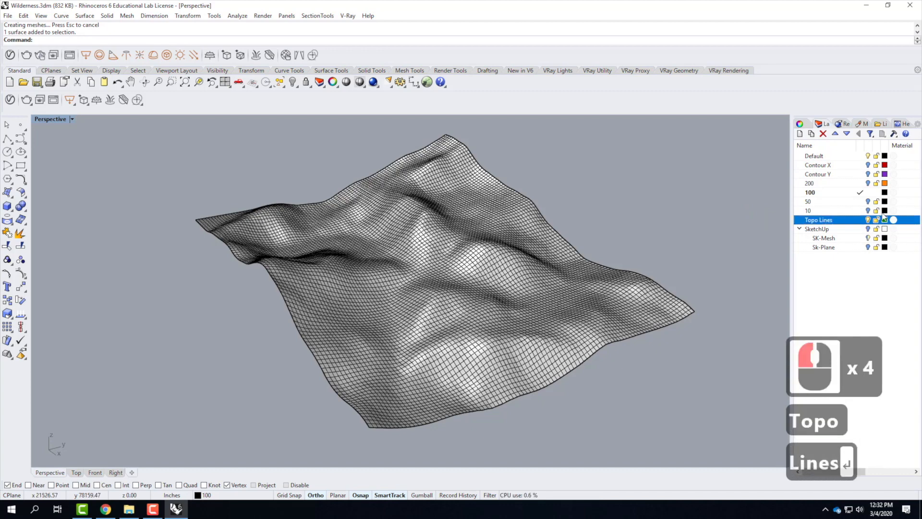
click(861, 221)
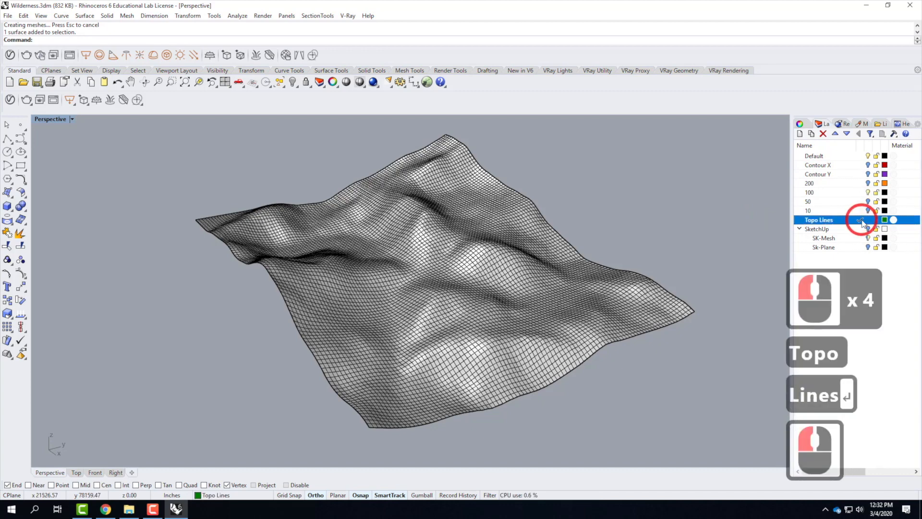
Start the Contour command on the 100-point terrain surface and set the contour plane base point at the surface's nearest corner
click(449, 281)
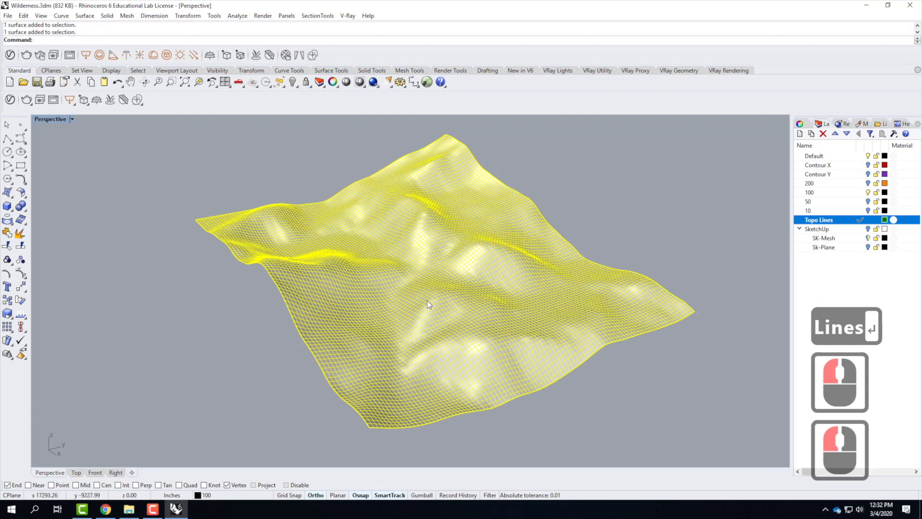
click(591, 165)
click(540, 212)
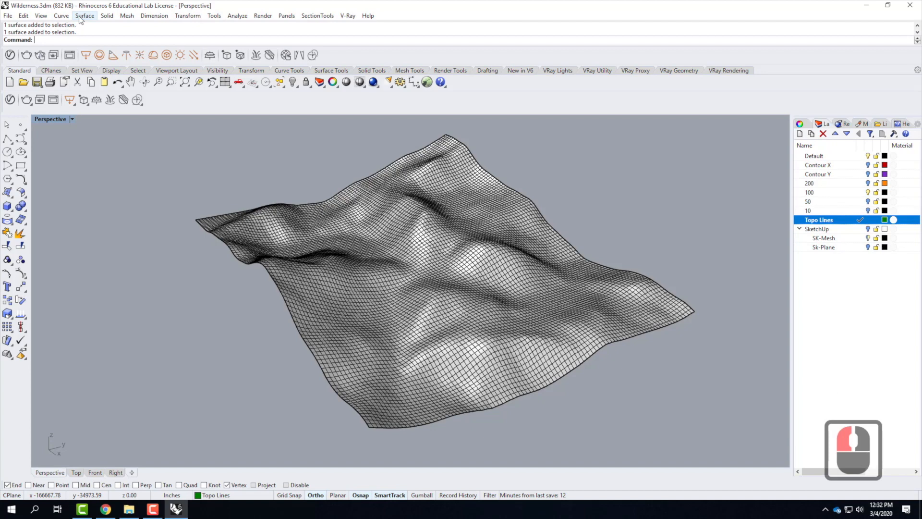
click(61, 16)
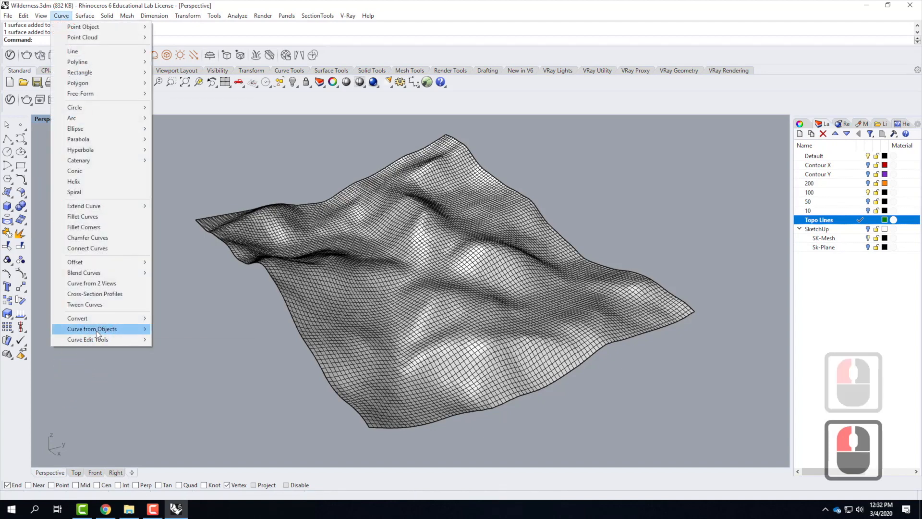
mouse_move(96, 330)
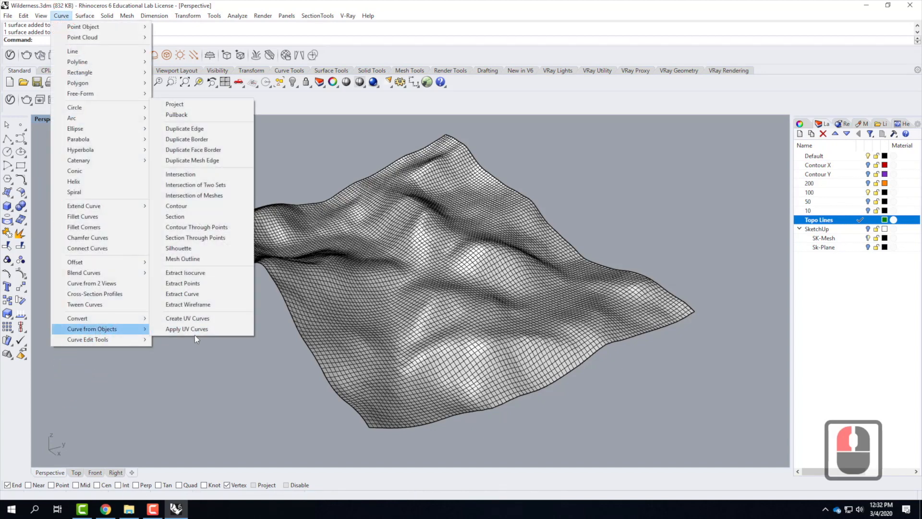
click(184, 207)
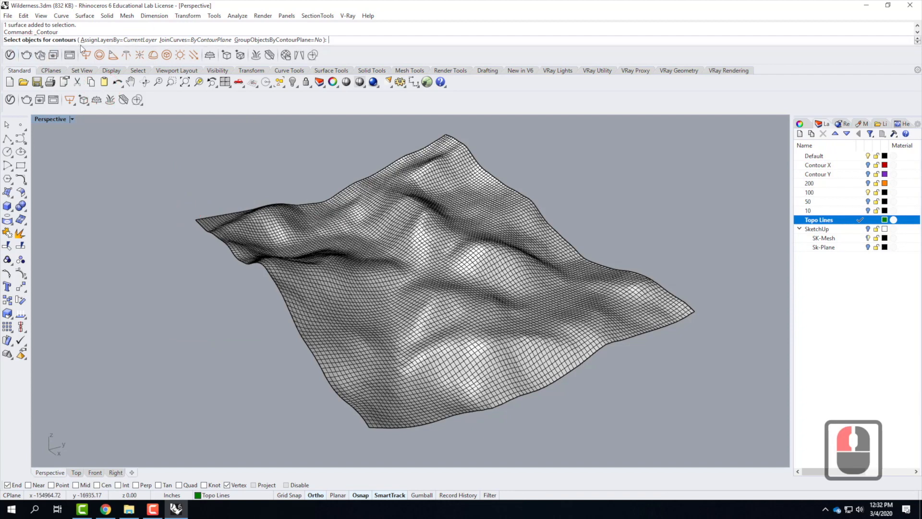
click(374, 295)
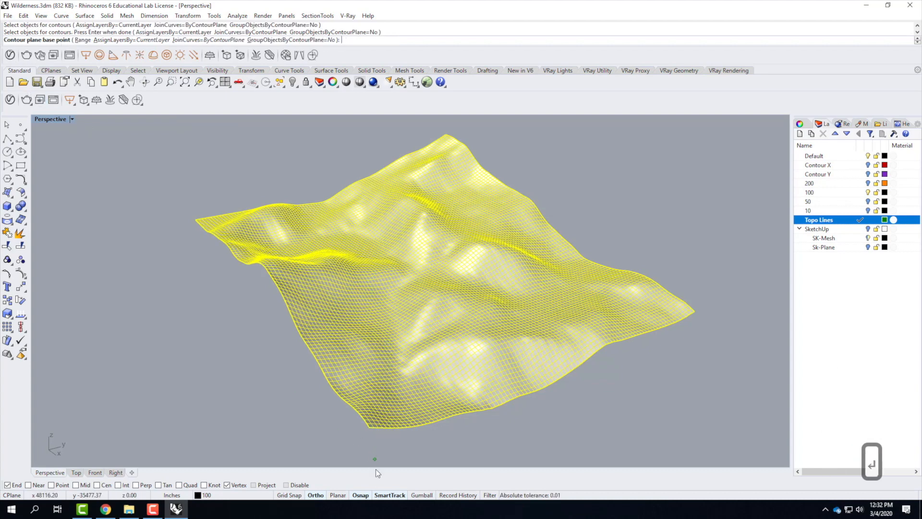
click(368, 431)
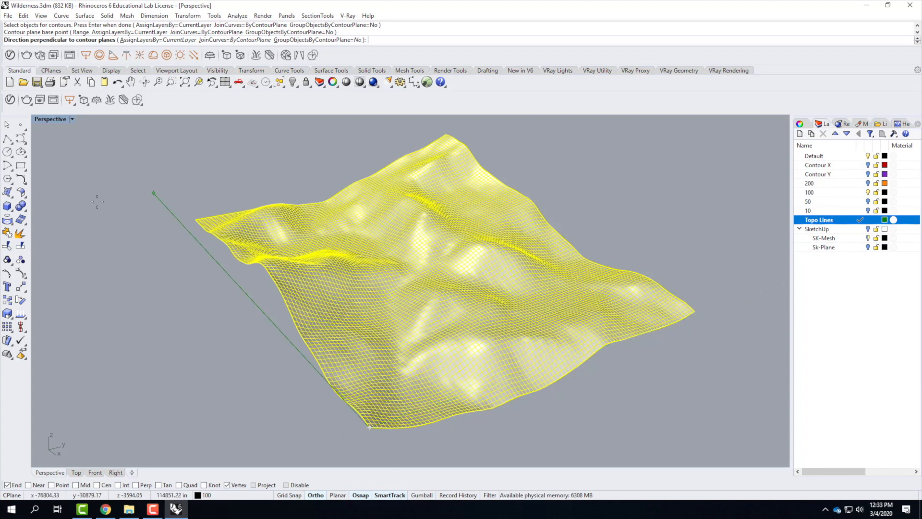
Set a vertical contour direction in the Right view and generate contours on the terrain at a distance of 10'
double_click(49, 120)
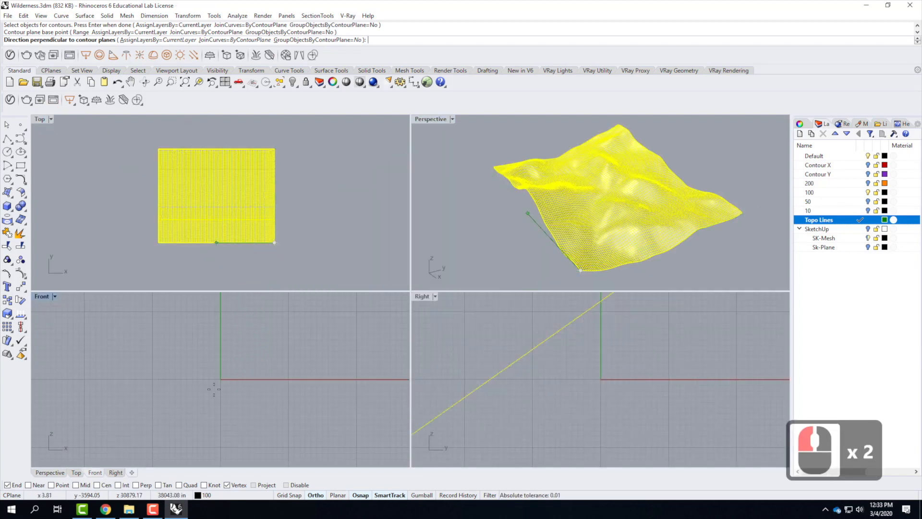
scroll(214, 389, up, 11)
scroll(213, 389, down, 20)
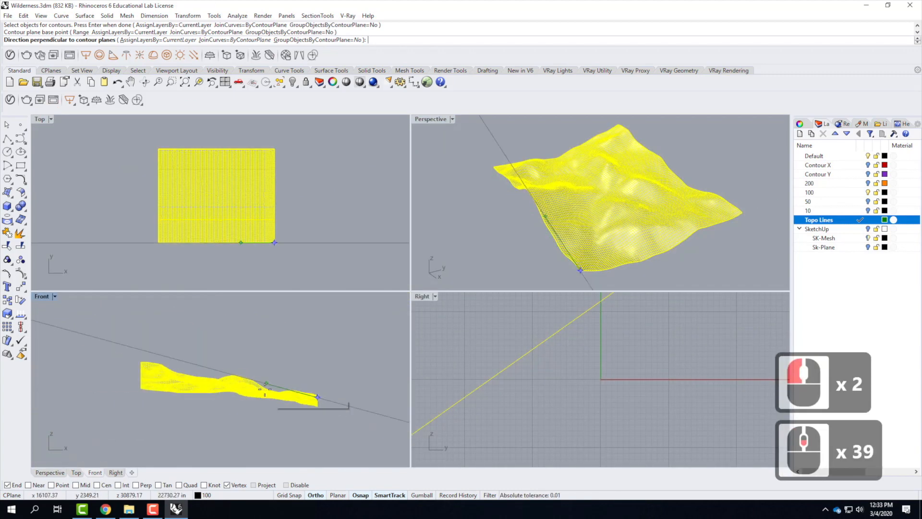
scroll(580, 375, up, 20)
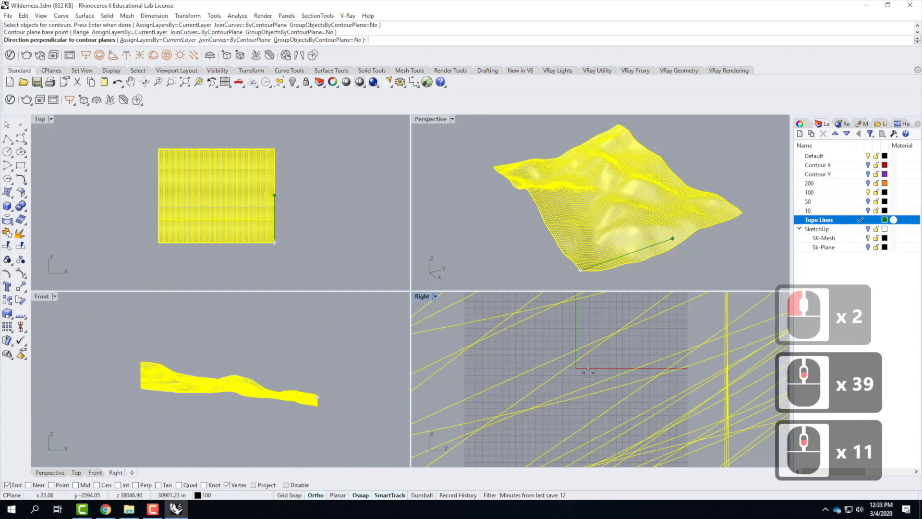
scroll(580, 374, down, 16)
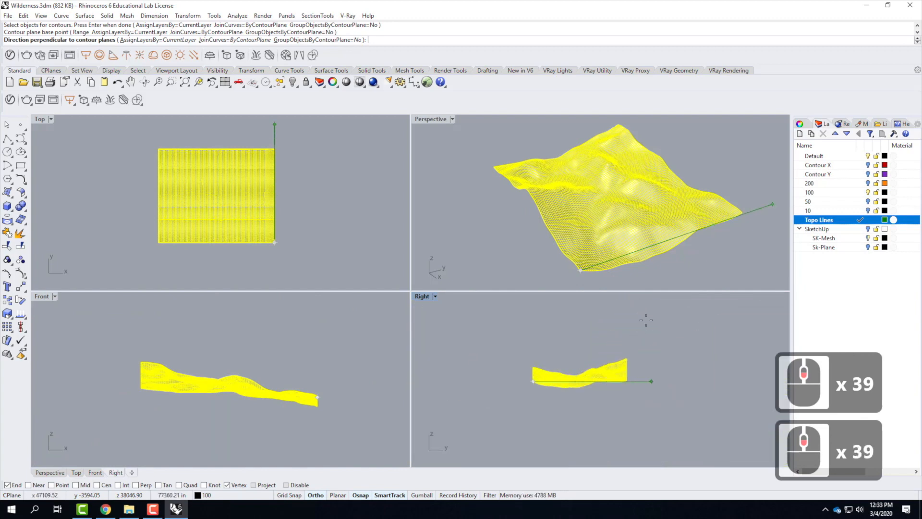
click(572, 334)
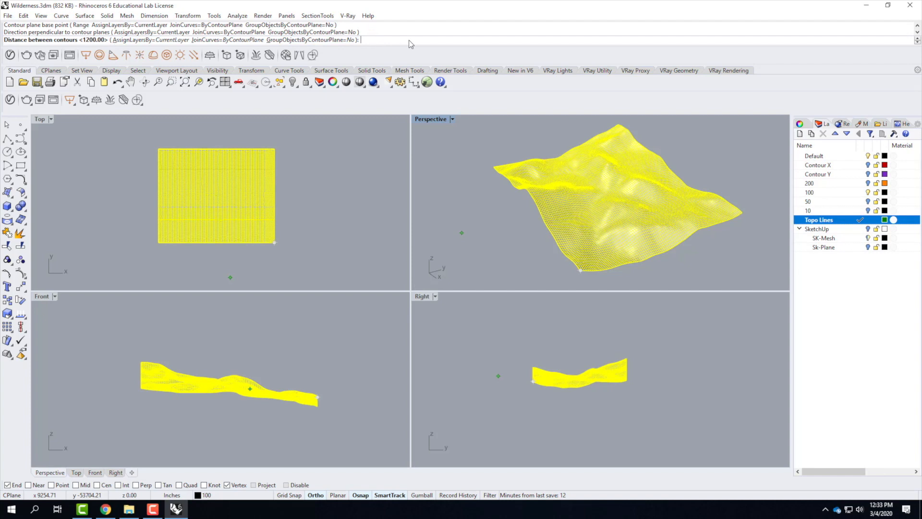
text(10)
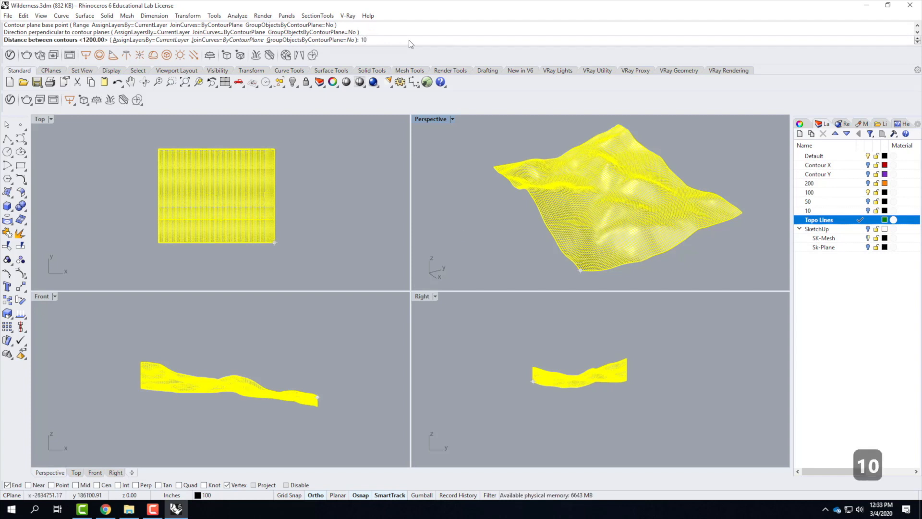
text(')
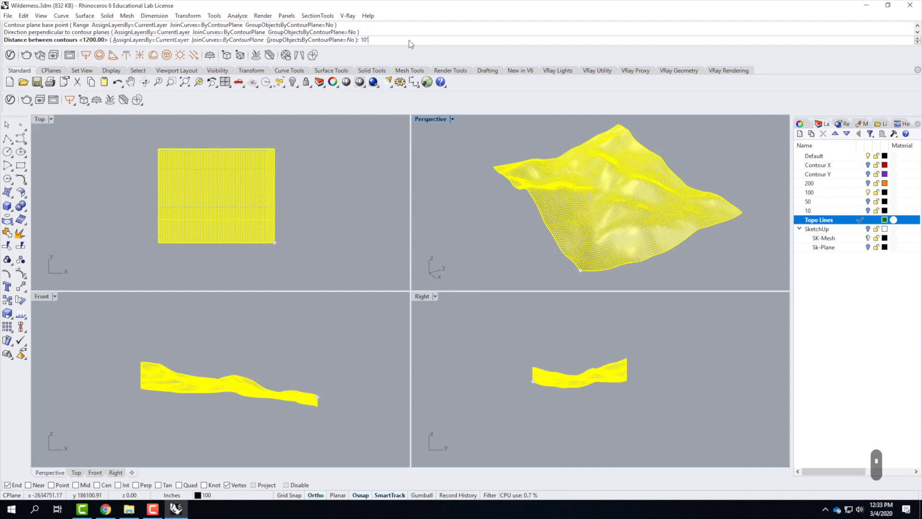
key(Return)
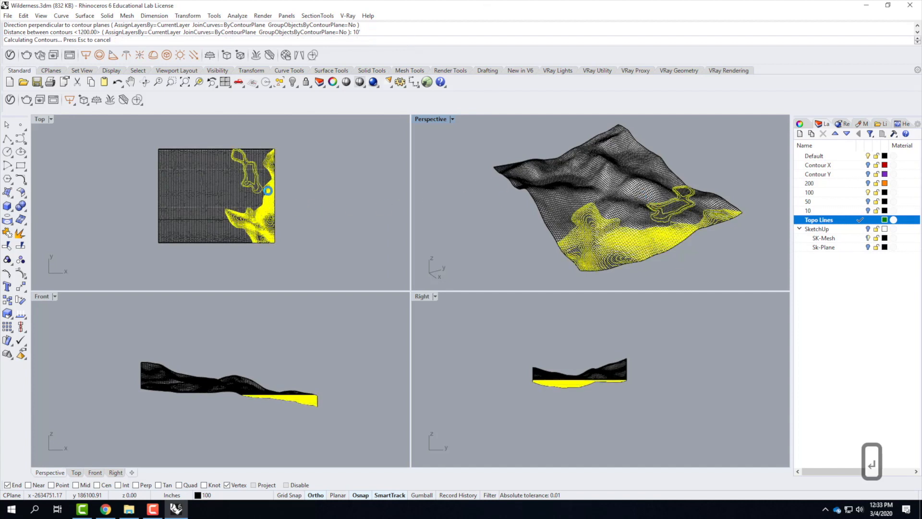
Examine the contour lines on the terrain up close and from several angles in the maximized Perspective view
scroll(268, 193, up, 2)
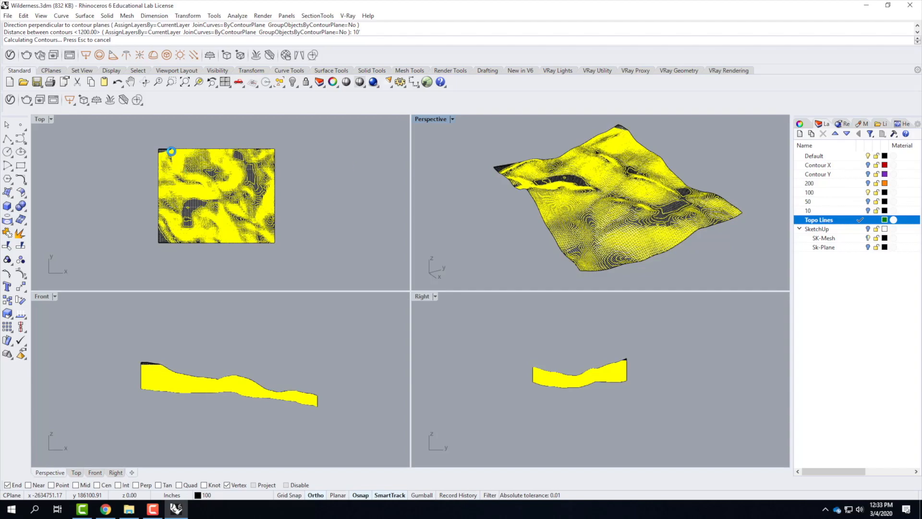
double_click(424, 119)
scroll(445, 297, up, 3)
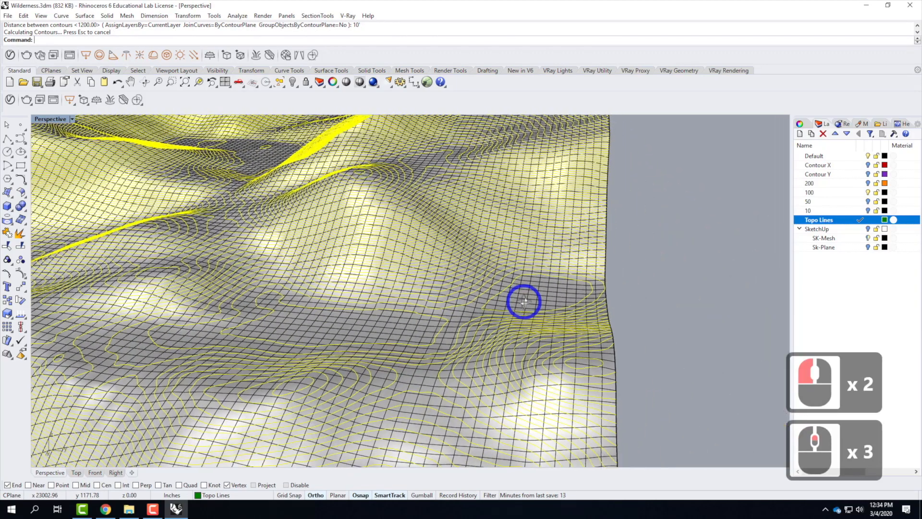
right_drag(525, 302, 644, 226)
scroll(664, 194, down, 2)
right_drag(578, 231, 703, 249)
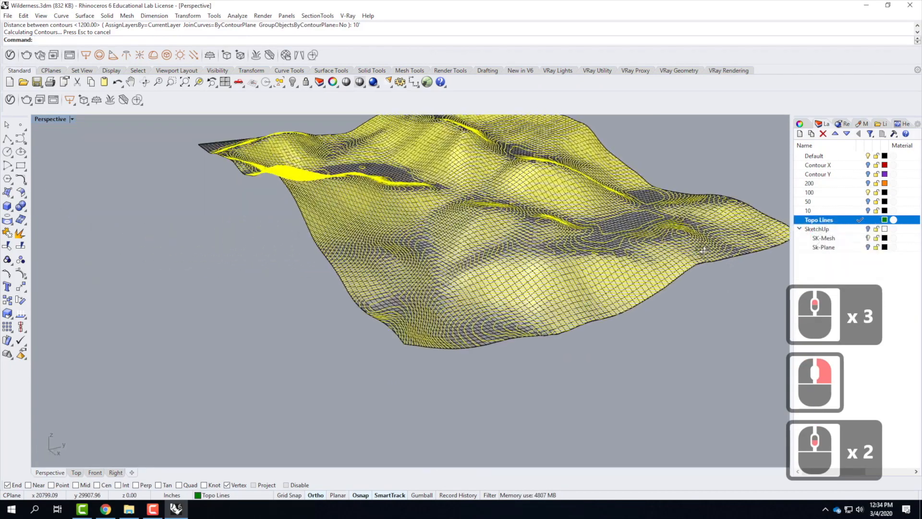
scroll(703, 249, down, 2)
Return to the four-view layout and examine the contour spacing in the Front and Perspective views
double_click(45, 119)
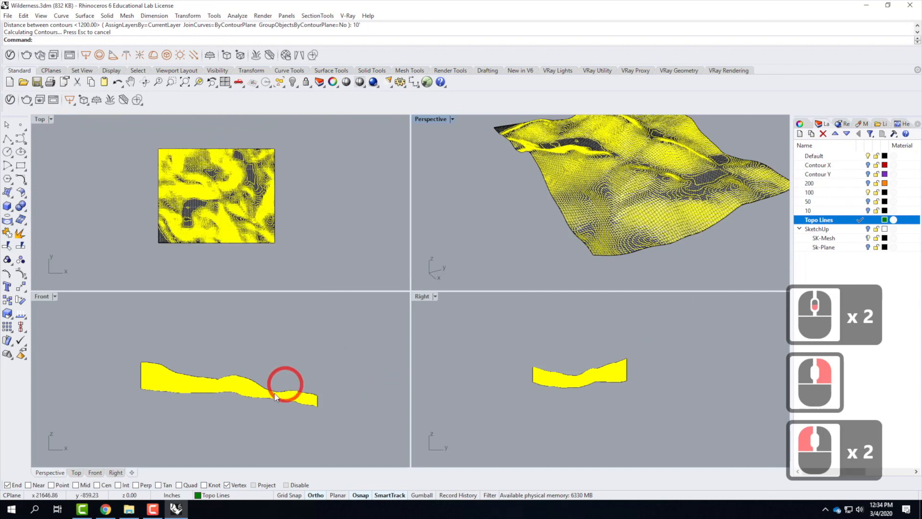
scroll(266, 394, up, 11)
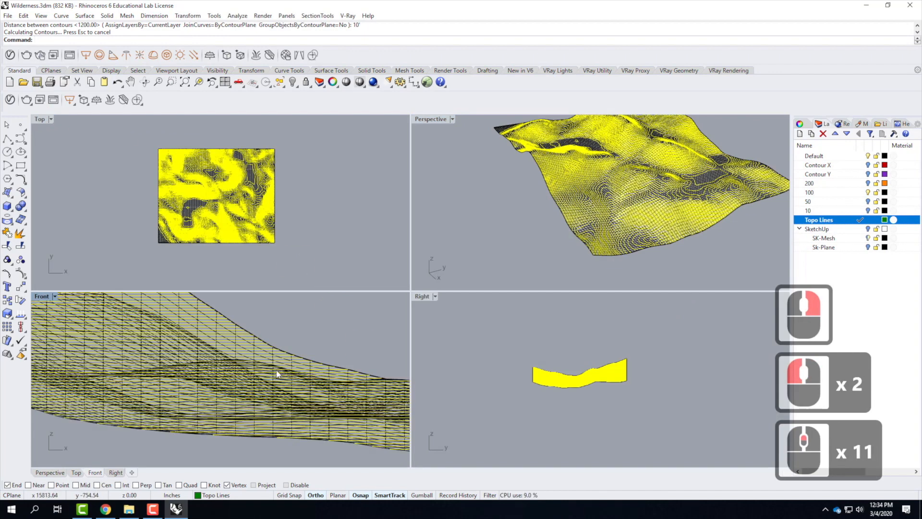
scroll(139, 382, down, 4)
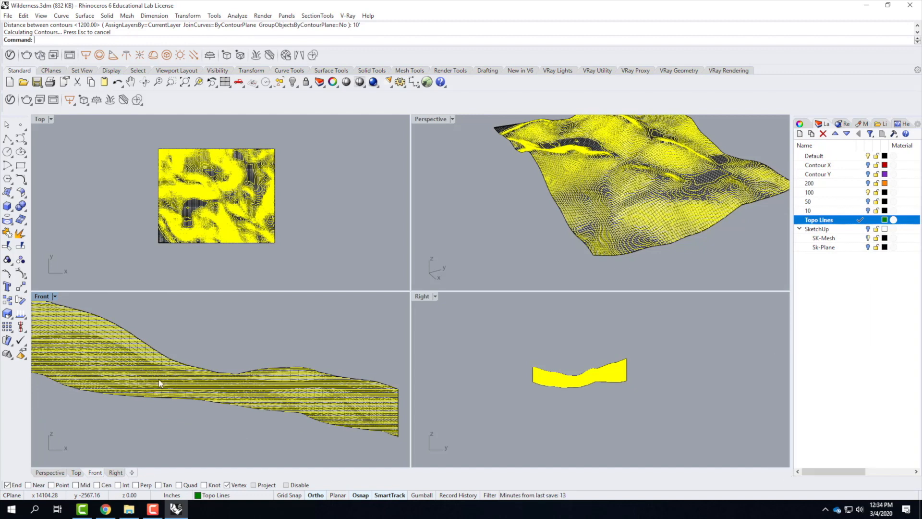
scroll(512, 214, down, 2)
right_drag(512, 214, 537, 232)
scroll(537, 232, up, 3)
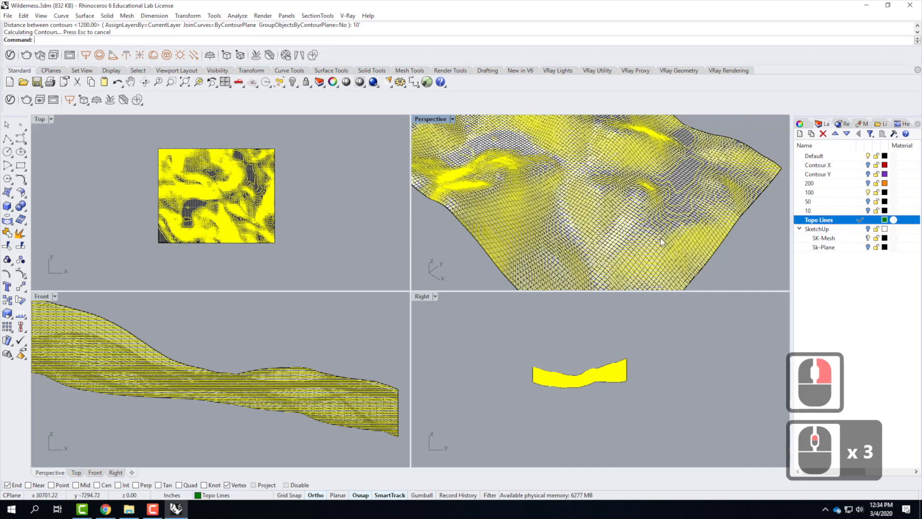
scroll(790, 242, down, 3)
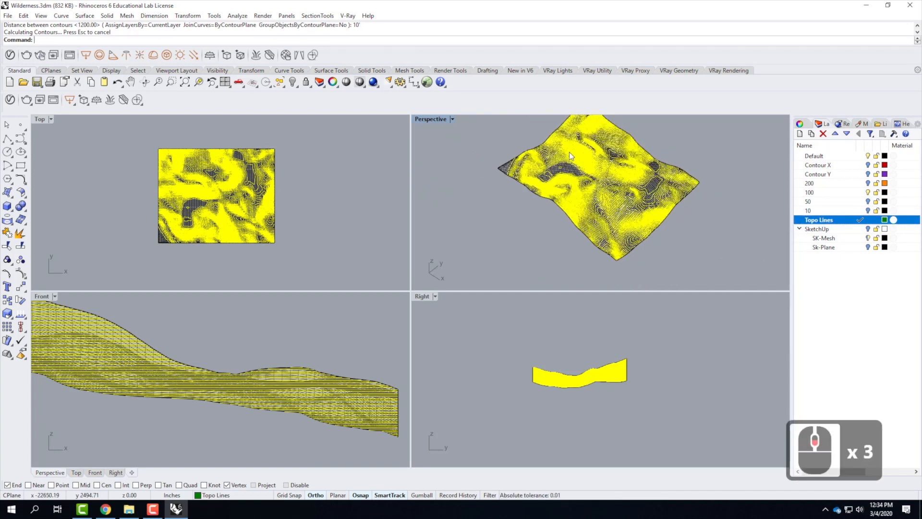
scroll(631, 196, up, 3)
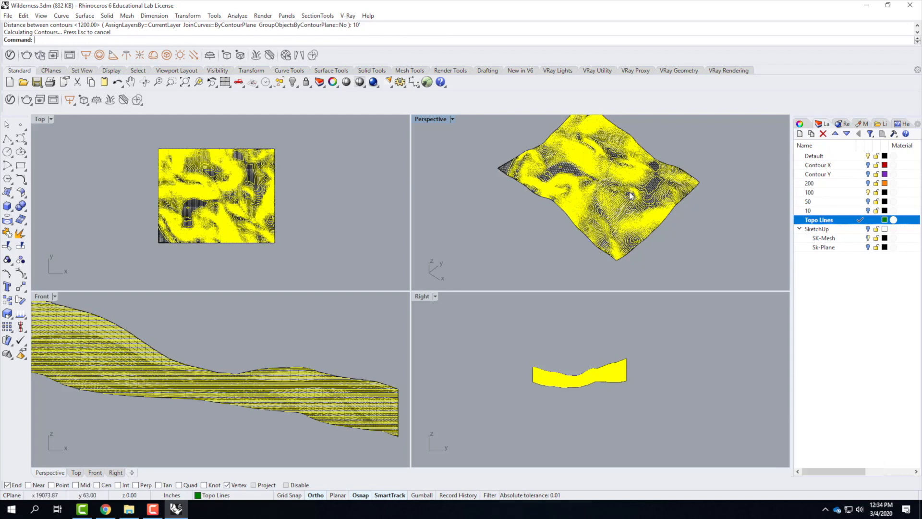
scroll(629, 196, down, 4)
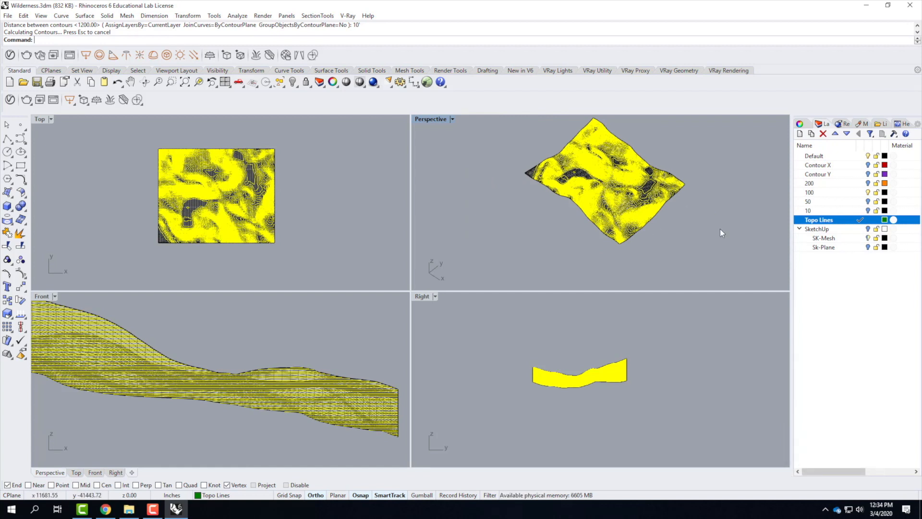
Create a layer named "Topo Lines Flat" below Topo Lines and make it the current layer
click(811, 134)
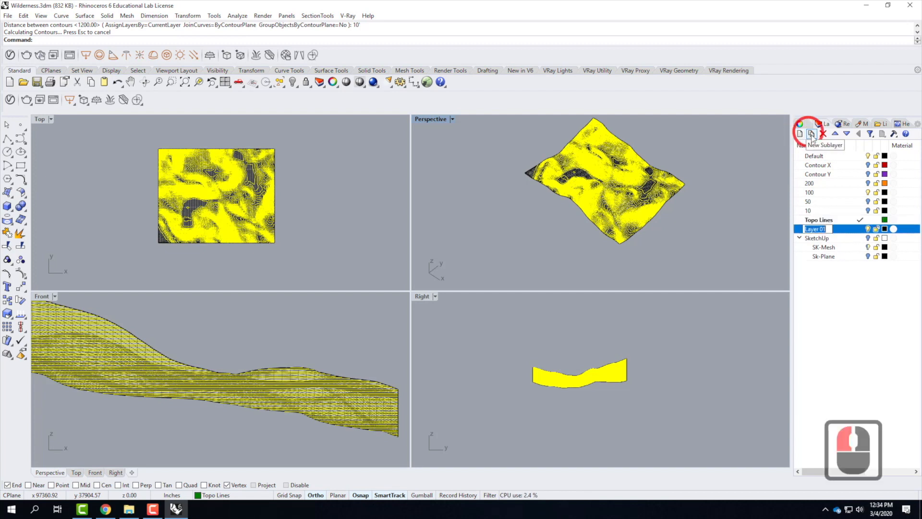
text(Toop)
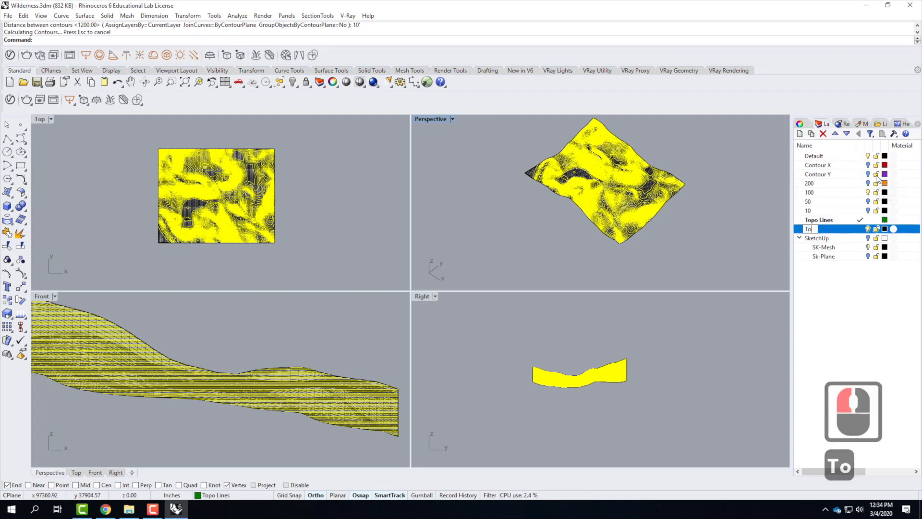
key(BackSpace)
key(BackSpace)
text(po)
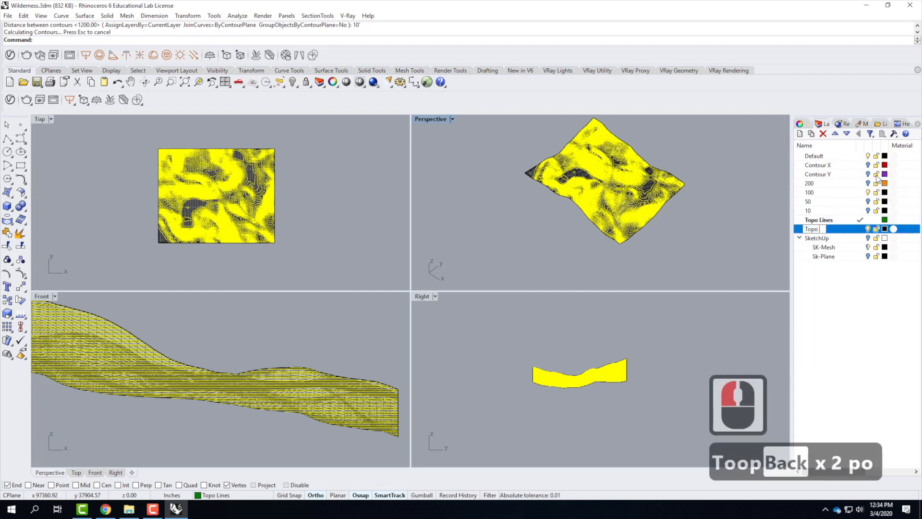
text( Lines Flat)
key(Return)
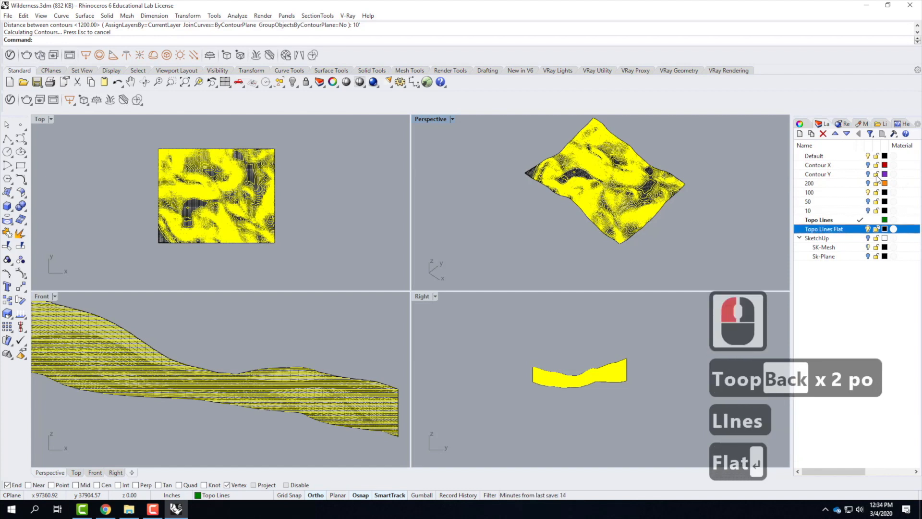
click(859, 229)
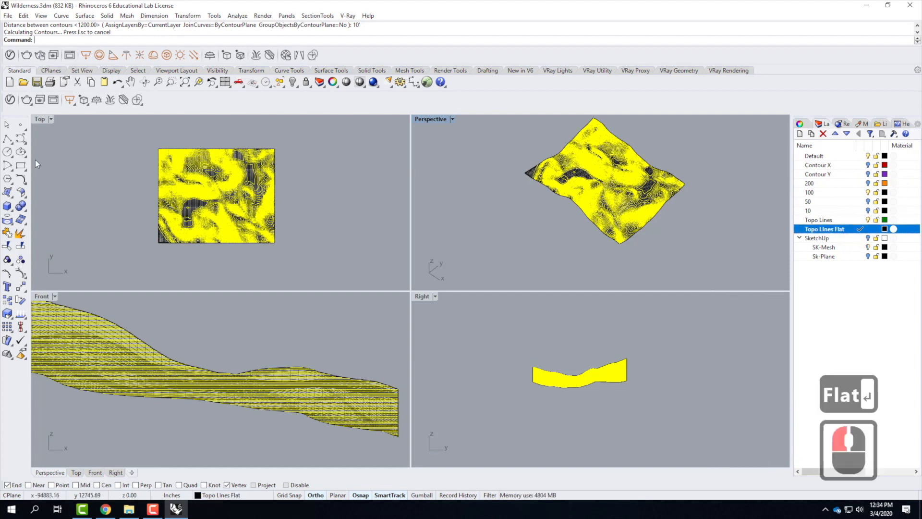
Draw a corner-to-corner rectangular plane in the Top view that extends past the terrain on all sides
click(8, 193)
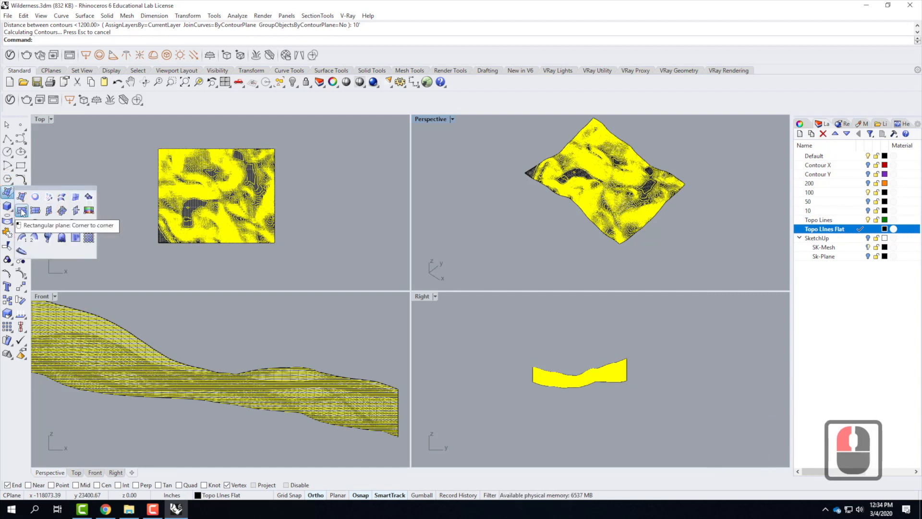
click(21, 211)
click(140, 139)
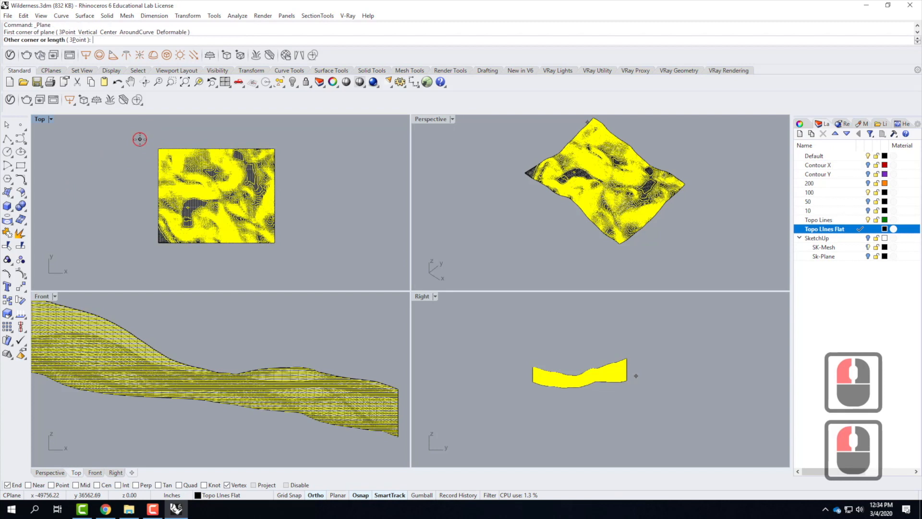
click(300, 267)
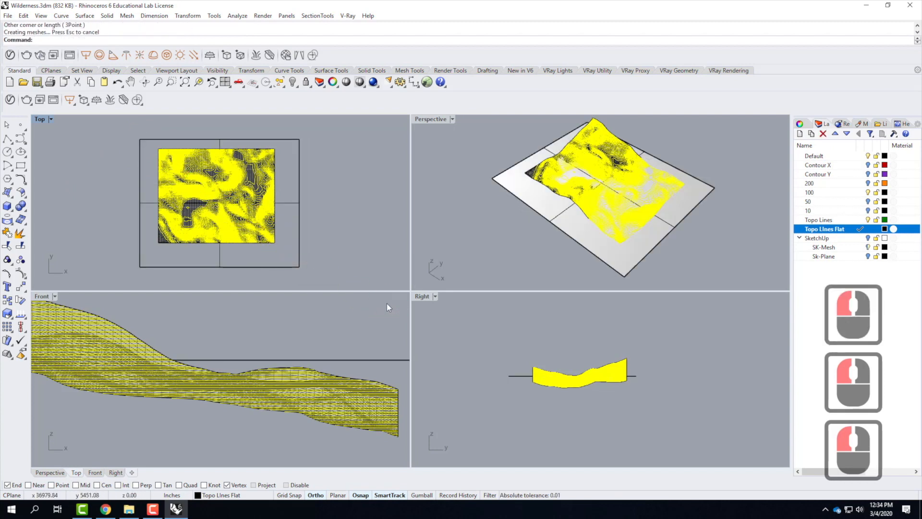
Project the selected contour lines onto the flat rectangular plane from the Top view
click(36, 120)
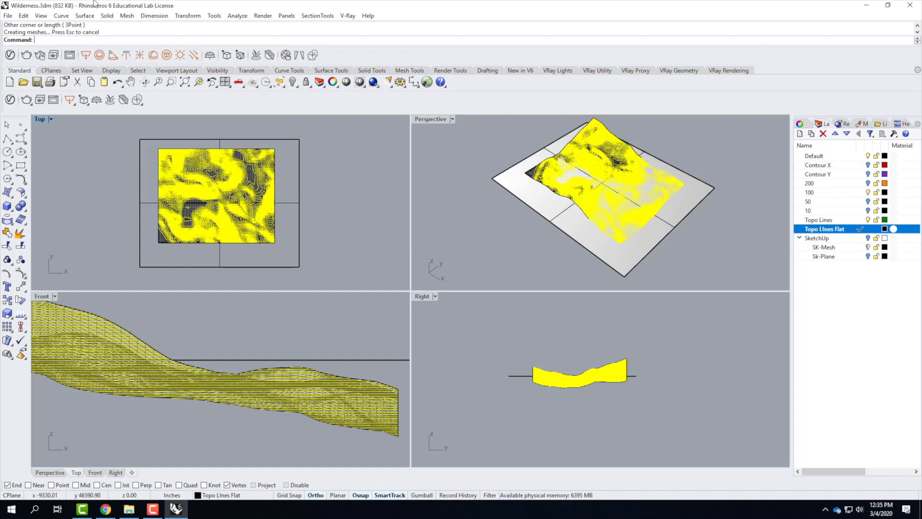
click(62, 16)
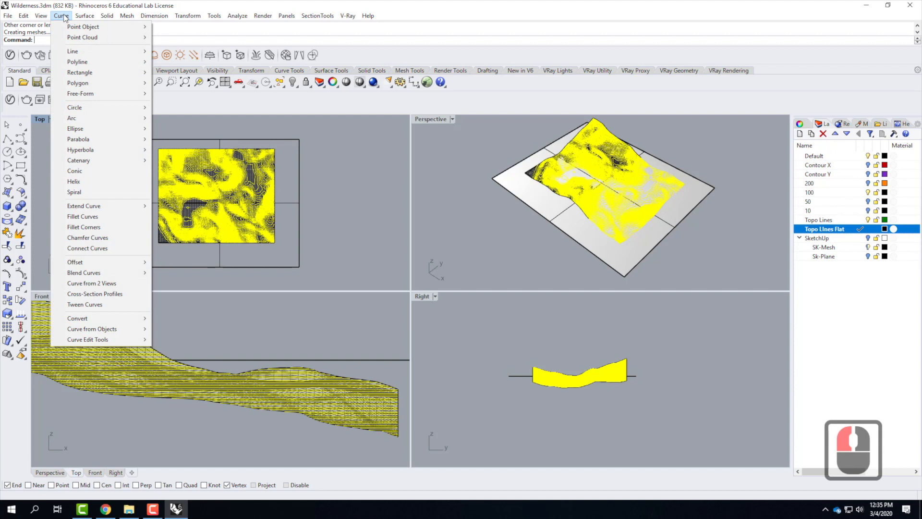
mouse_move(126, 328)
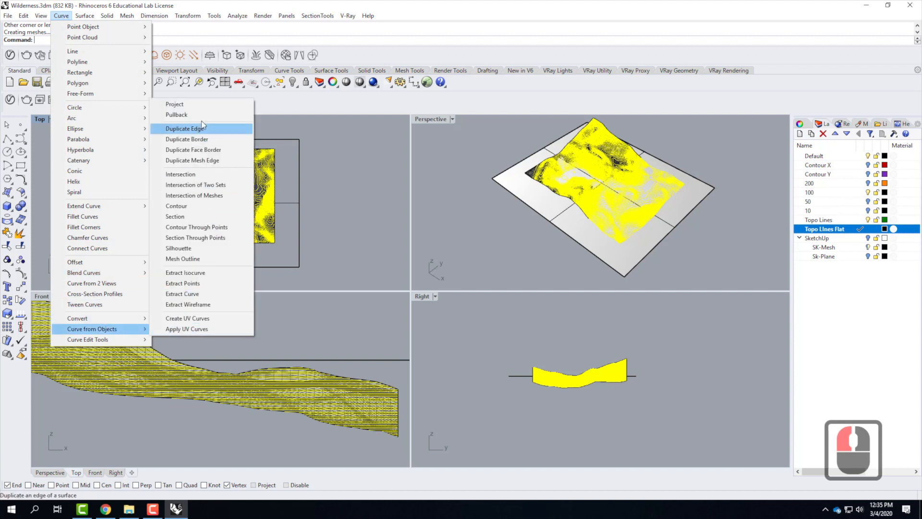
click(200, 106)
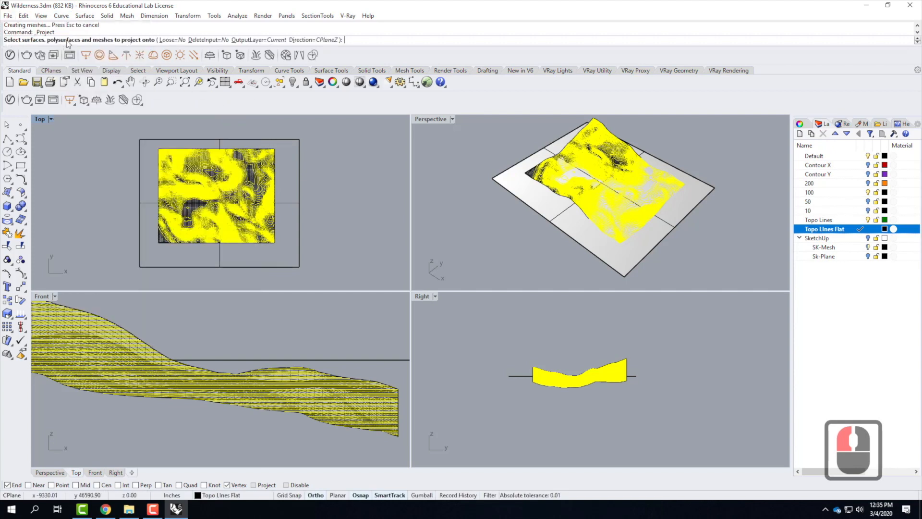
click(294, 208)
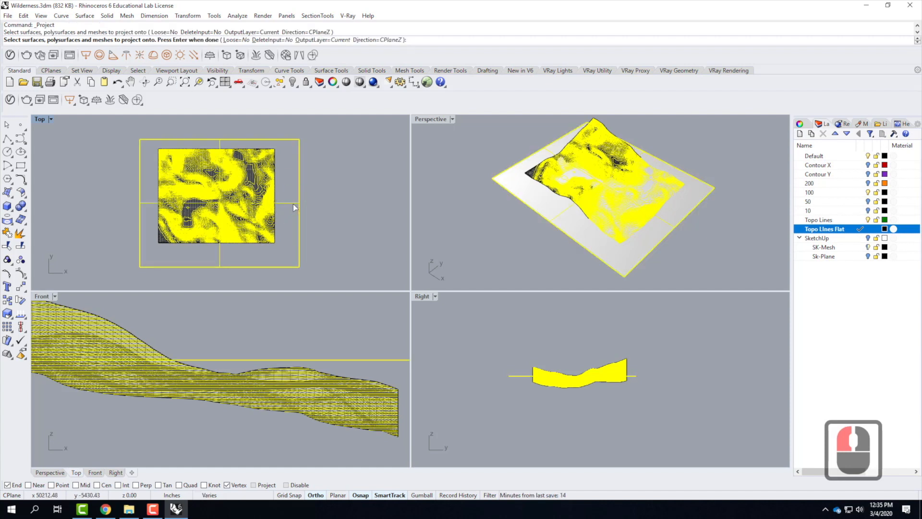
key(Return)
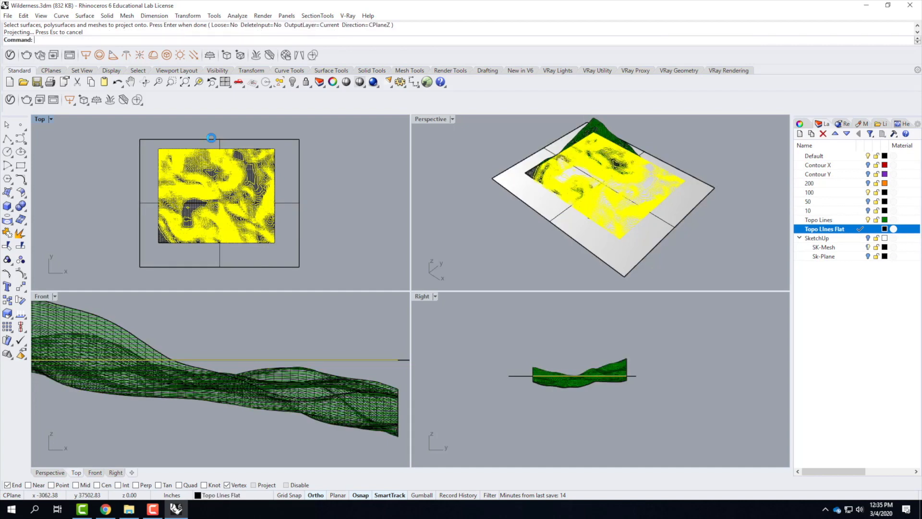
Hide the Topo Lines and 100 layers and delete the rectangular plane beneath the flattened contours
click(868, 219)
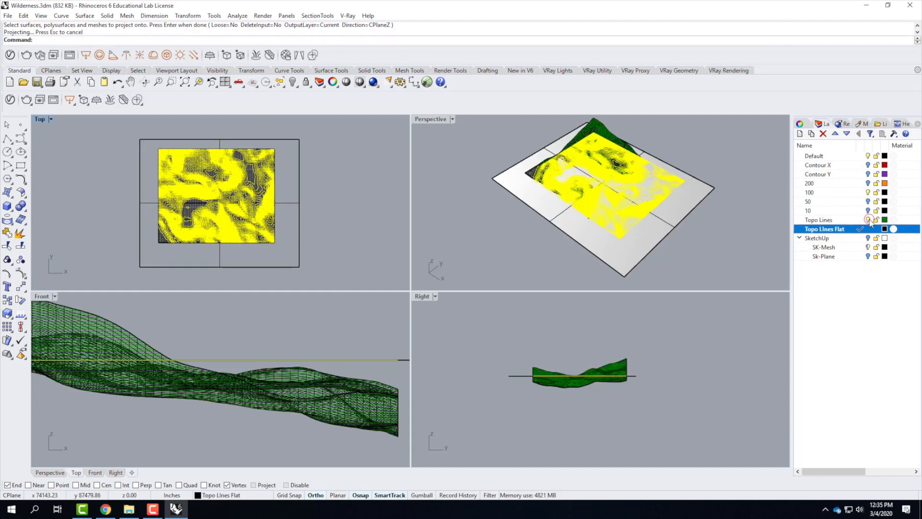
click(869, 192)
click(710, 164)
click(701, 191)
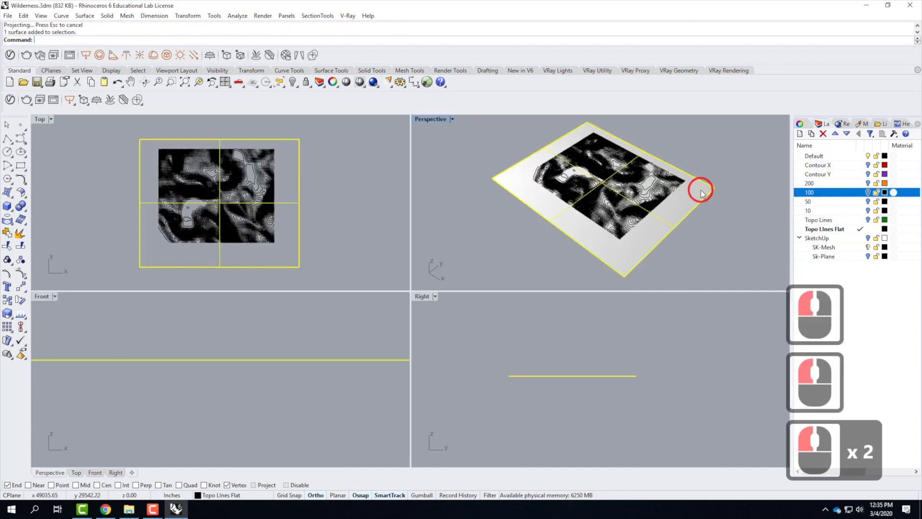
key(Delete)
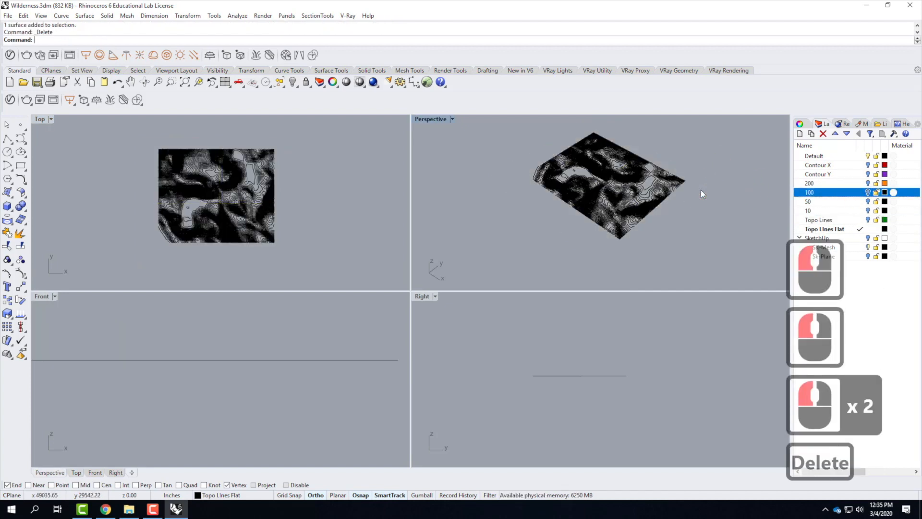
Examine the flattened contour lines up close and from several angles in the maximized Perspective view
double_click(425, 119)
scroll(538, 240, up, 3)
right_drag(532, 249, 448, 325)
scroll(487, 258, up, 6)
scroll(503, 310, up, 2)
right_drag(504, 311, 402, 231)
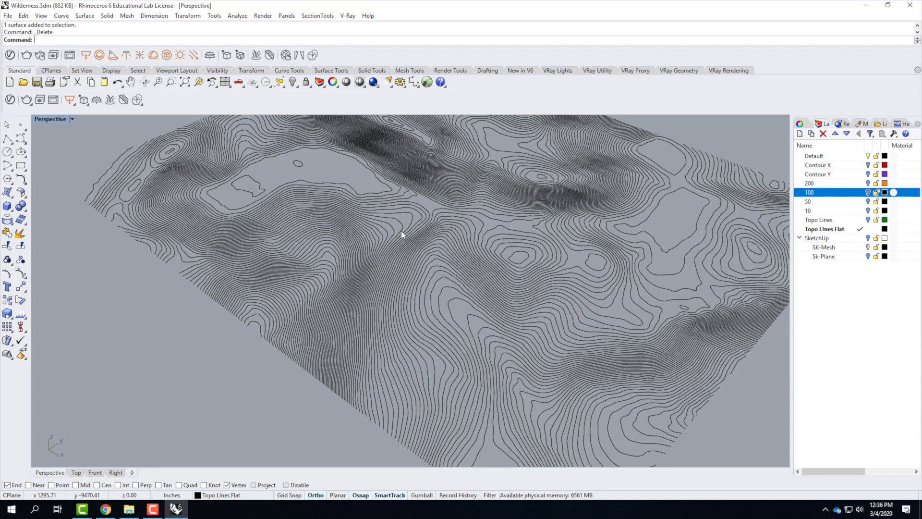
scroll(326, 290, down, 4)
scroll(314, 273, up, 3)
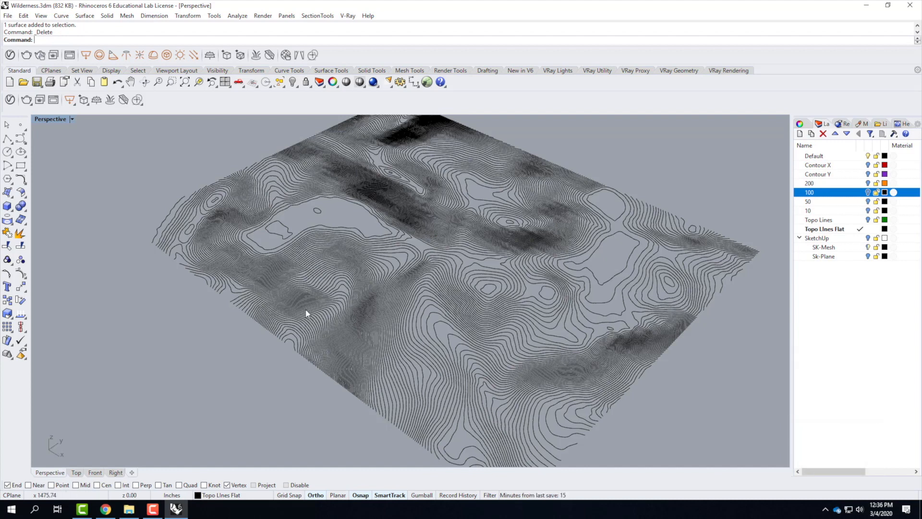
scroll(220, 290, down, 3)
scroll(371, 274, up, 3)
scroll(414, 326, down, 3)
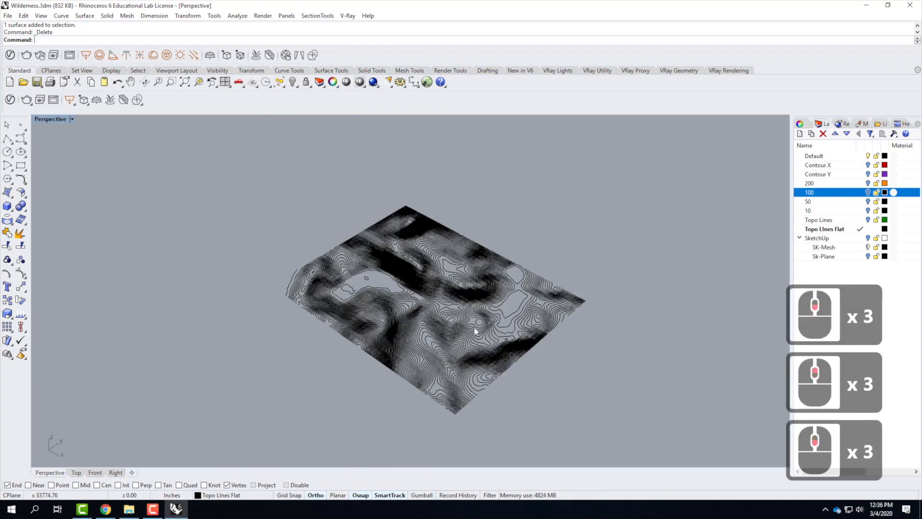
scroll(319, 310, up, 3)
scroll(671, 373, down, 2)
right_drag(670, 374, 453, 332)
scroll(483, 310, down, 3)
scroll(484, 311, up, 4)
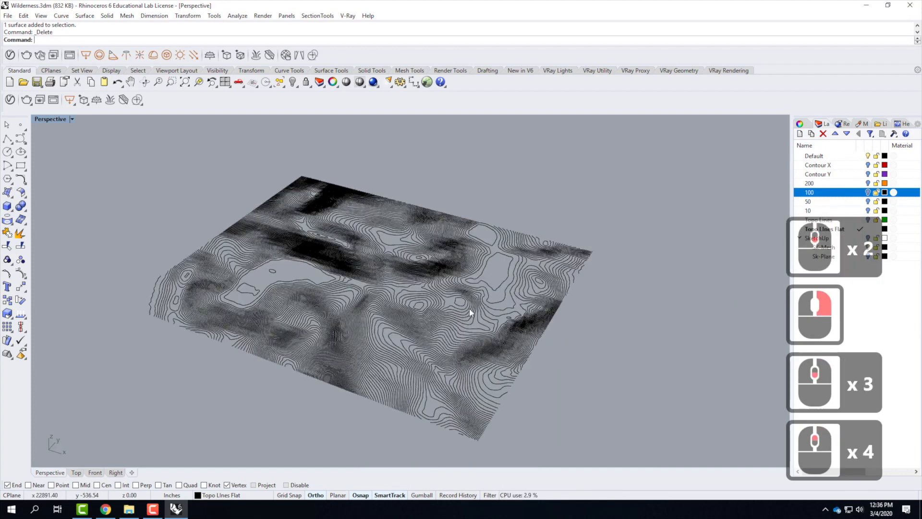
scroll(116, 235, down, 1)
scroll(137, 249, down, 1)
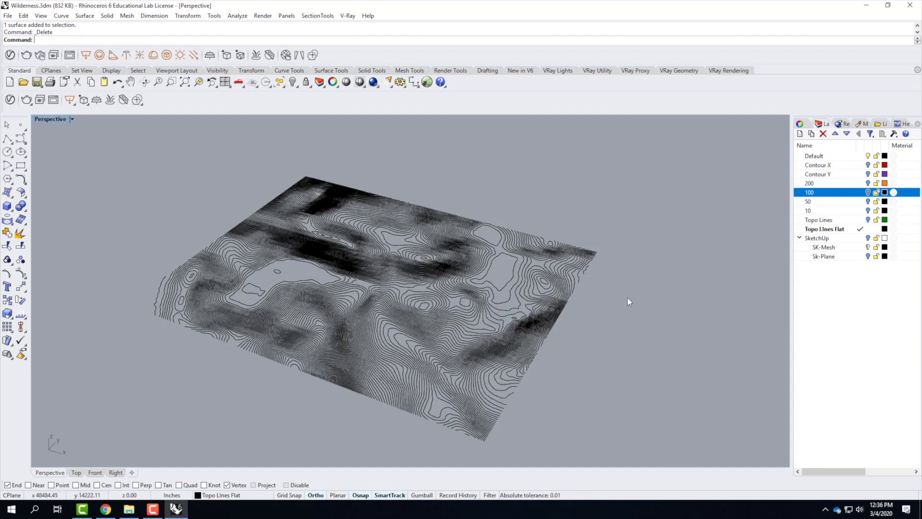
Open the settings for capturing the Perspective view to an image file
click(71, 119)
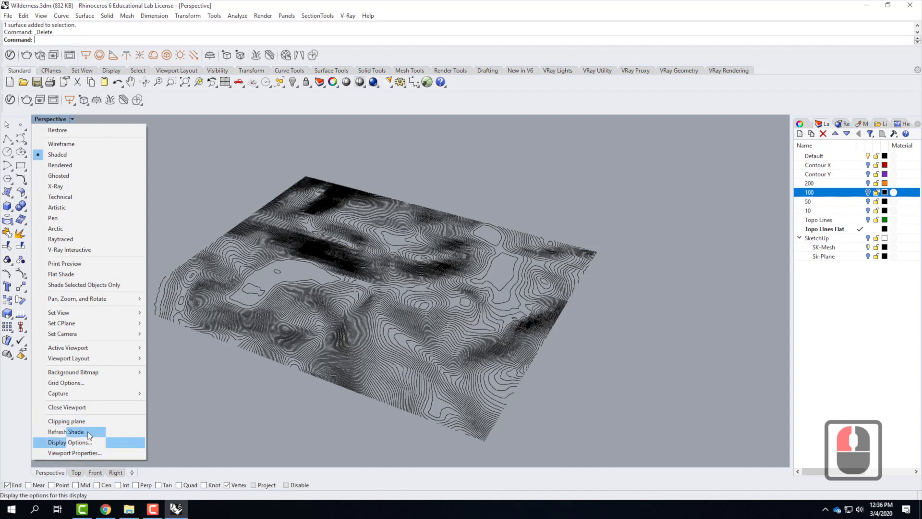
mouse_move(91, 394)
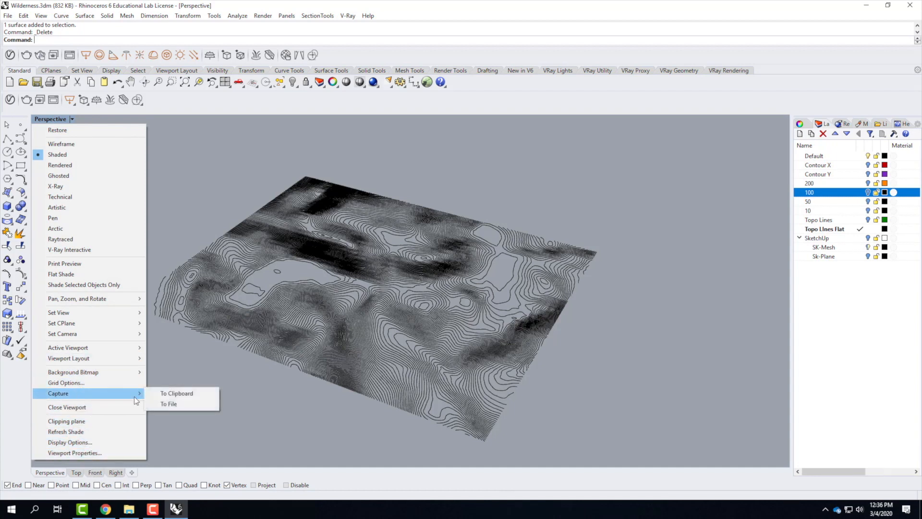
click(172, 405)
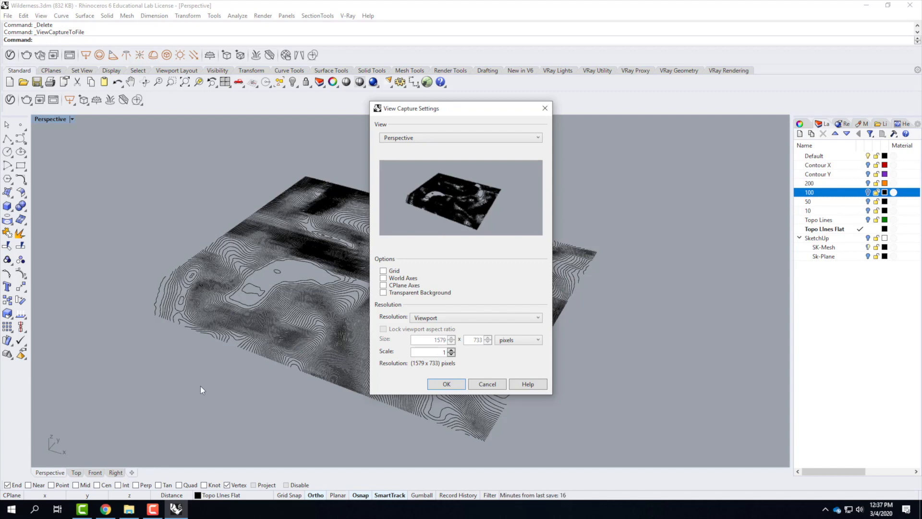
click(153, 508)
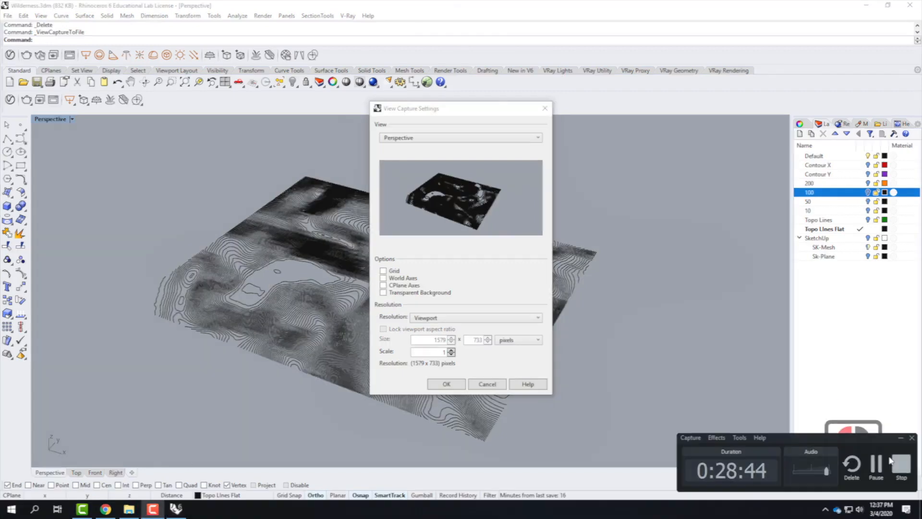